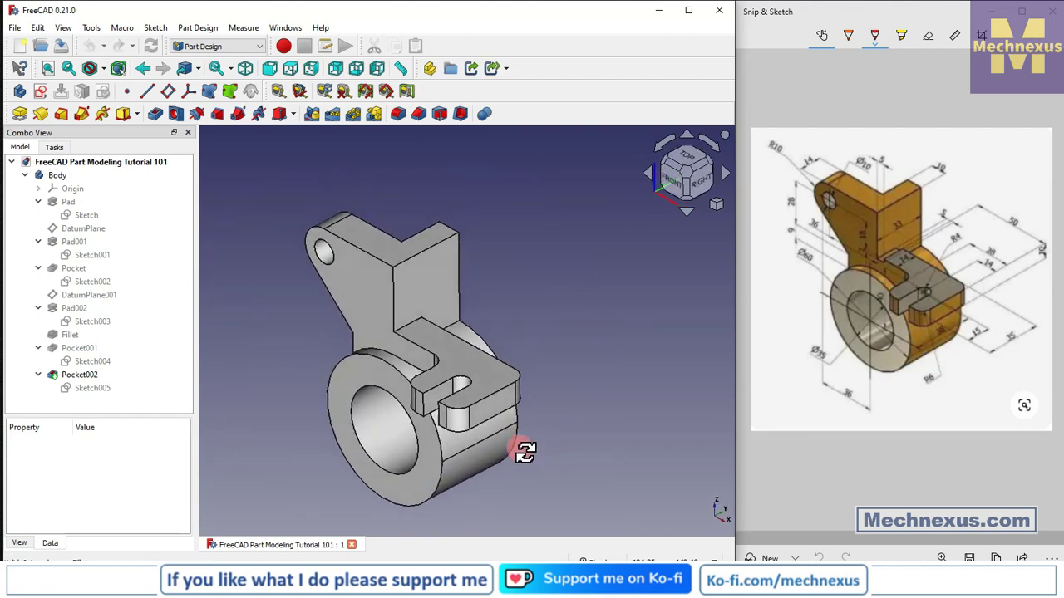
# Switch to the Mechnexus website in the browser and look through its list of FreeCAD part modeling tutorials.
pyautogui.click(933, 429)
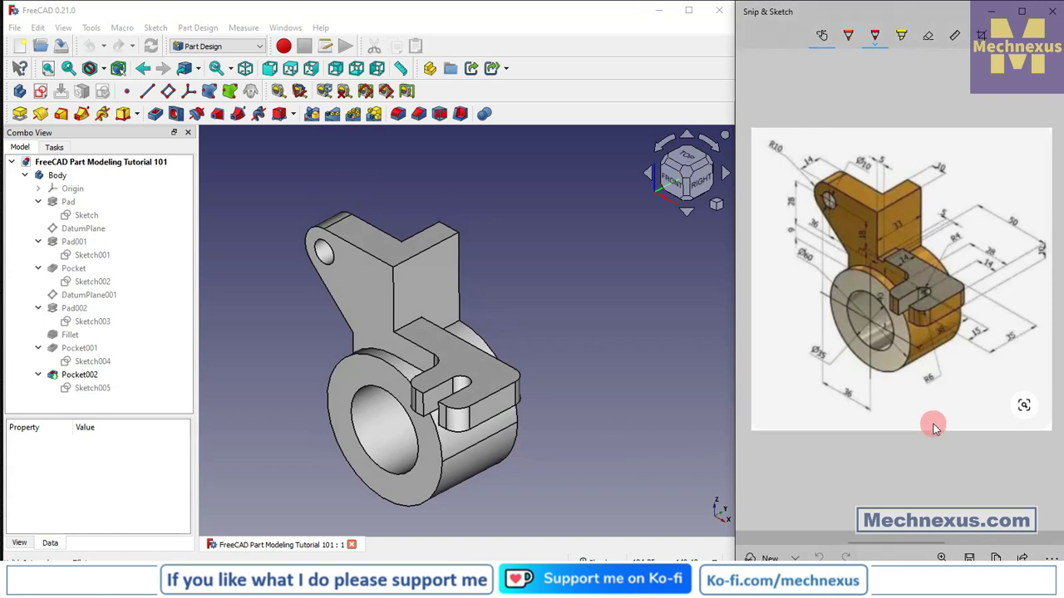
pyautogui.click(371, 11)
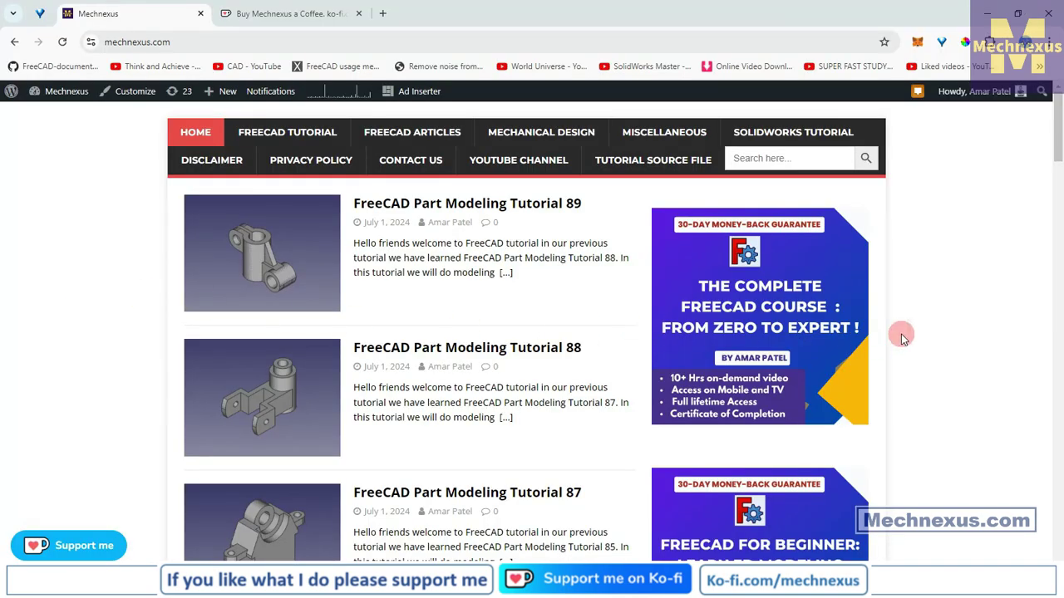
pyautogui.scroll(-3, 903, 337)
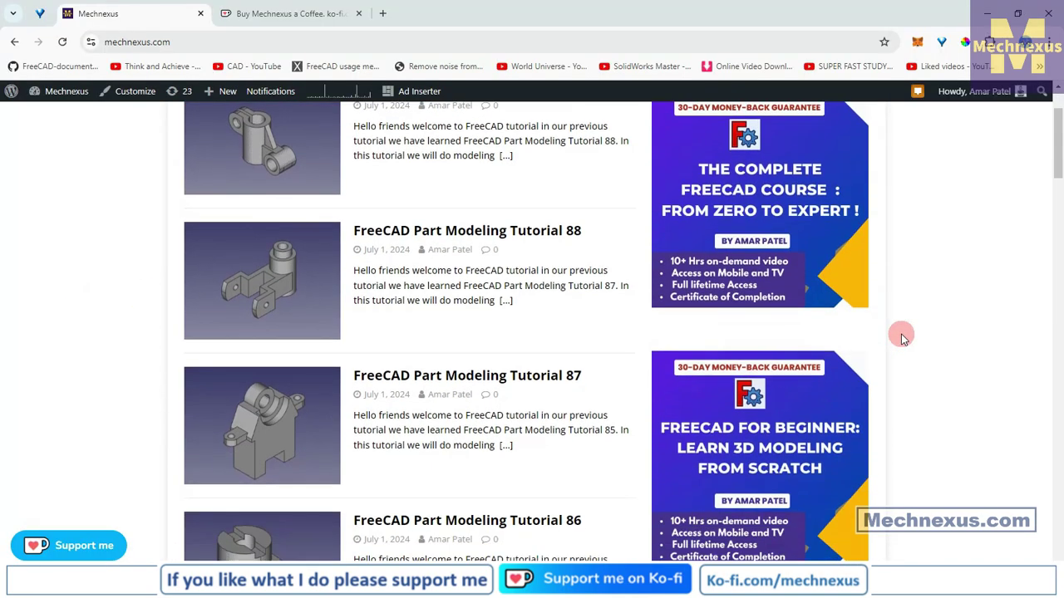
pyautogui.scroll(-1, 903, 337)
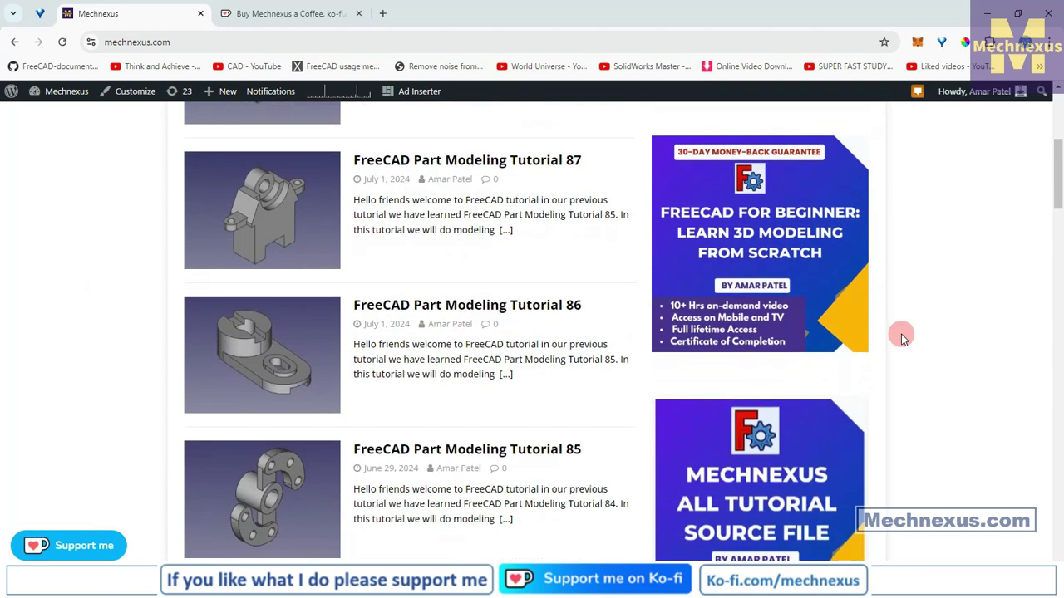
pyautogui.scroll(4, 904, 337)
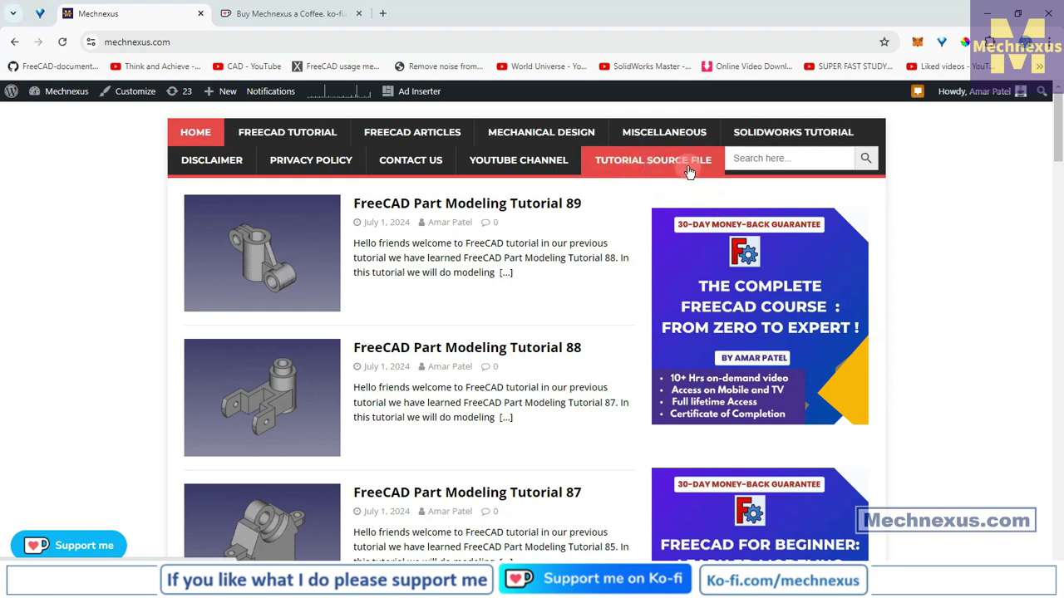
# Open the Mechnexus Ko-fi page and look over its banner, donation section, support goal and shop.
pyautogui.click(260, 17)
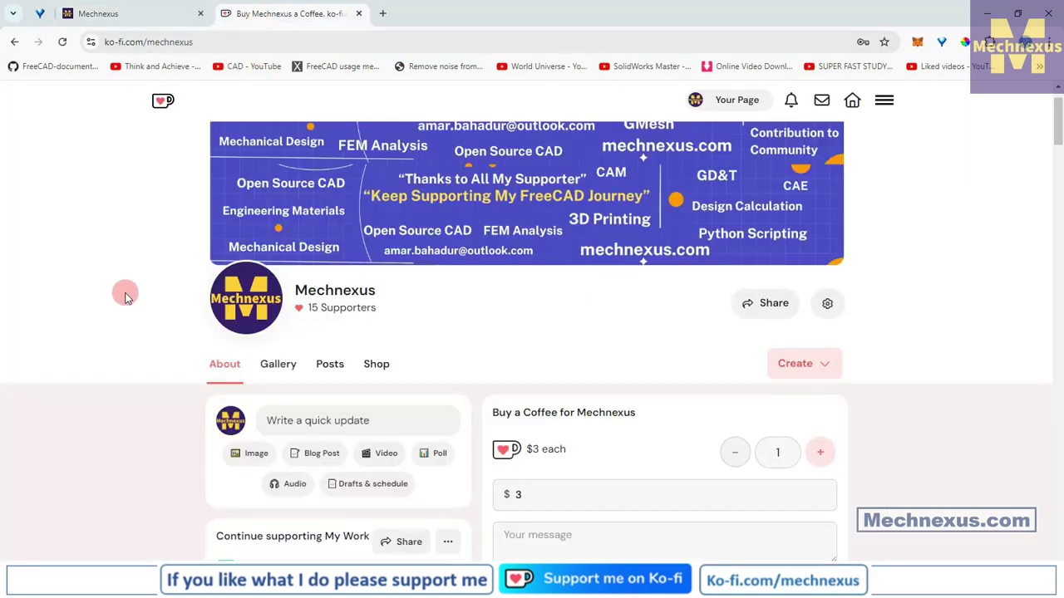
pyautogui.scroll(2, 529, 353)
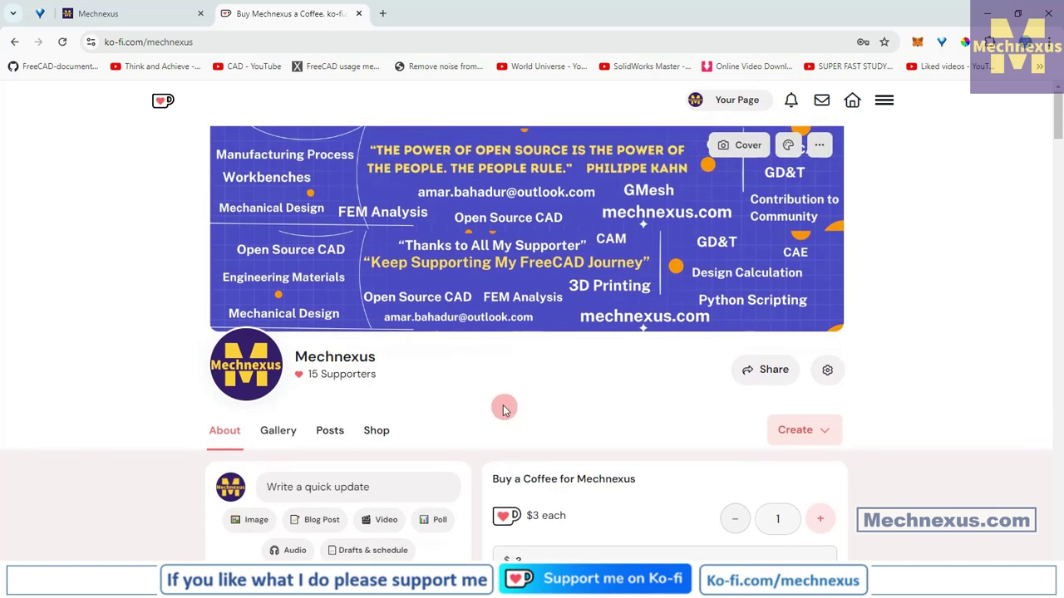
pyautogui.scroll(-2, 496, 395)
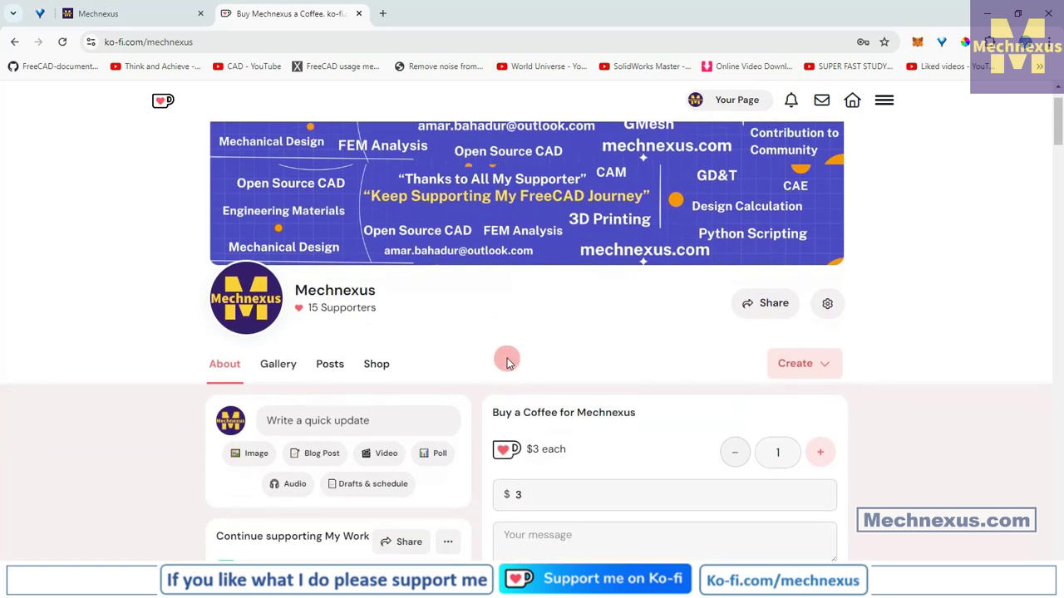
pyautogui.scroll(-1, 503, 356)
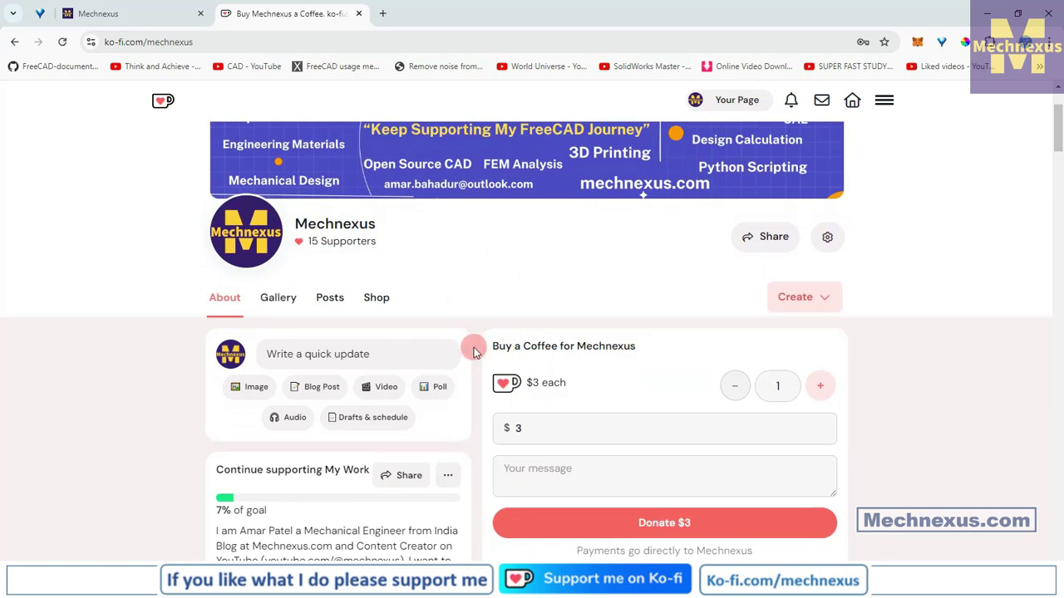
pyautogui.scroll(-3, 474, 349)
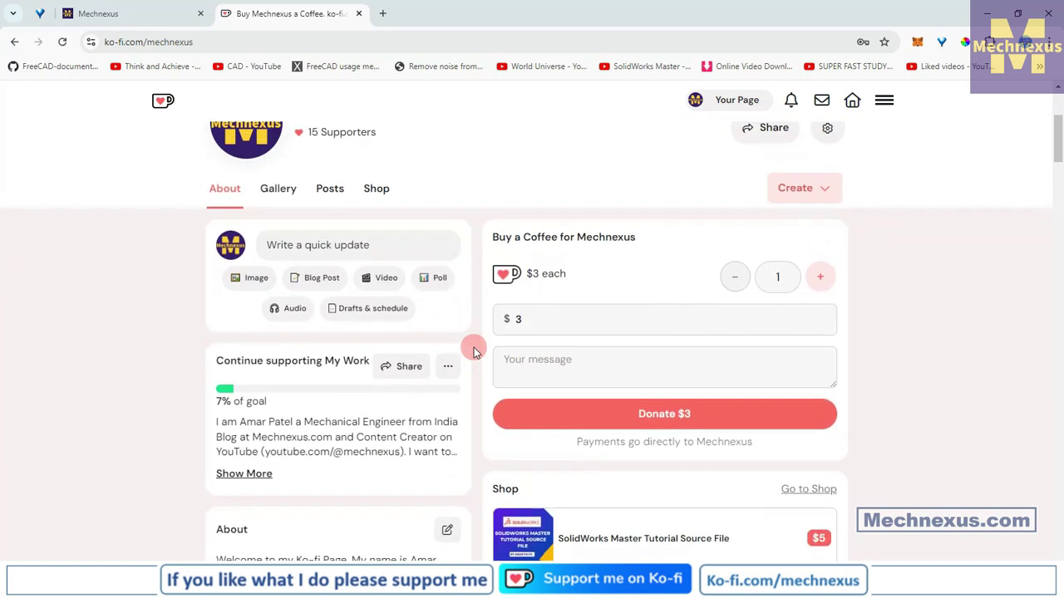
pyautogui.scroll(4, 474, 349)
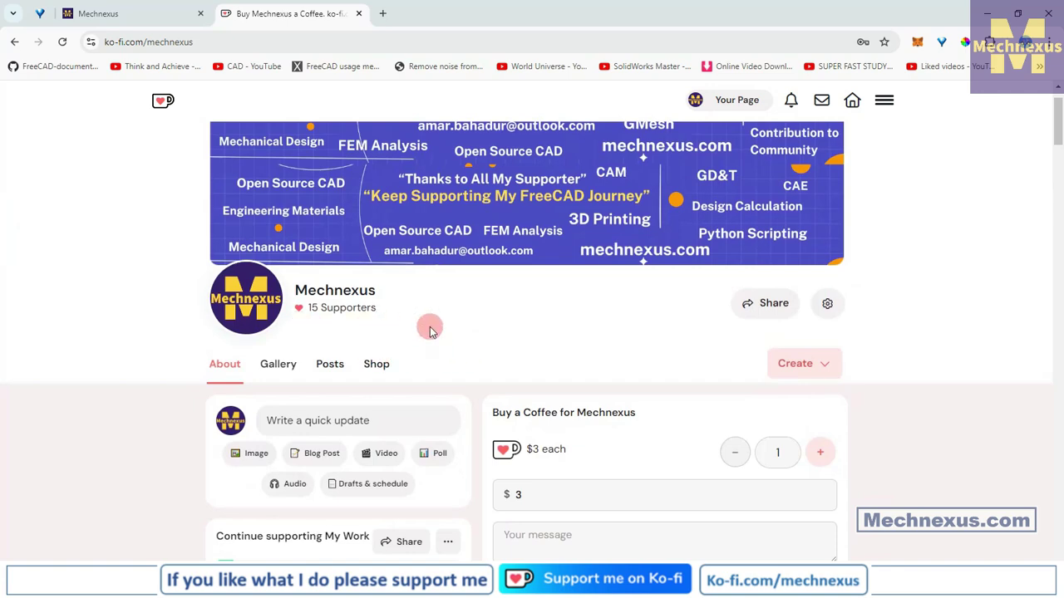
pyautogui.scroll(-3, 487, 345)
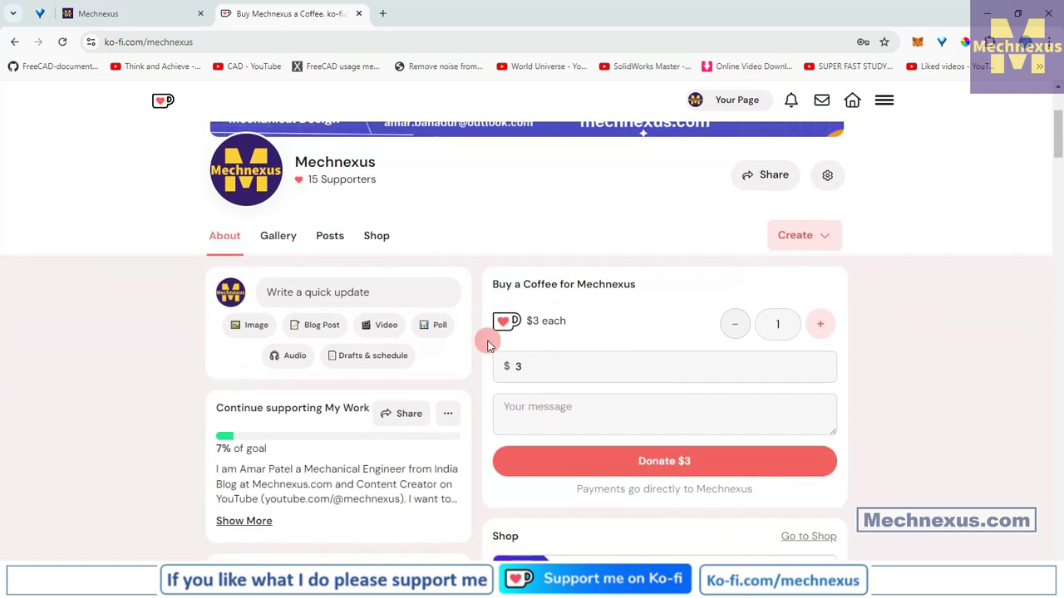
pyautogui.scroll(4, 488, 350)
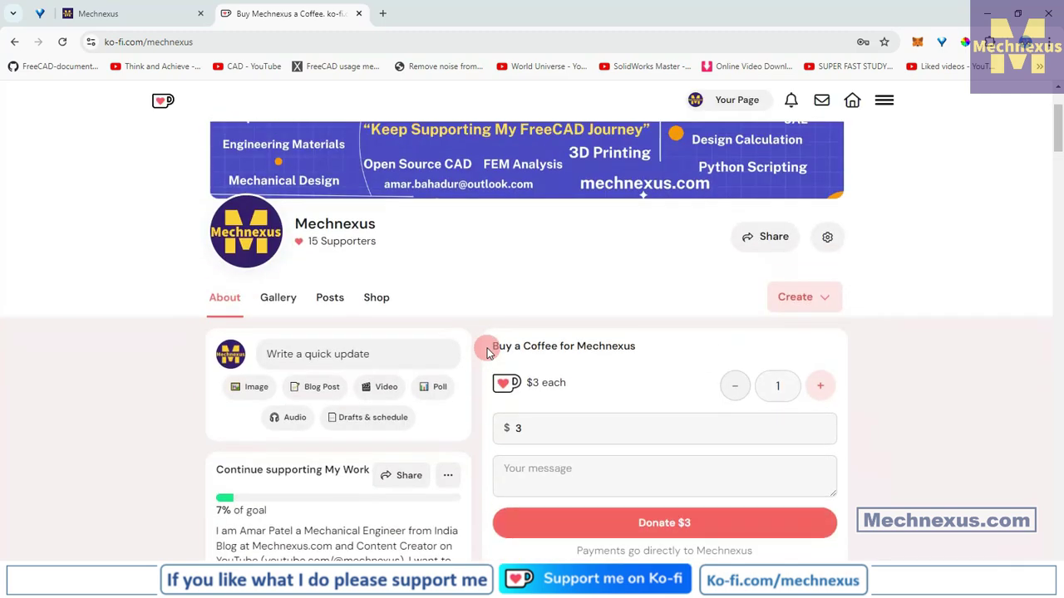
pyautogui.click(152, 16)
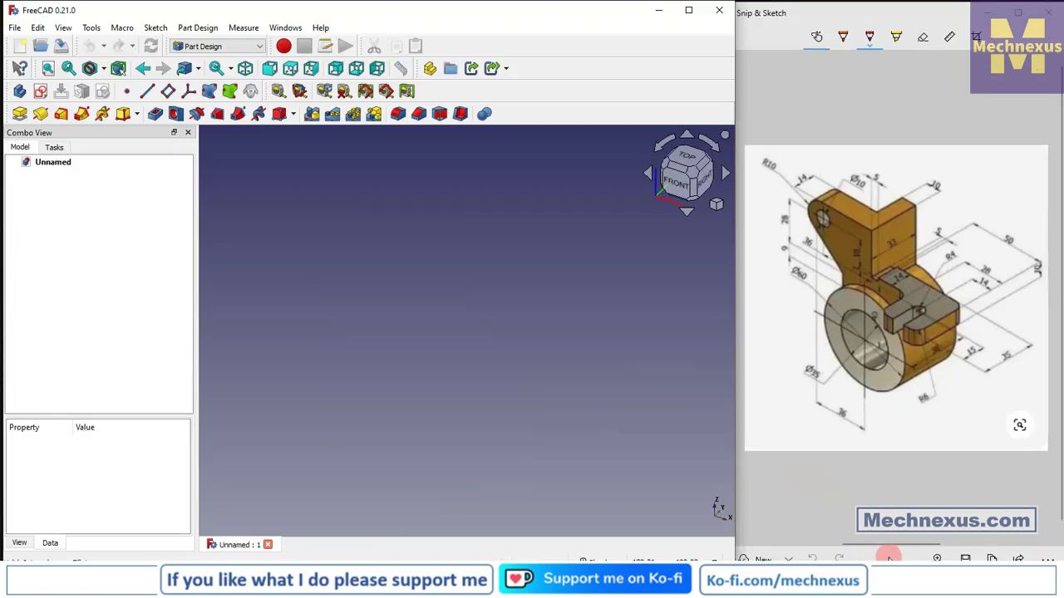
# Switch to FreeCAD, create a new body in the empty document and show its origin planes.
pyautogui.click(20, 91)
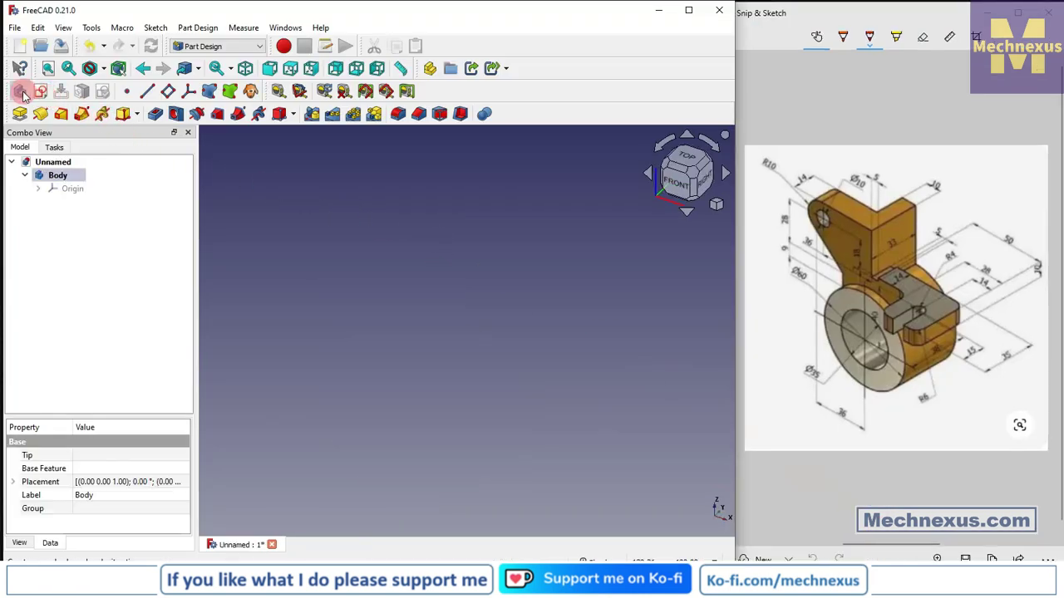
pyautogui.click(60, 189)
pyautogui.press('space')
pyautogui.click(333, 202)
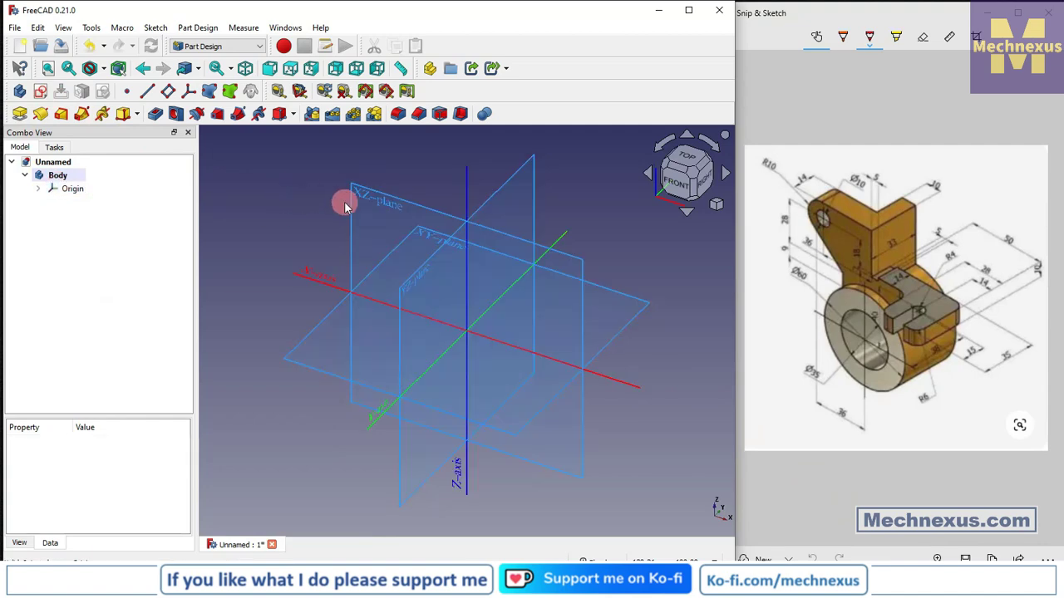
# Start a sketch on the XZ plane and hide the body's origin planes.
pyautogui.click(356, 196)
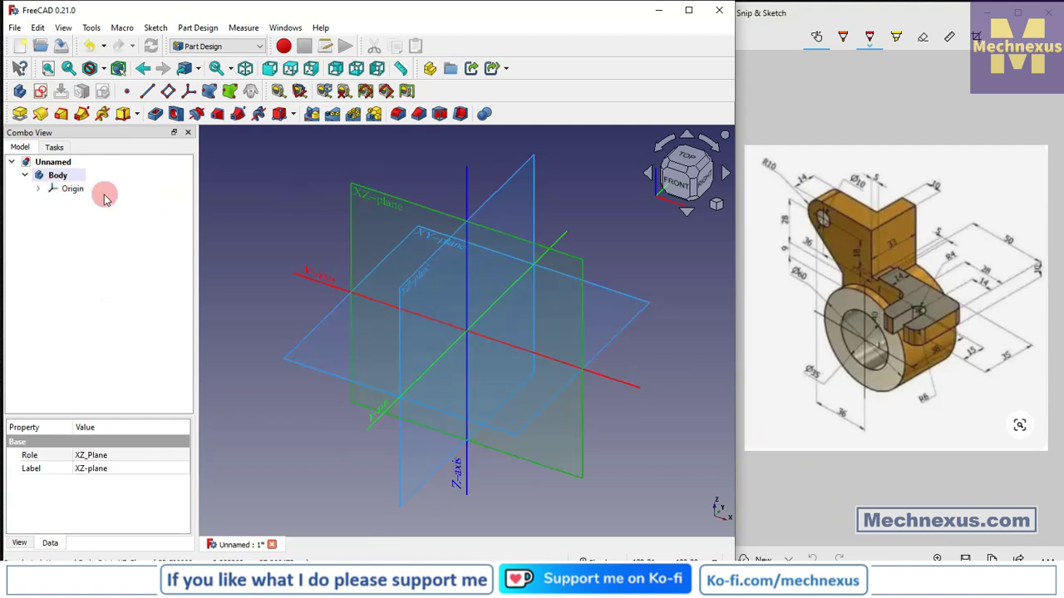
pyautogui.click(38, 91)
pyautogui.click(19, 148)
pyautogui.click(73, 190)
pyautogui.scroll(-2, 415, 257)
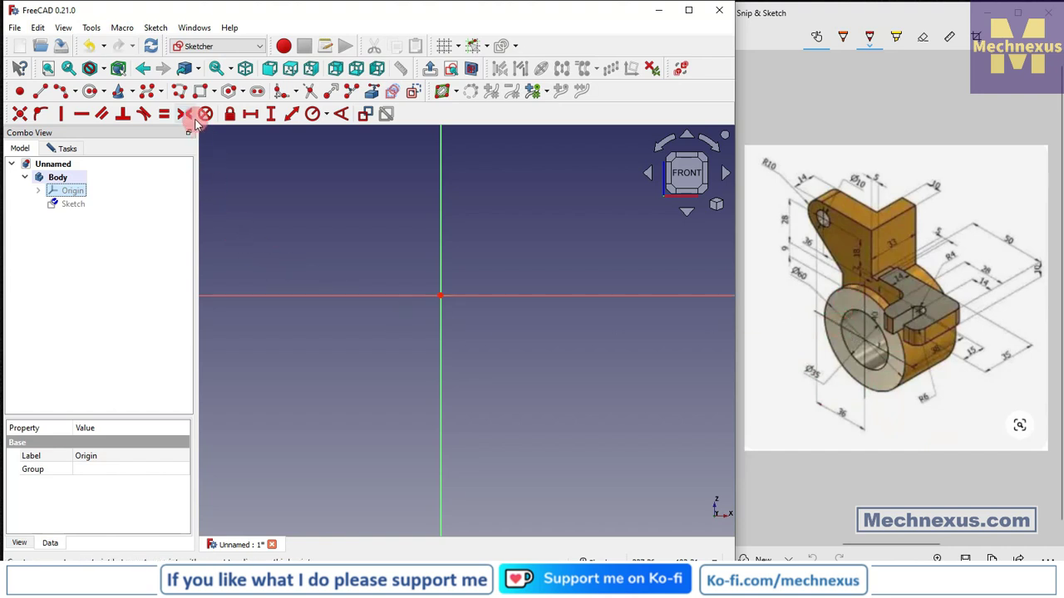
# Sketch two concentric circles centred on the origin, about 125 mm and about 62 mm in diameter.
pyautogui.click(90, 91)
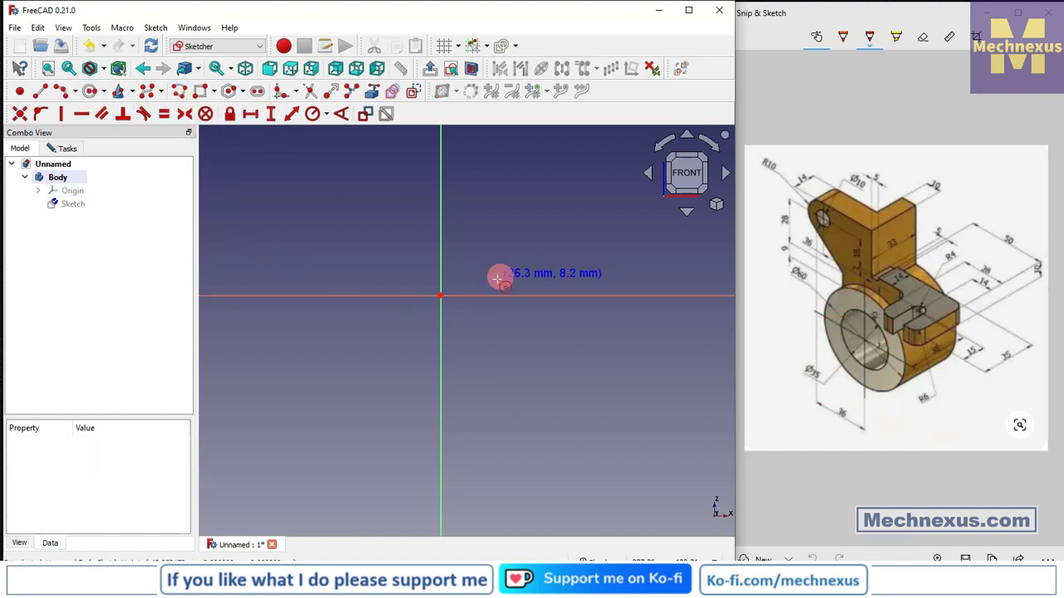
pyautogui.click(440, 295)
pyautogui.click(528, 406)
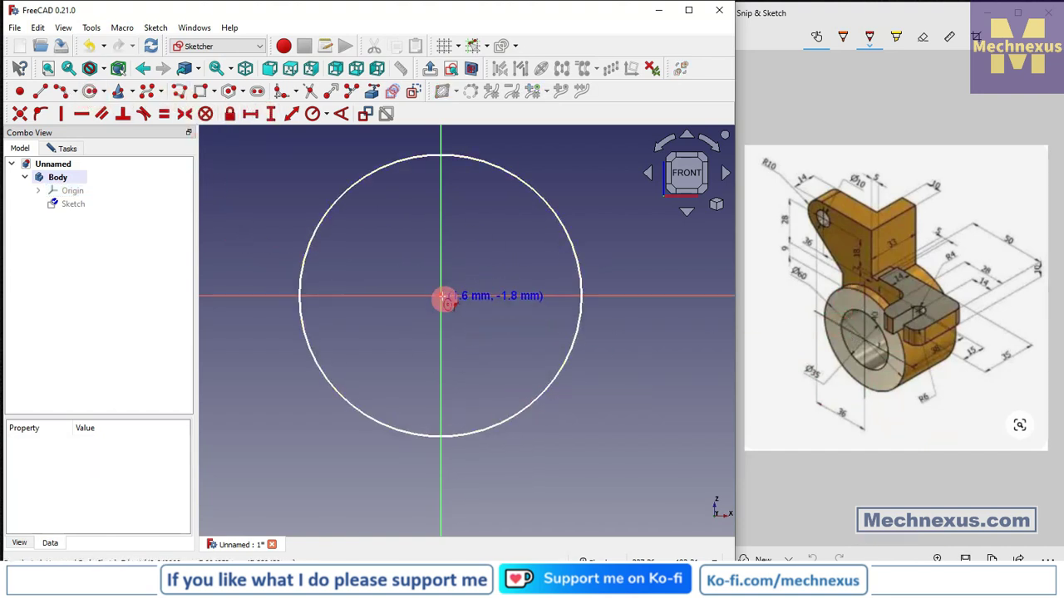
pyautogui.click(440, 295)
pyautogui.click(479, 355)
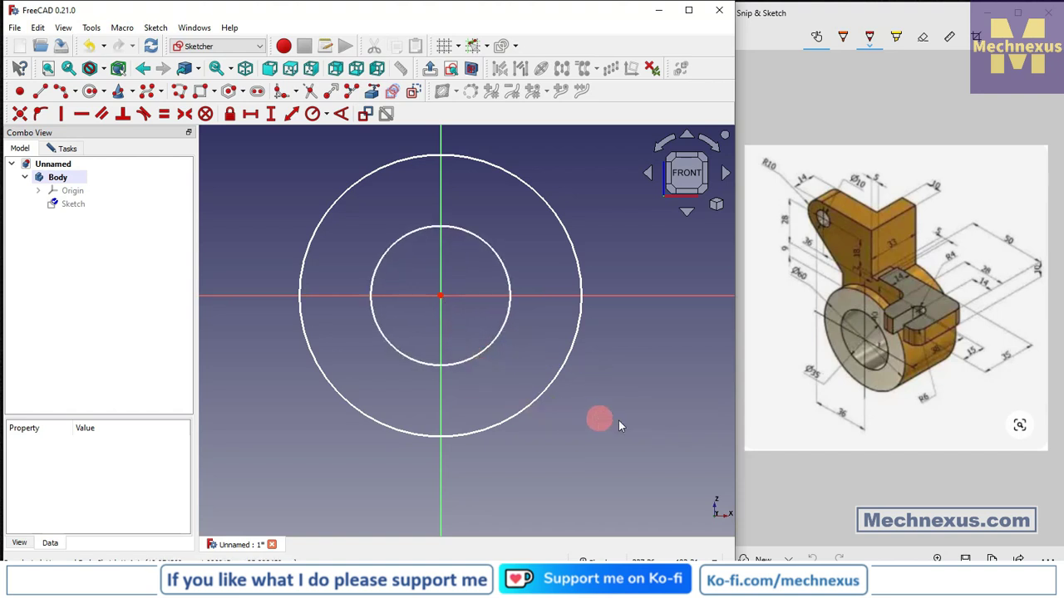
# Dimension the inner circle with a diameter of 35 mm.
pyautogui.hotkey('alt', 'Tab')
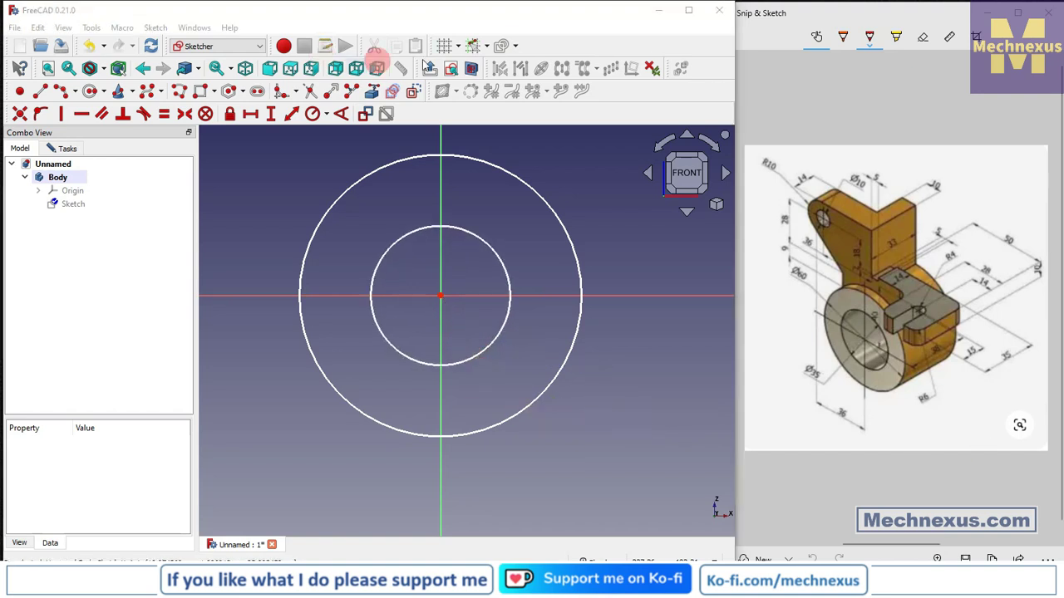
pyautogui.click(328, 115)
pyautogui.click(345, 147)
pyautogui.click(458, 233)
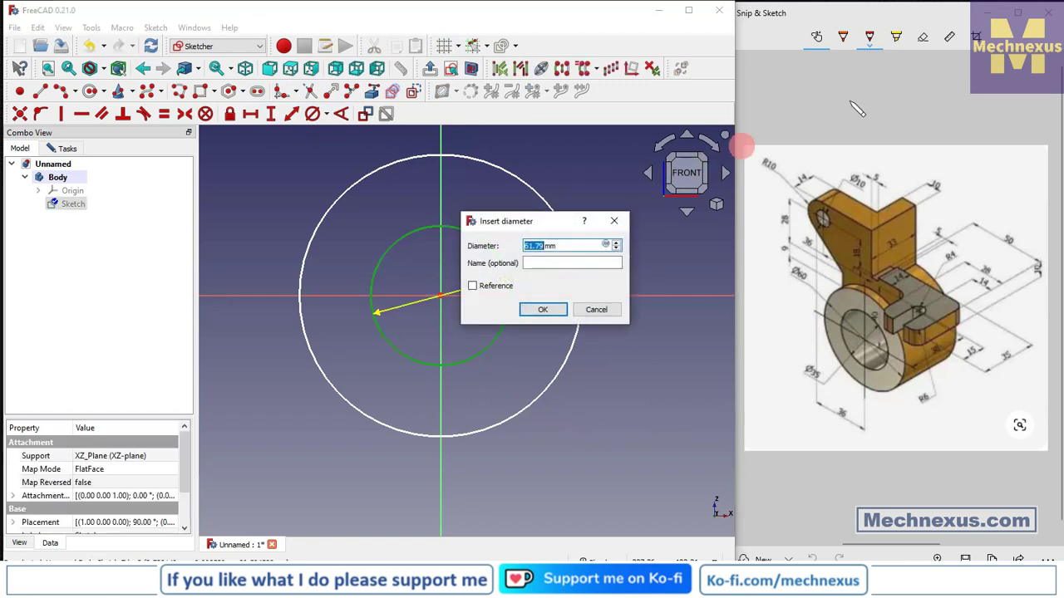
pyautogui.write('35')
pyautogui.press('Return')
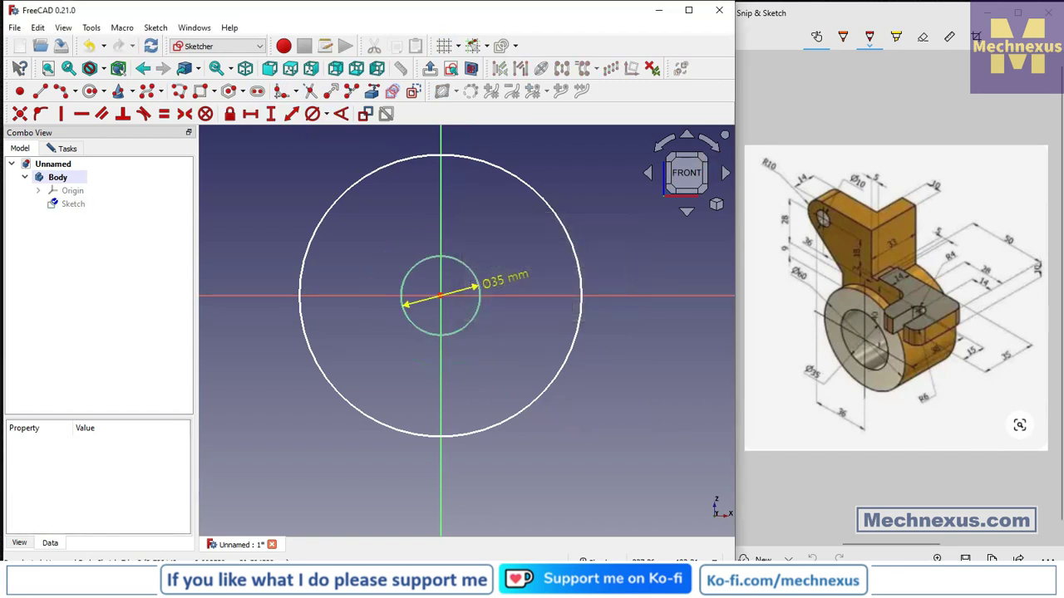
# Dimension the outer circle with a diameter of 60 mm, place both dimension labels outside the circles and close the sketch.
pyautogui.click(553, 207)
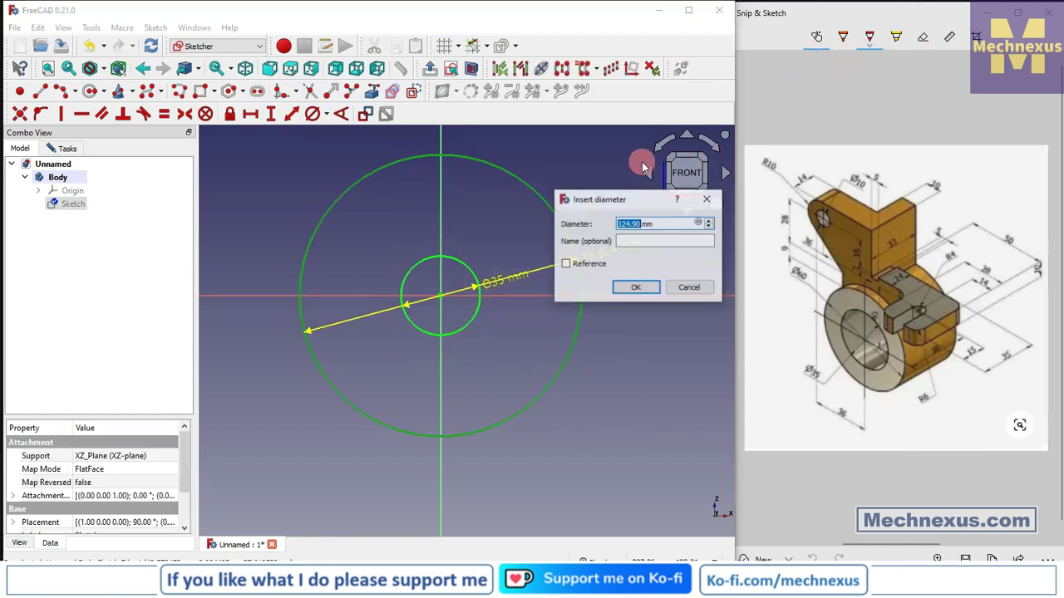
pyautogui.write('60')
pyautogui.press('Return')
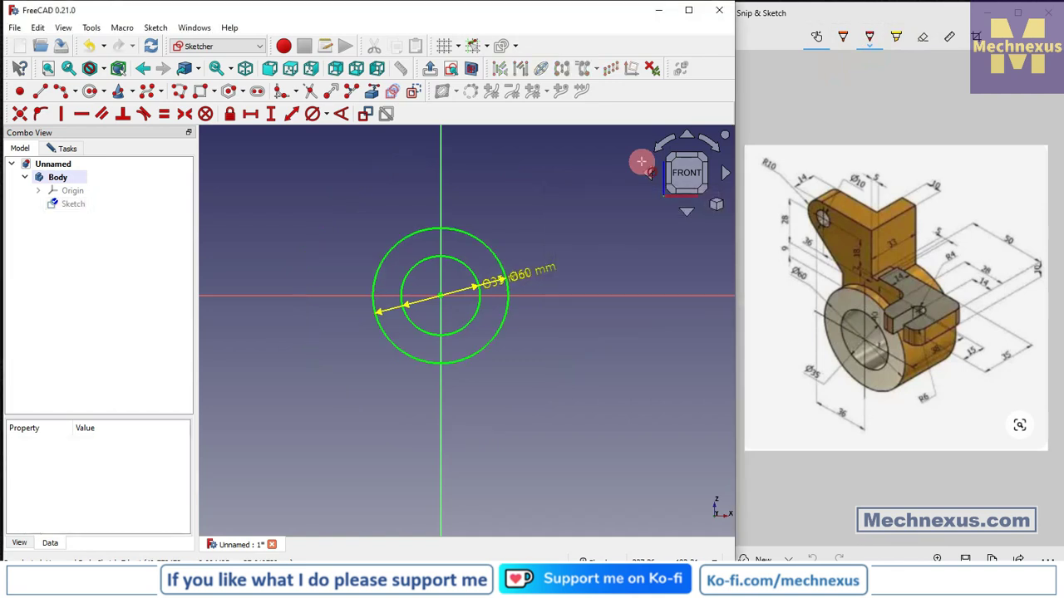
pyautogui.moveTo(534, 273); pyautogui.dragTo(520, 209)
pyautogui.moveTo(491, 285); pyautogui.dragTo(534, 259)
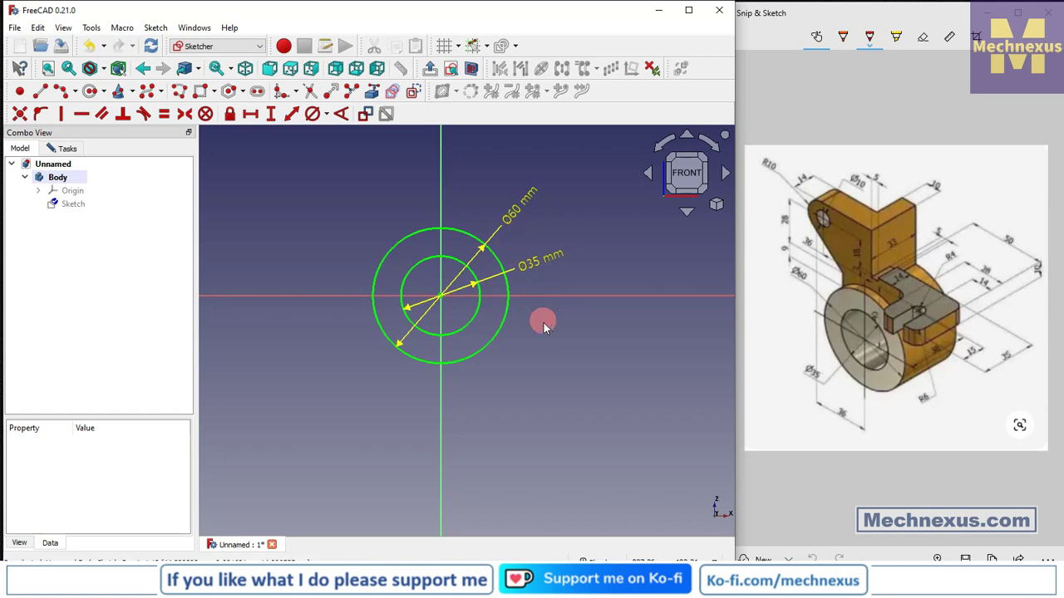
pyautogui.click(66, 148)
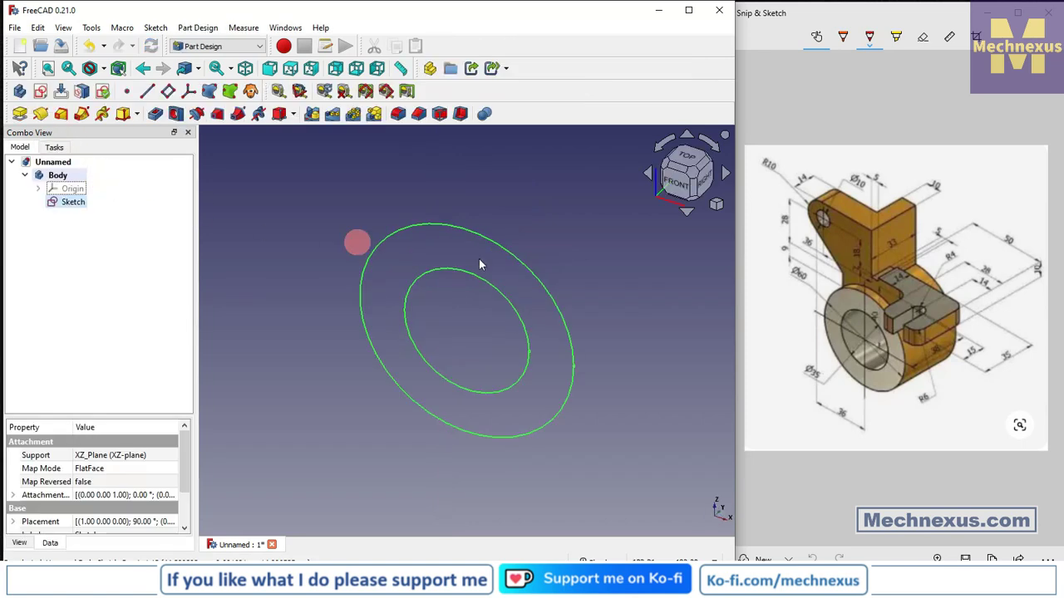
# Pad the ring sketch 38 mm in the reversed direction.
pyautogui.click(21, 116)
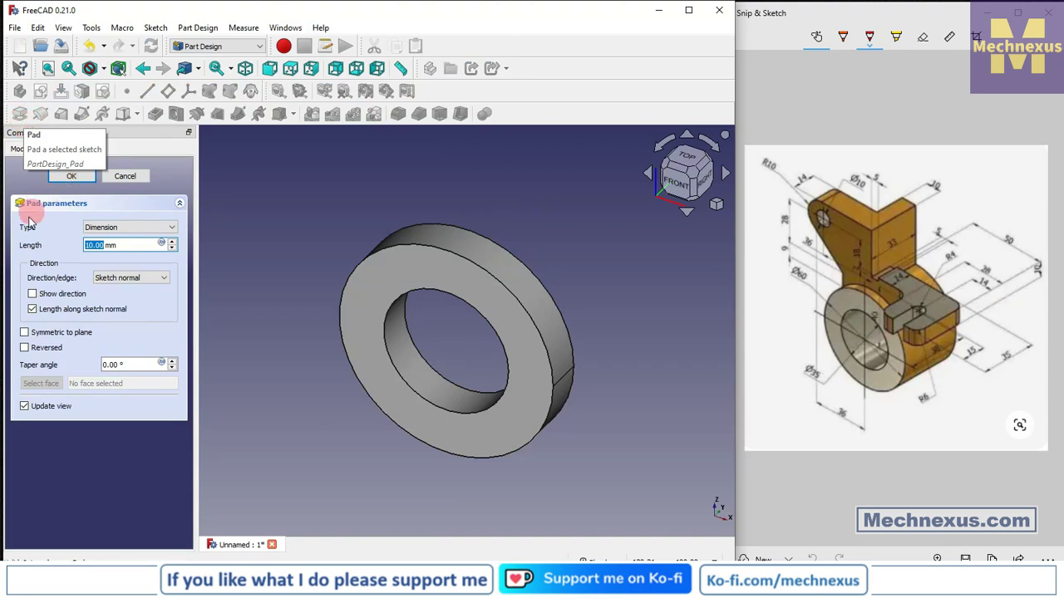
pyautogui.click(25, 348)
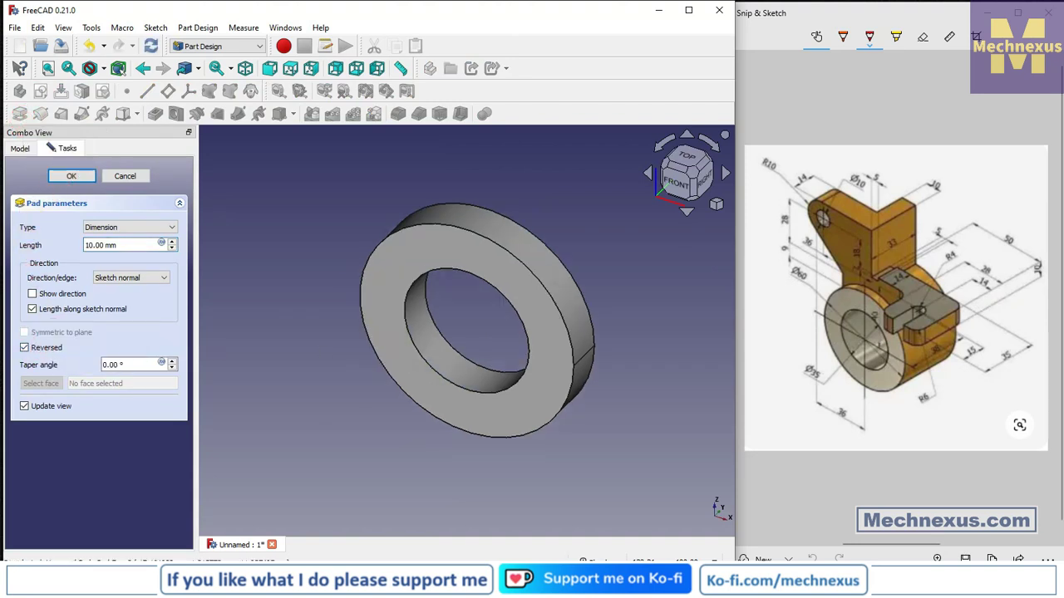
pyautogui.hotkey('alt', 'Tab')
pyautogui.click(213, 246)
pyautogui.moveTo(138, 244); pyautogui.dragTo(5, 245)
pyautogui.write('3')
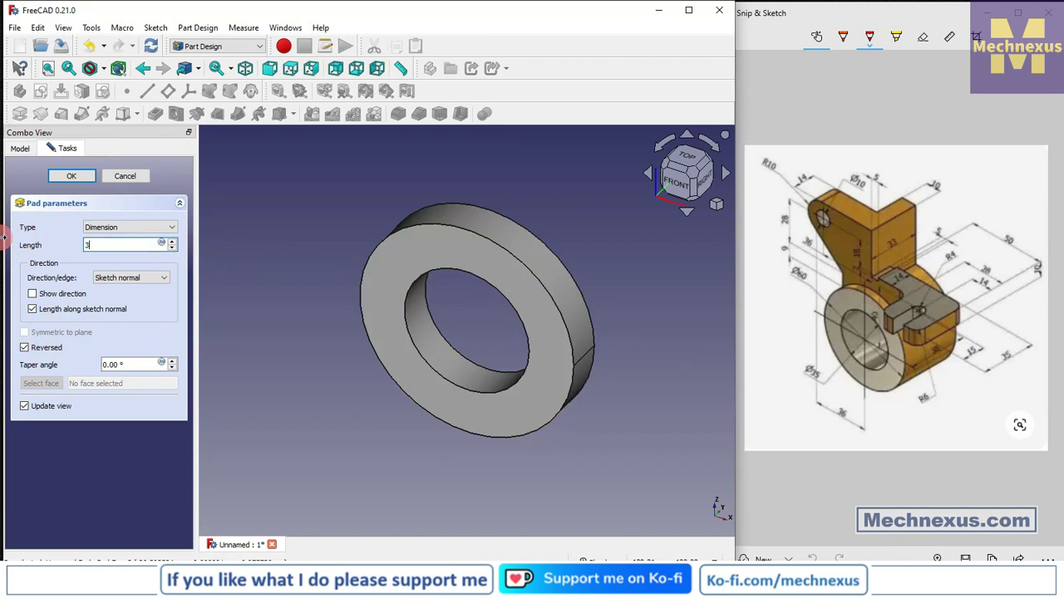
pyautogui.write('8')
pyautogui.press('Return')
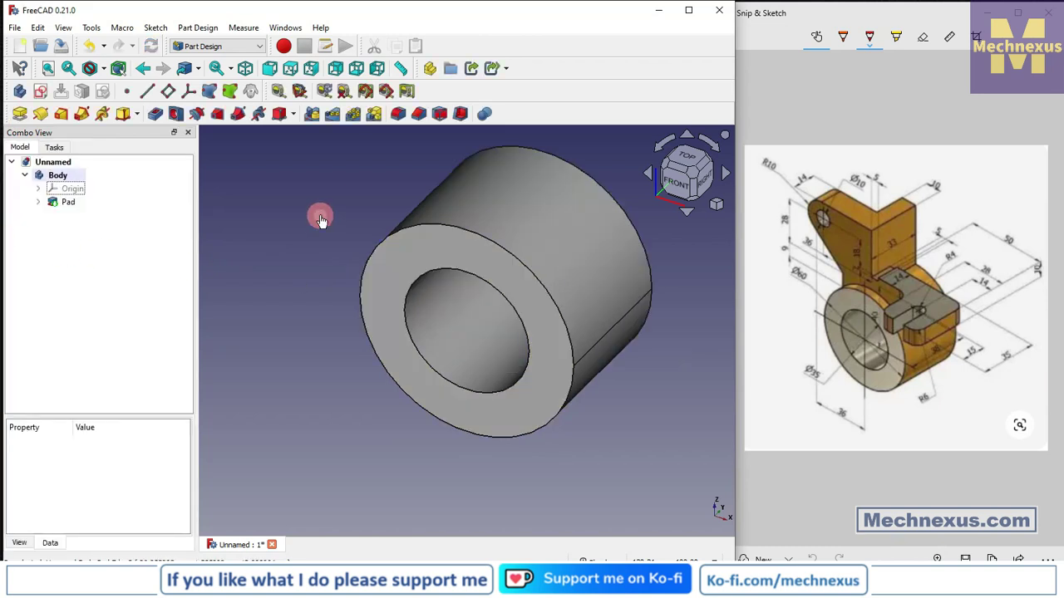
# Create a datum plane on the ring's front face, offset into the ring by a negative z value.
pyautogui.moveTo(432, 249); pyautogui.dragTo(277, 400, button='middle')
pyautogui.scroll(-3, 432, 391)
pyautogui.click(844, 300)
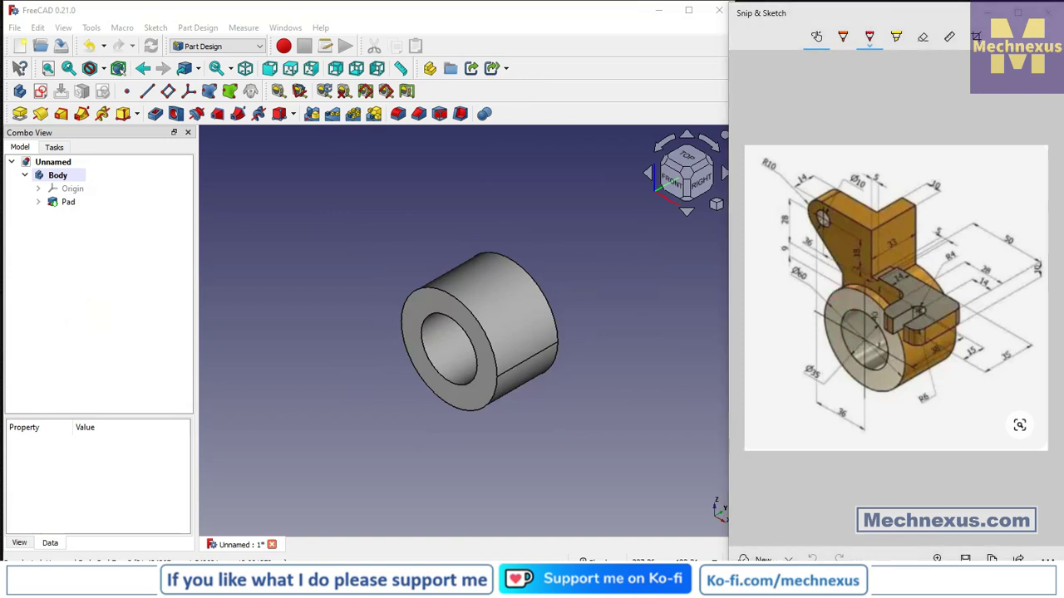
pyautogui.scroll(2, 415, 311)
pyautogui.click(425, 305)
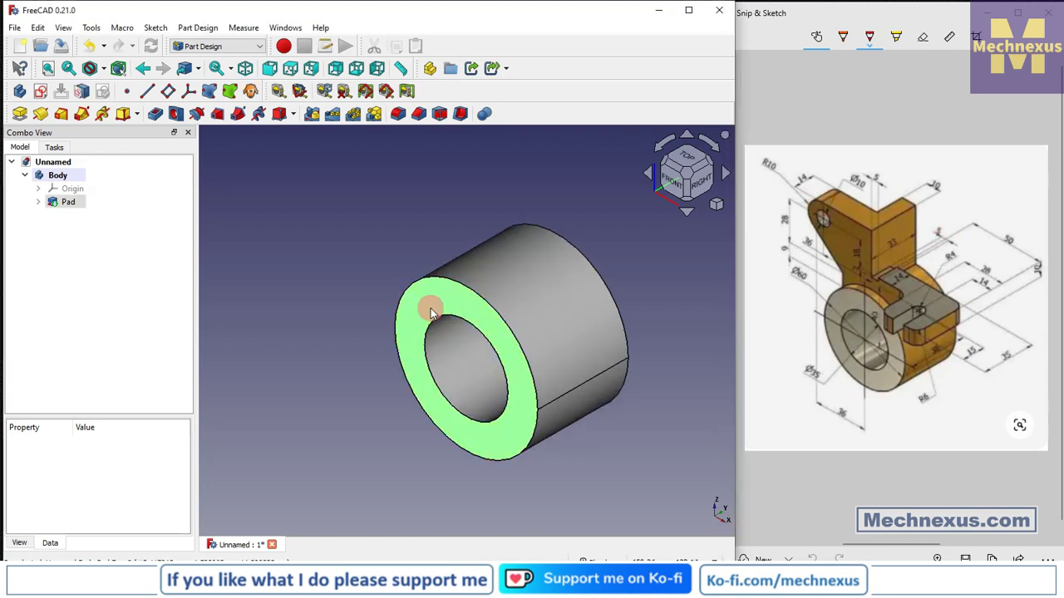
pyautogui.click(169, 91)
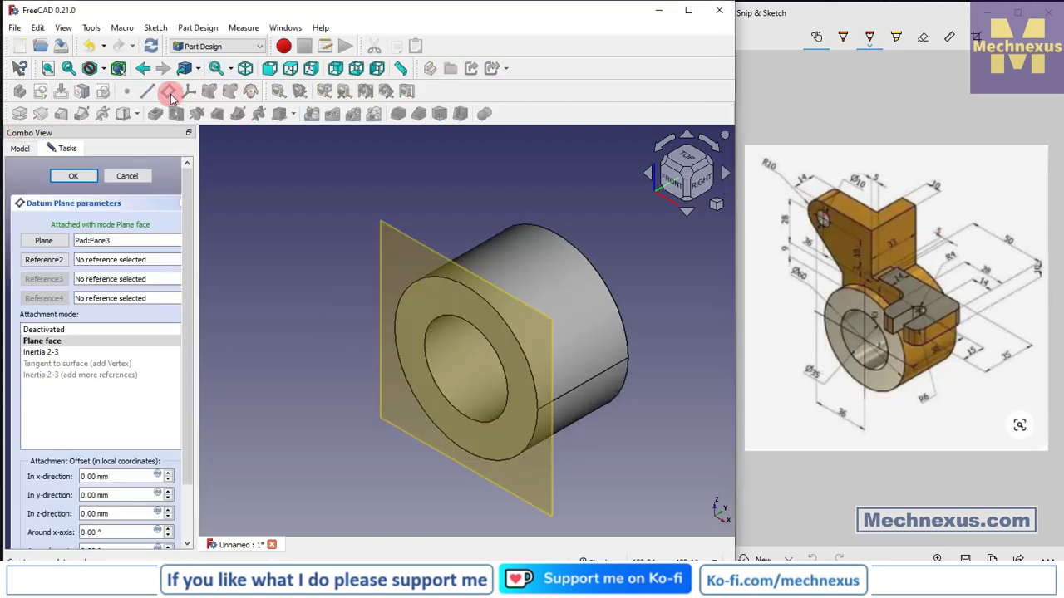
pyautogui.click(122, 514)
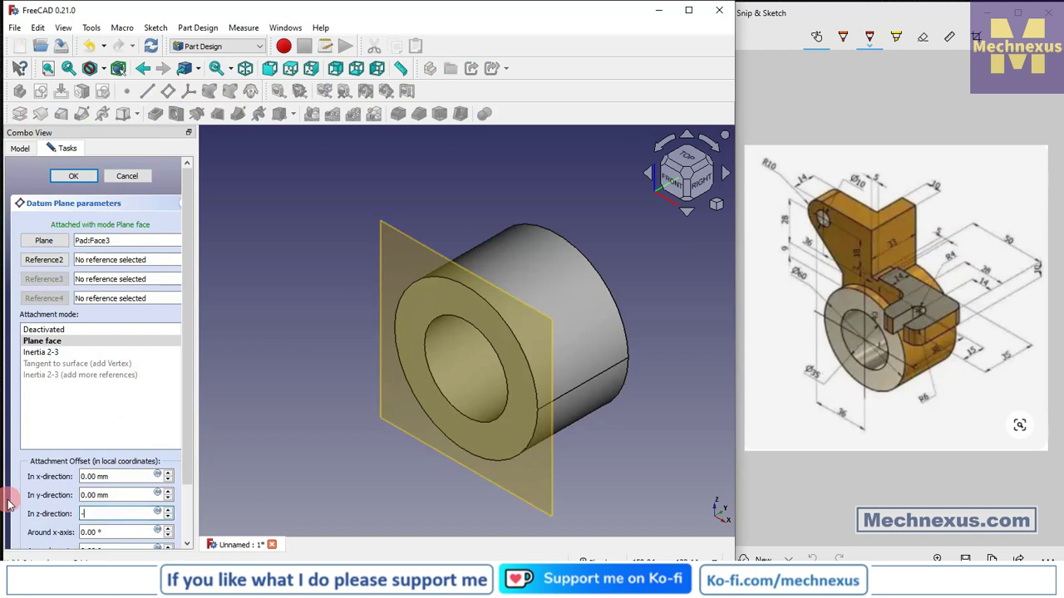
pyautogui.click(70, 413)
pyautogui.click(73, 176)
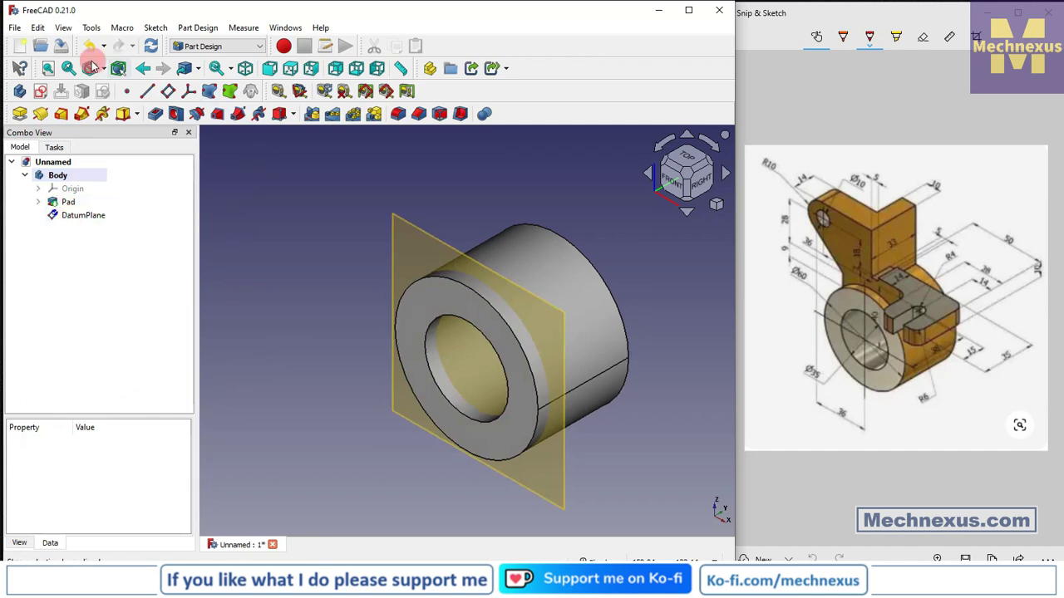
# Start a sketch on the datum plane and import the ring's outer circular edge as external geometry.
pyautogui.click(82, 215)
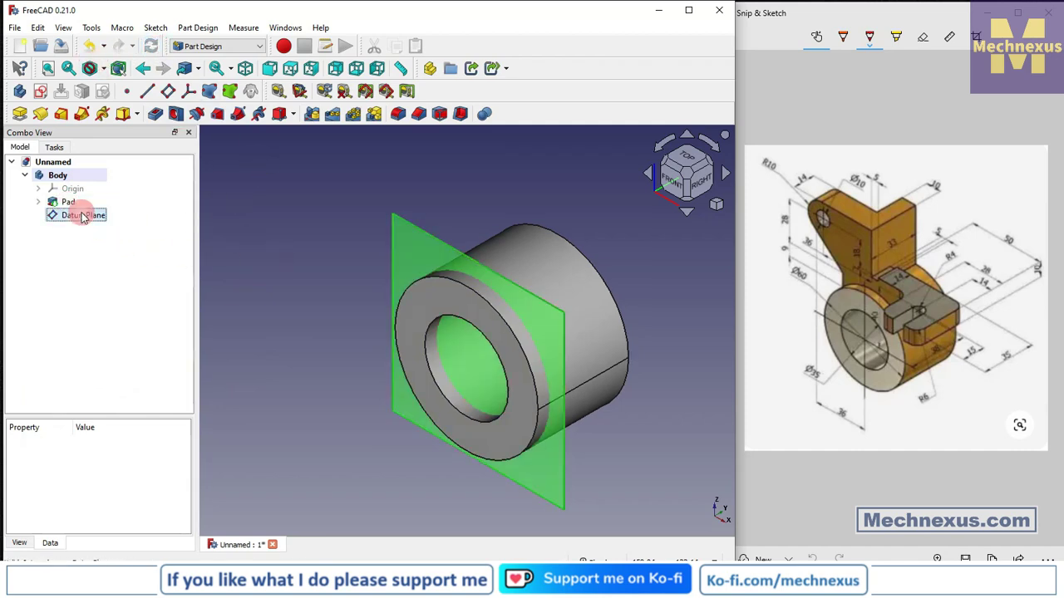
pyautogui.click(43, 92)
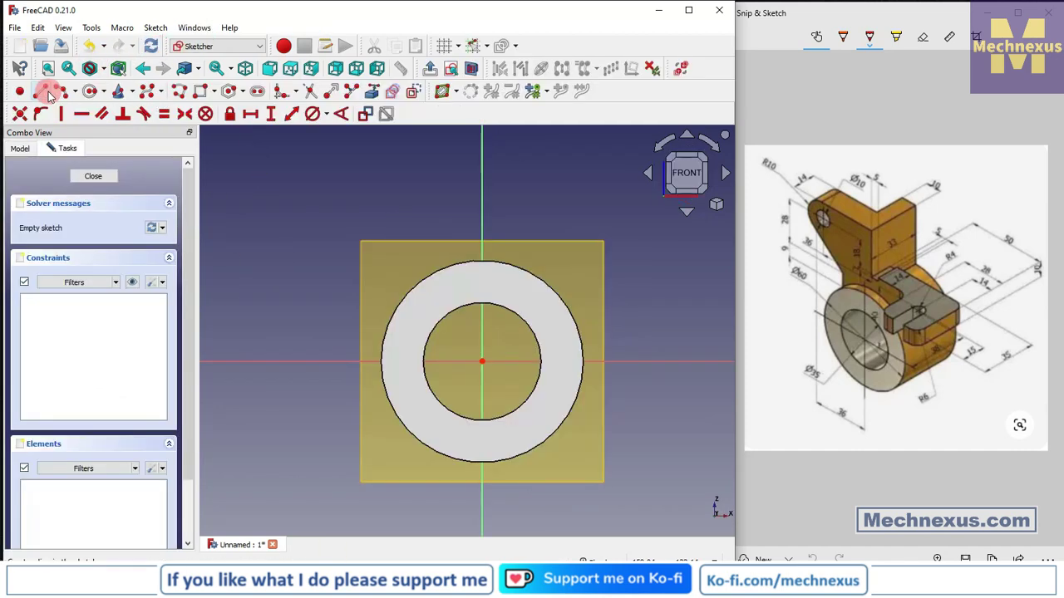
pyautogui.click(370, 92)
pyautogui.click(453, 267)
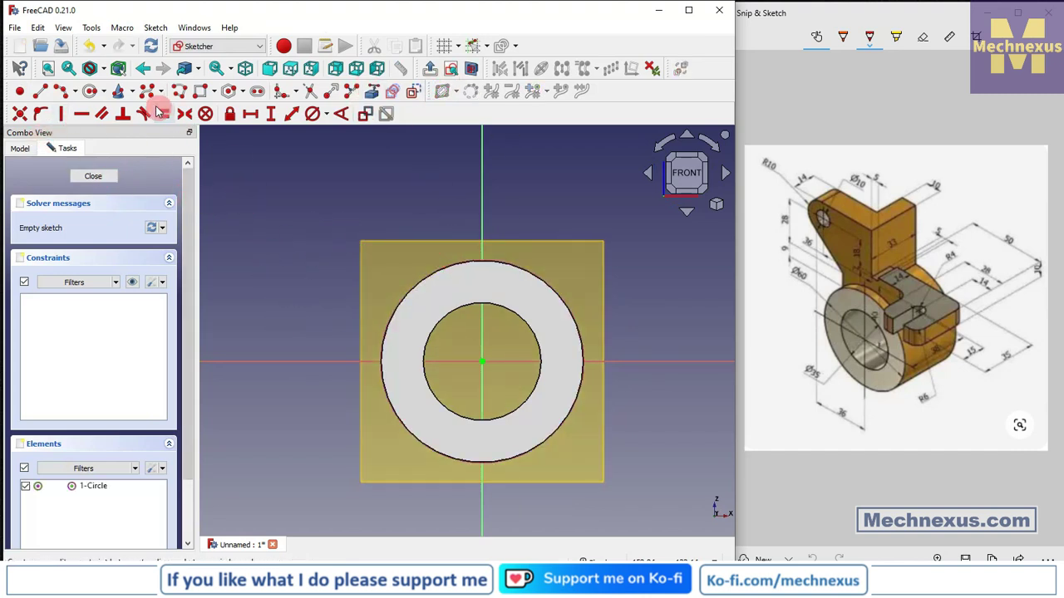
# Set the display style to Wireframe and hide the datum plane.
pyautogui.click(104, 69)
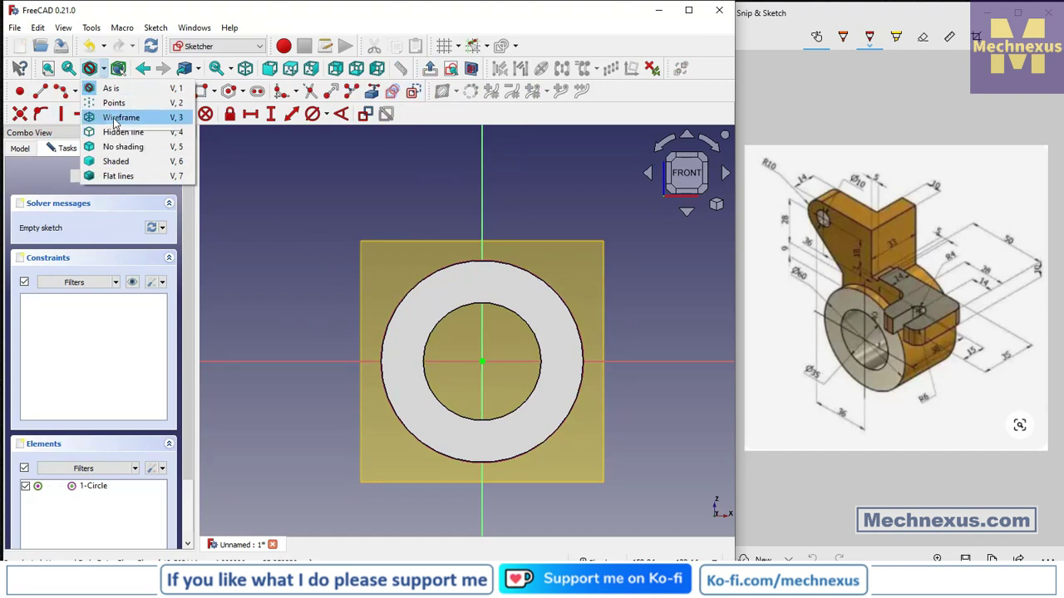
pyautogui.click(120, 117)
pyautogui.click(20, 148)
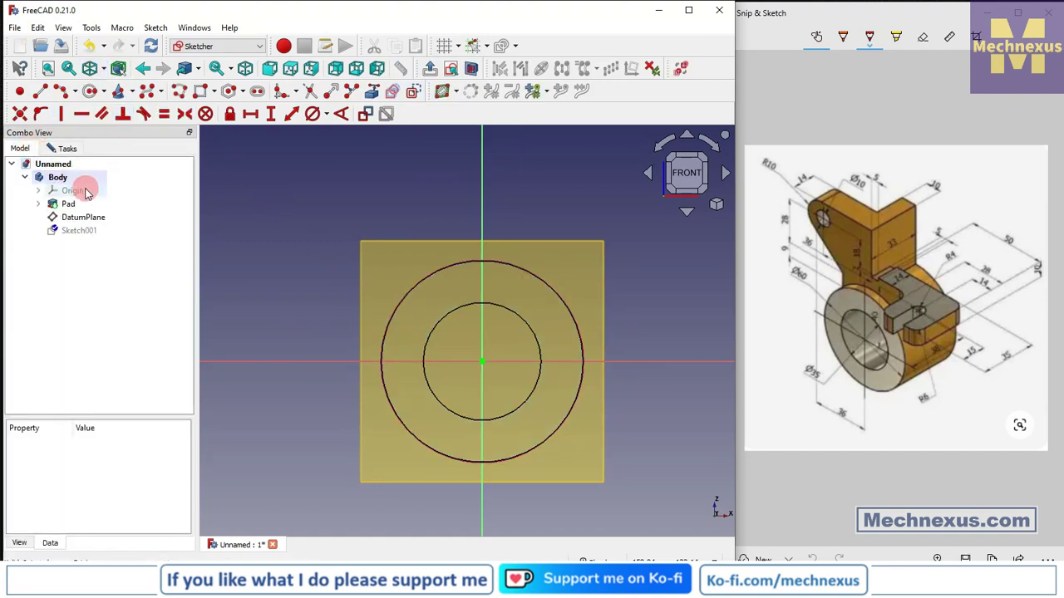
pyautogui.click(72, 217)
pyautogui.rightClick(81, 217)
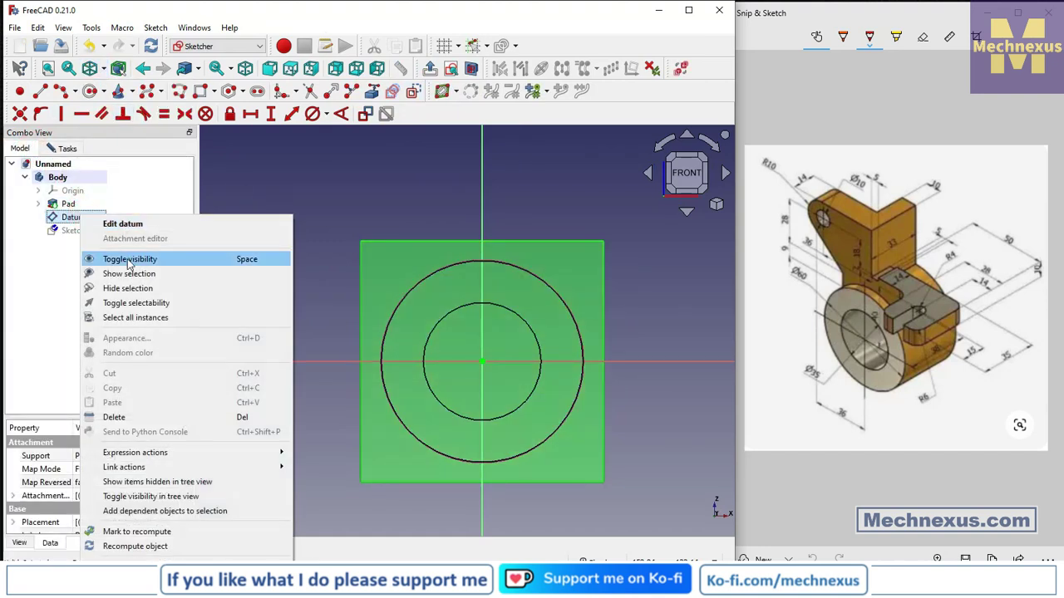
pyautogui.click(131, 259)
pyautogui.scroll(3, 388, 275)
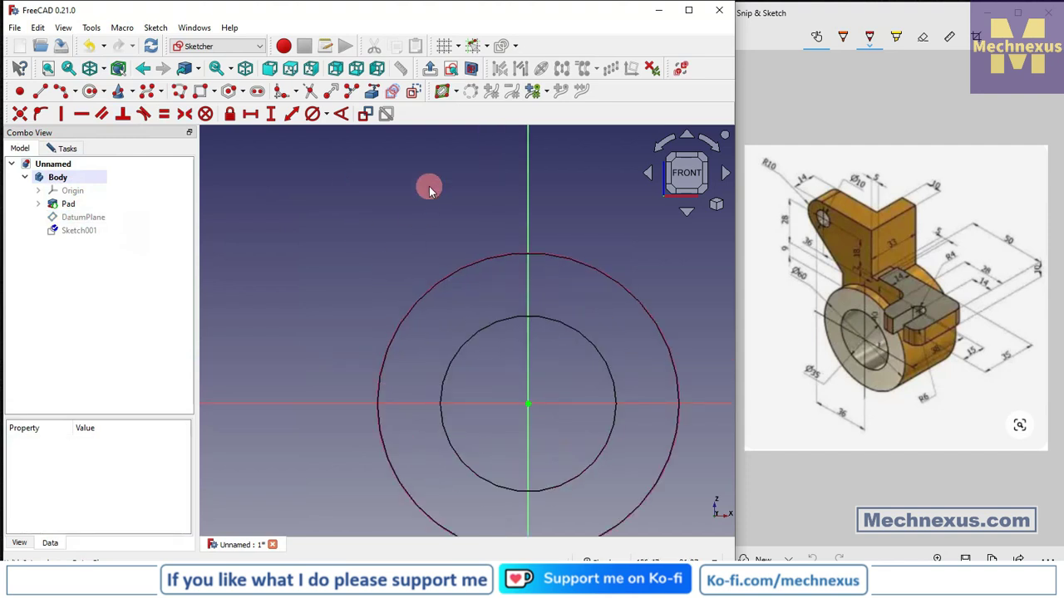
# Draw a three-point arc along the ring's outer edge, from near its topmost point to its upper-left side.
pyautogui.hotkey('alt', 'Tab')
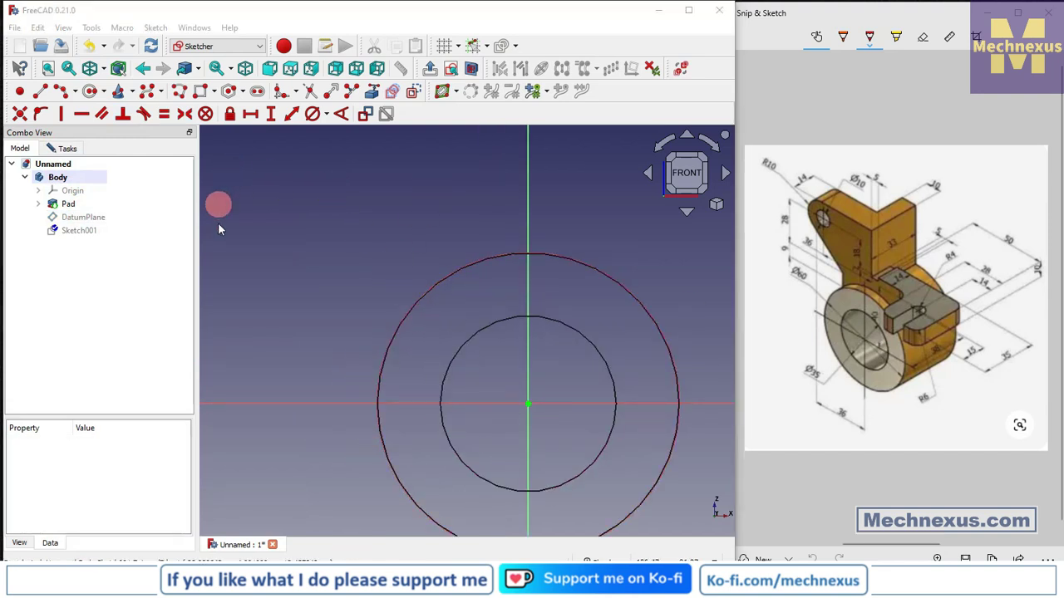
pyautogui.click(60, 91)
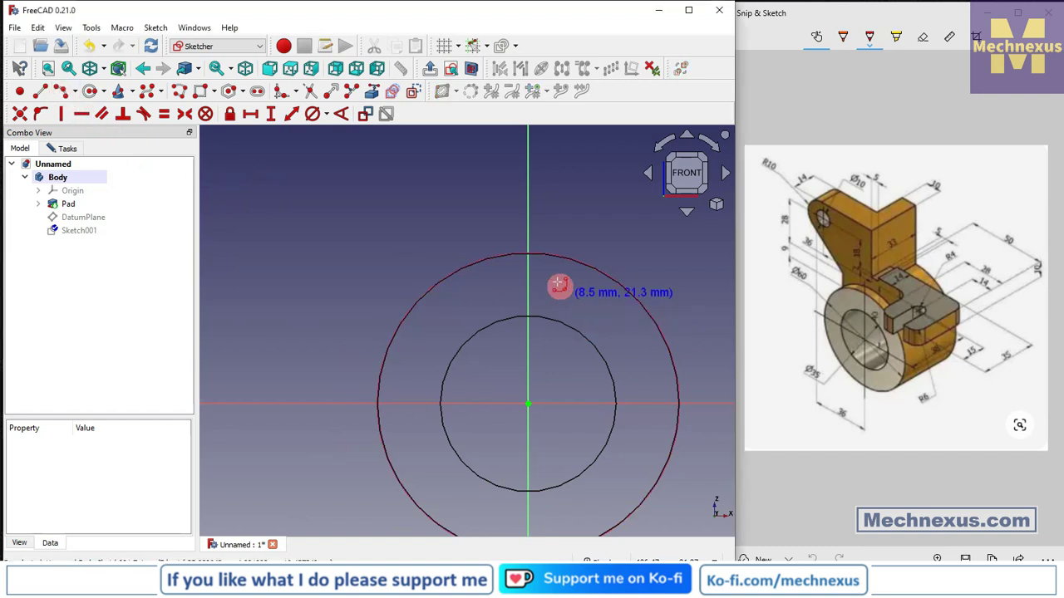
pyautogui.click(516, 251)
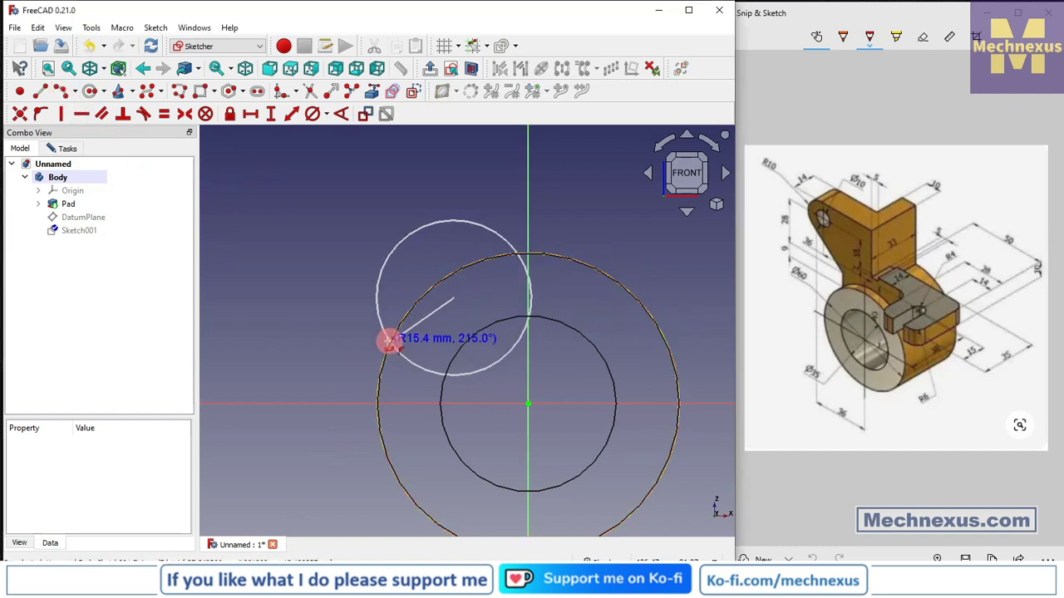
pyautogui.click(390, 342)
pyautogui.click(406, 233)
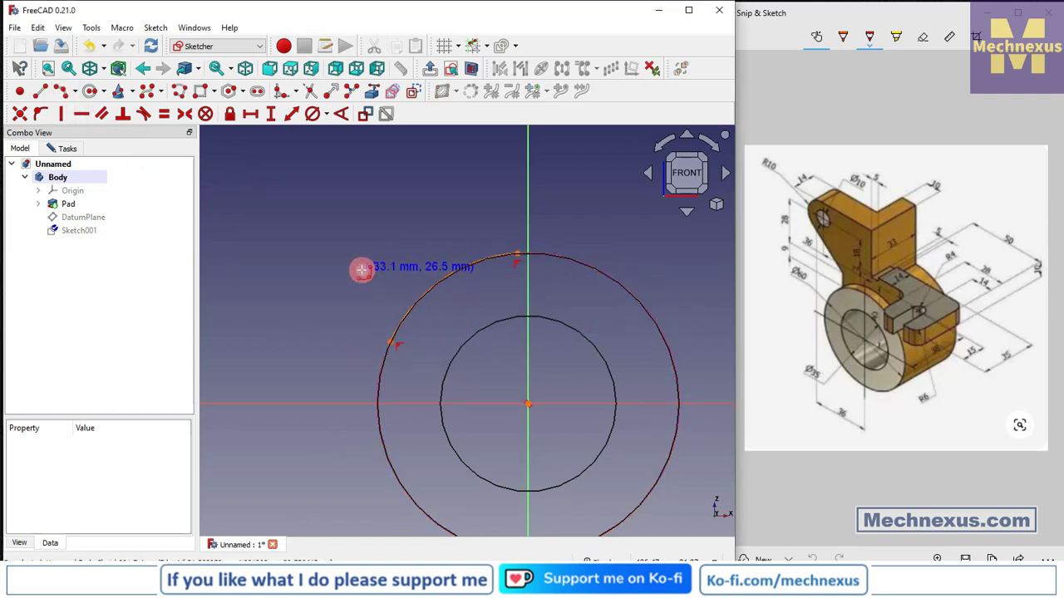
# Delete the arc's redundant tangent constraint and align its upper endpoint vertically with its centre.
pyautogui.click(58, 148)
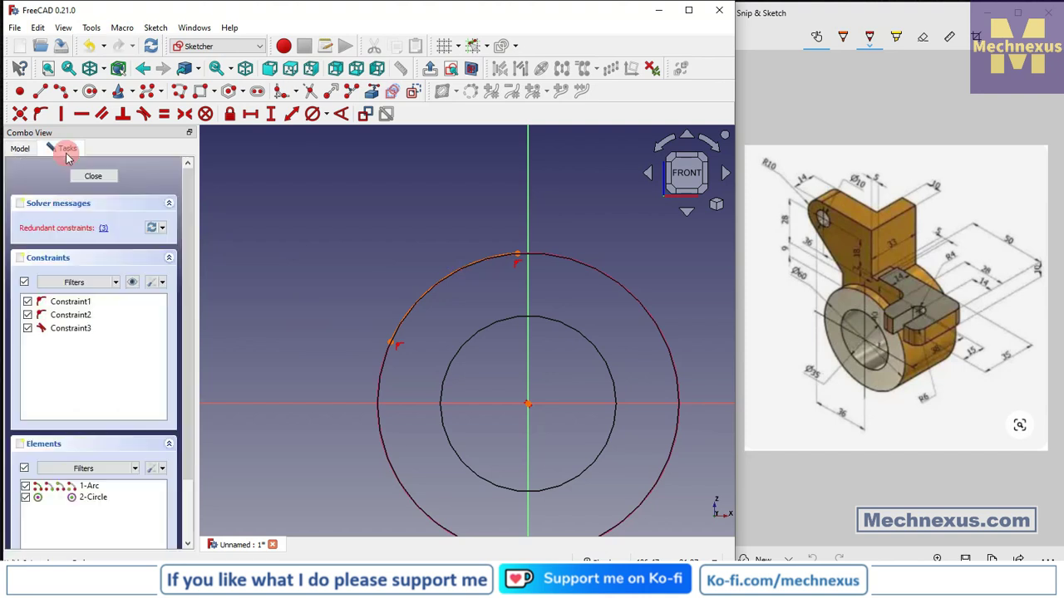
pyautogui.rightClick(98, 329)
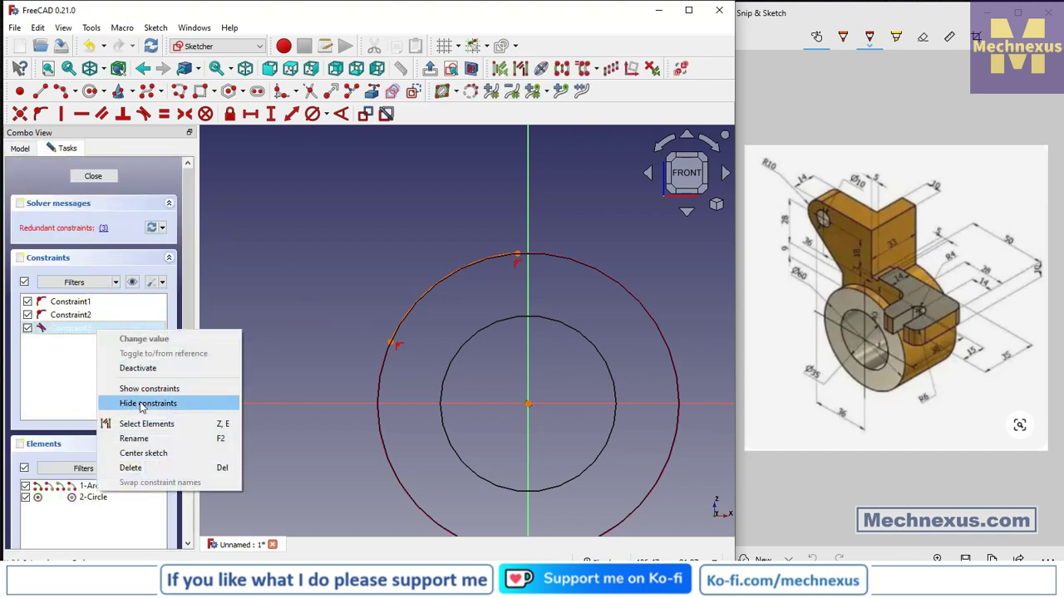
pyautogui.click(140, 468)
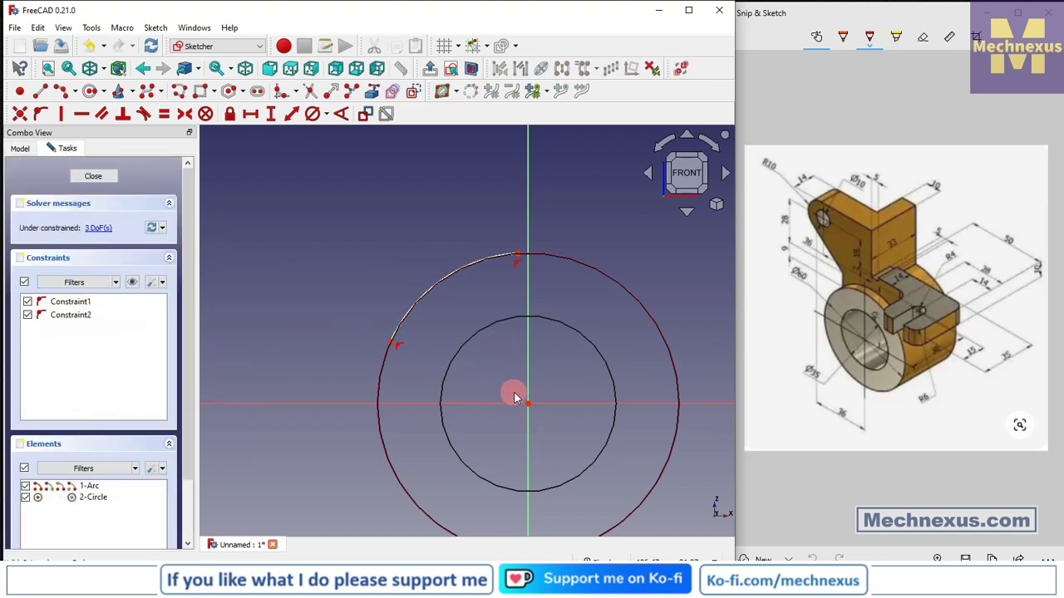
pyautogui.click(520, 257)
pyautogui.click(62, 114)
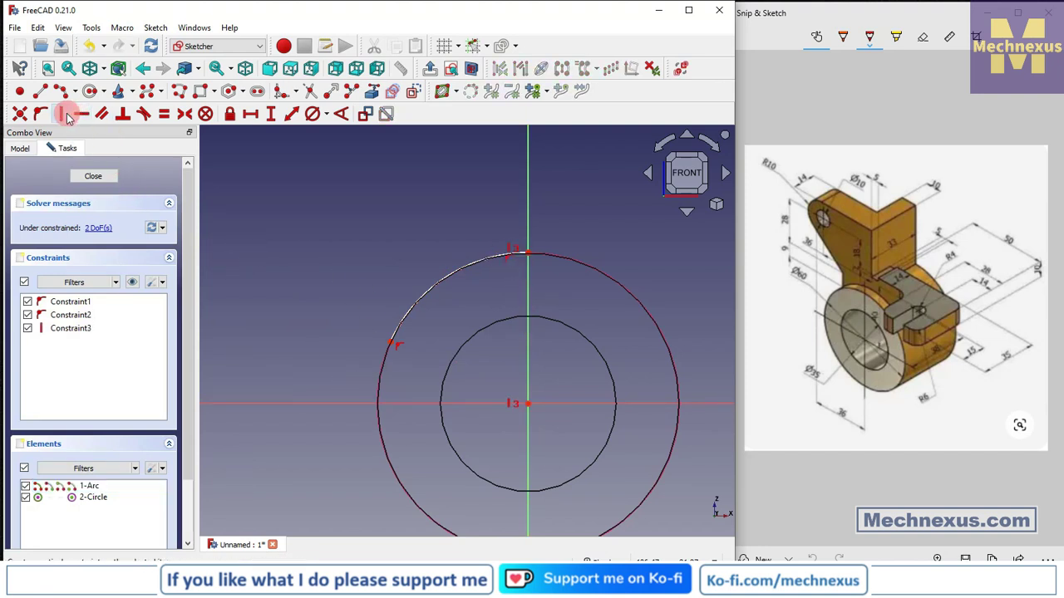
pyautogui.click(314, 192)
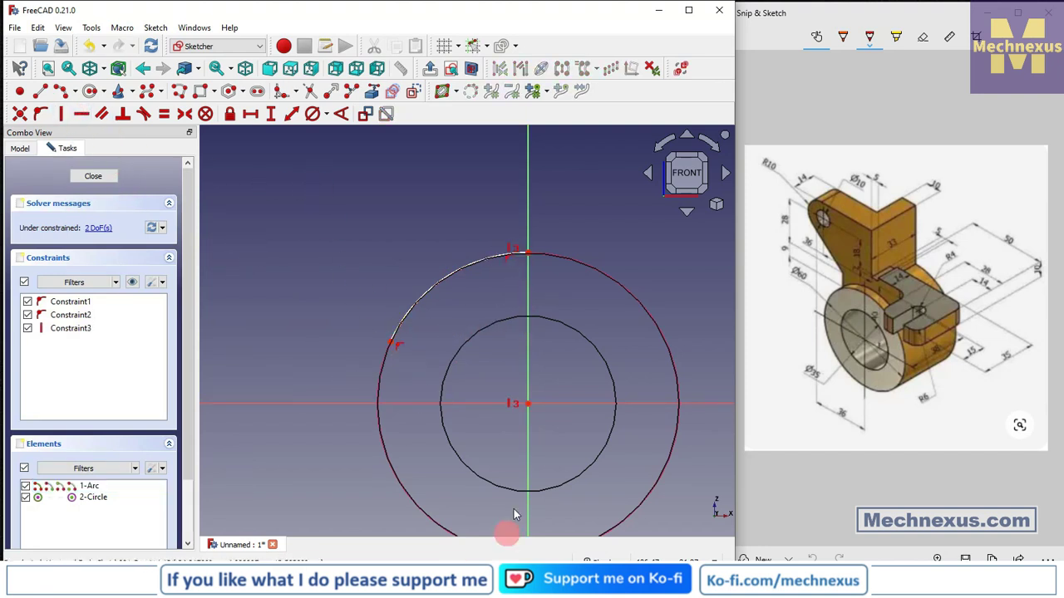
# Draw two connected lines from the arc's lower-left endpoint, one nearly vertical and one slanting up and outward.
pyautogui.click(199, 93)
pyautogui.click(389, 341)
pyautogui.click(382, 197)
pyautogui.scroll(-2, 404, 321)
pyautogui.click(337, 175)
pyautogui.scroll(-2, 343, 288)
pyautogui.scroll(2, 343, 288)
pyautogui.scroll(1, 428, 242)
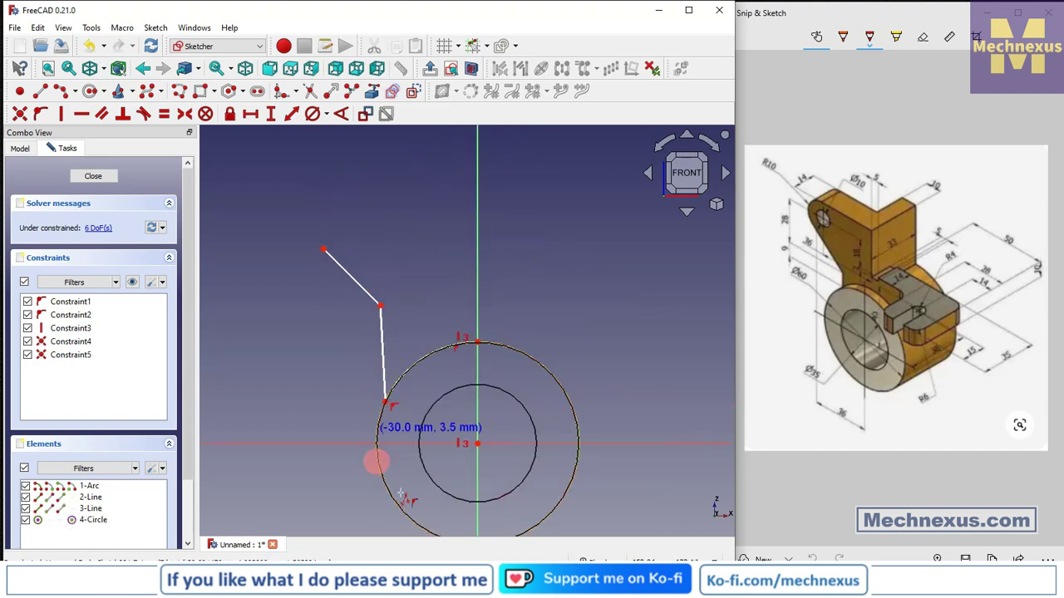
# Draw a rounded arc of about 15 mm radius starting at the slanted line's free upper end.
pyautogui.click(64, 92)
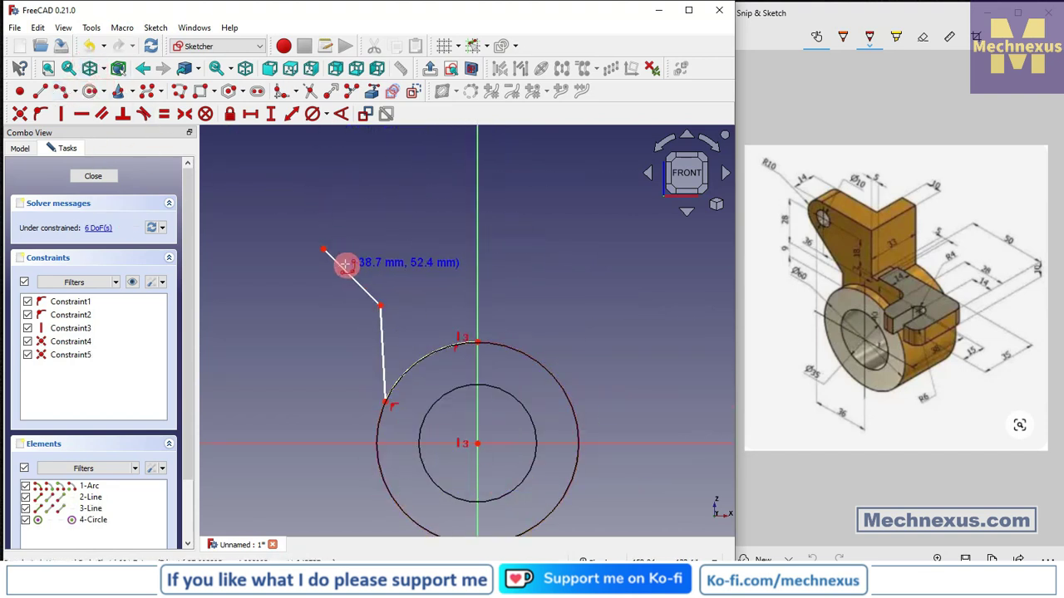
pyautogui.click(323, 249)
pyautogui.click(391, 177)
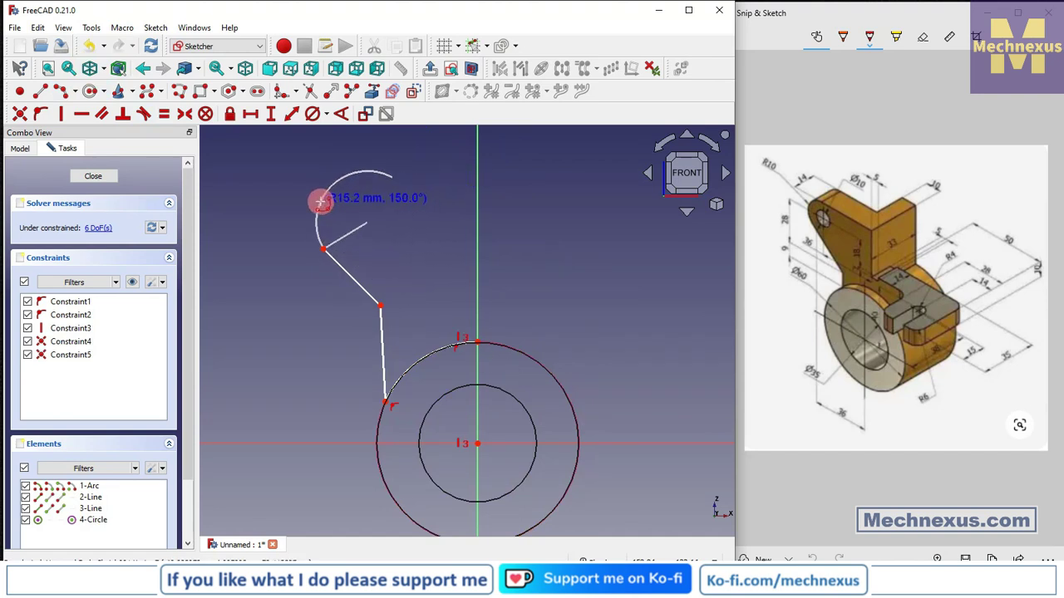
pyautogui.click(321, 200)
# Close the profile with a vertical line from the ring's top to about 79 mm height and a horizontal line to the rounded arc.
pyautogui.click(41, 90)
pyautogui.click(475, 340)
pyautogui.click(476, 173)
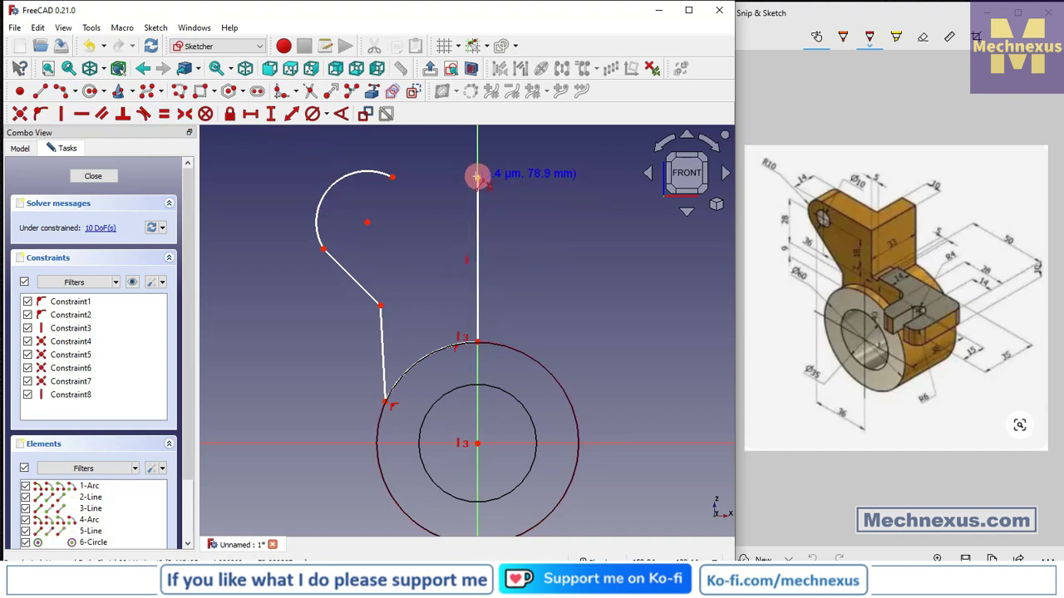
pyautogui.click(391, 178)
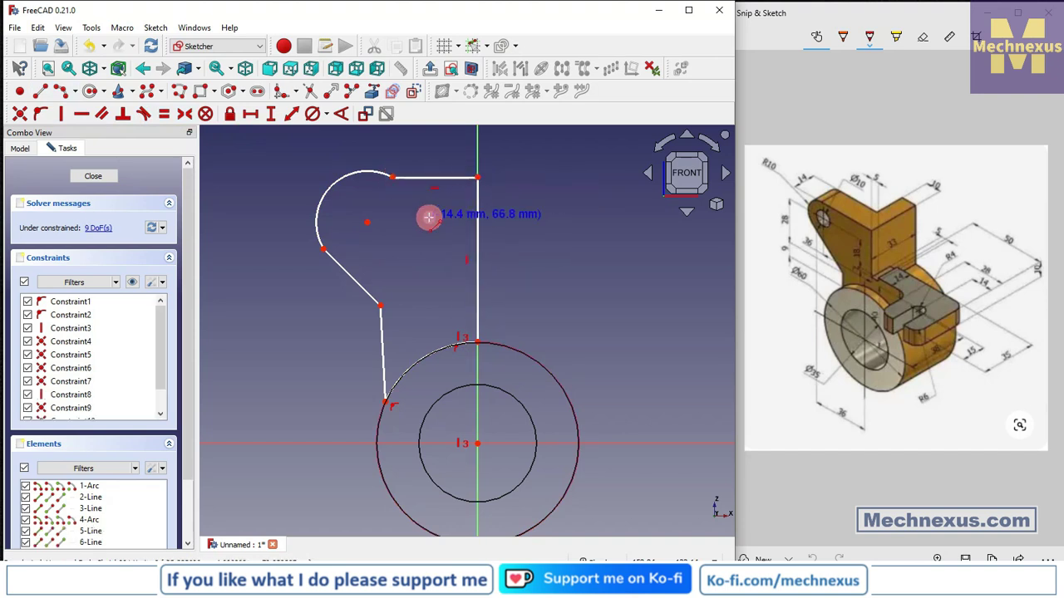
# Make the rounded arc tangent to the top and slanted lines, and constrain the short left line vertical.
pyautogui.click(372, 177)
pyautogui.click(399, 177)
pyautogui.press('t')
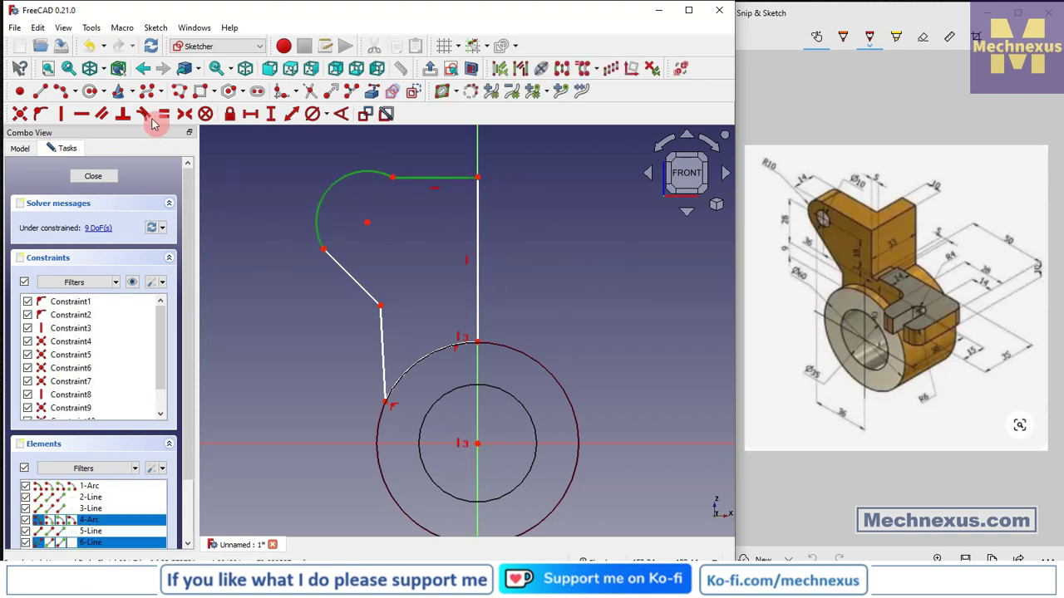
pyautogui.click(340, 273)
pyautogui.click(325, 233)
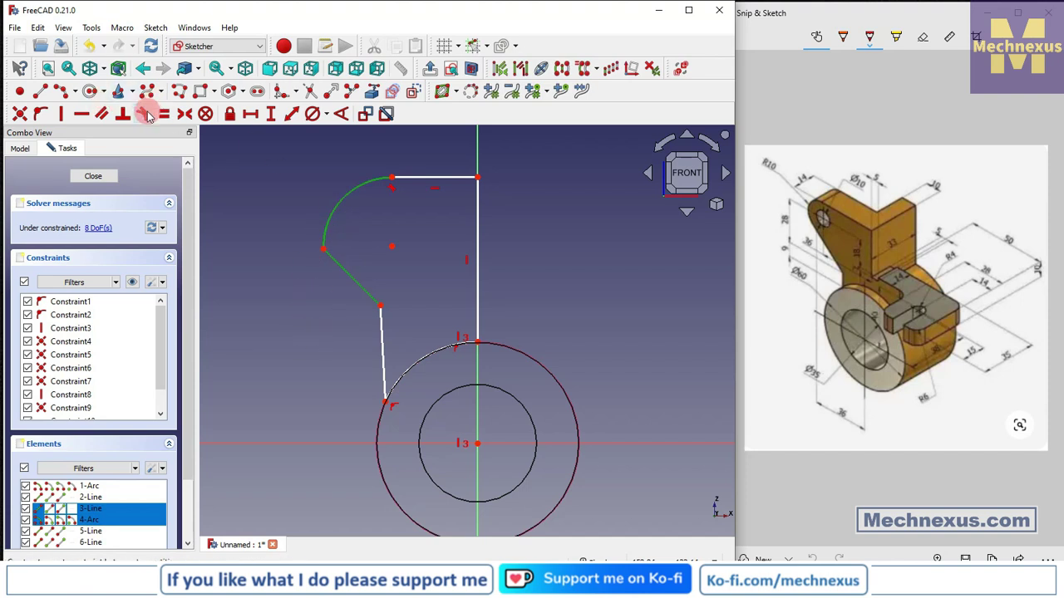
pyautogui.click(147, 116)
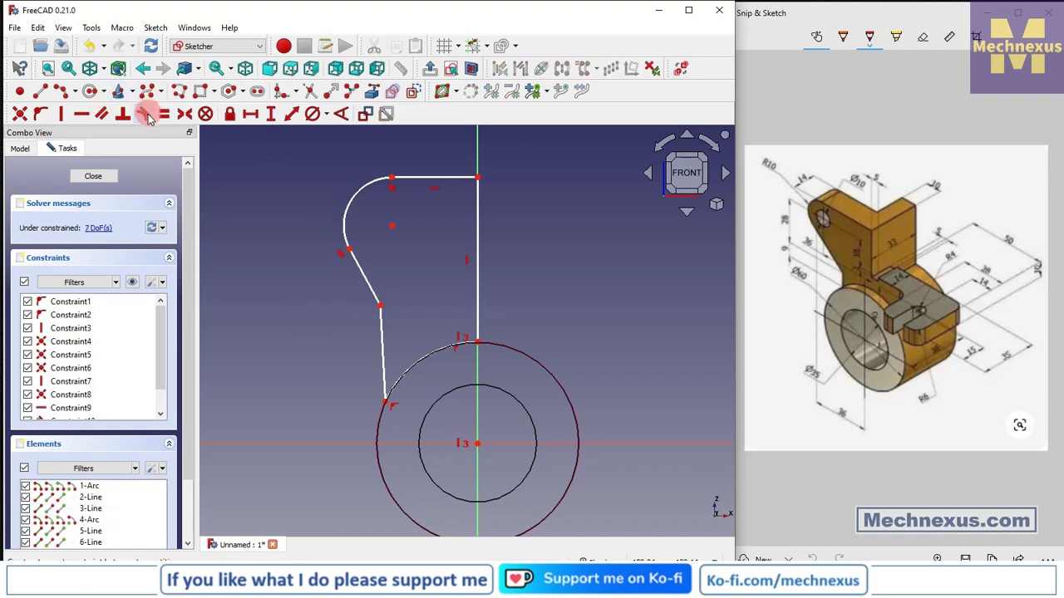
pyautogui.click(380, 349)
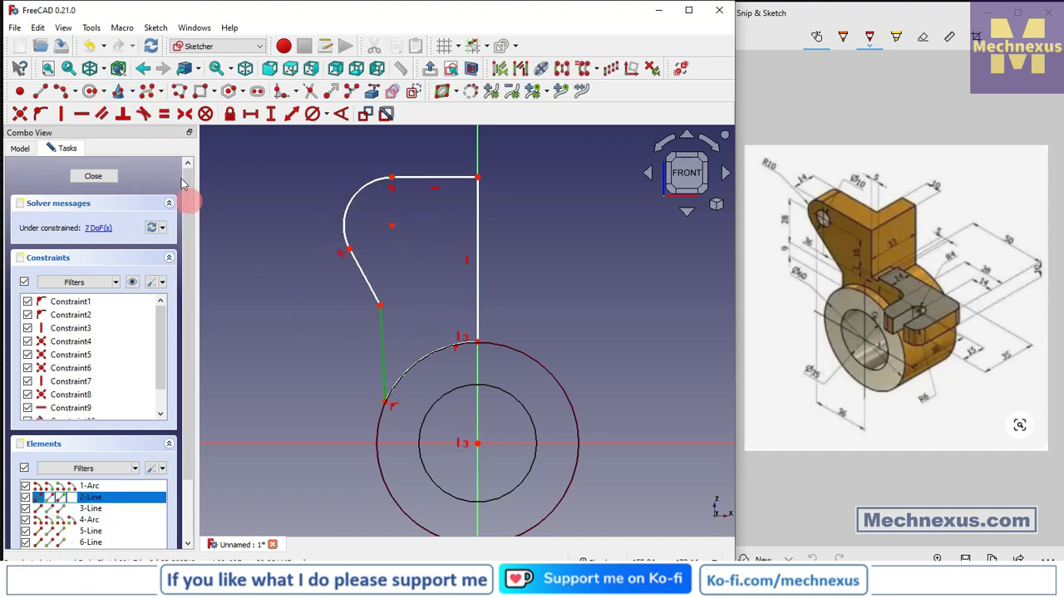
pyautogui.click(63, 114)
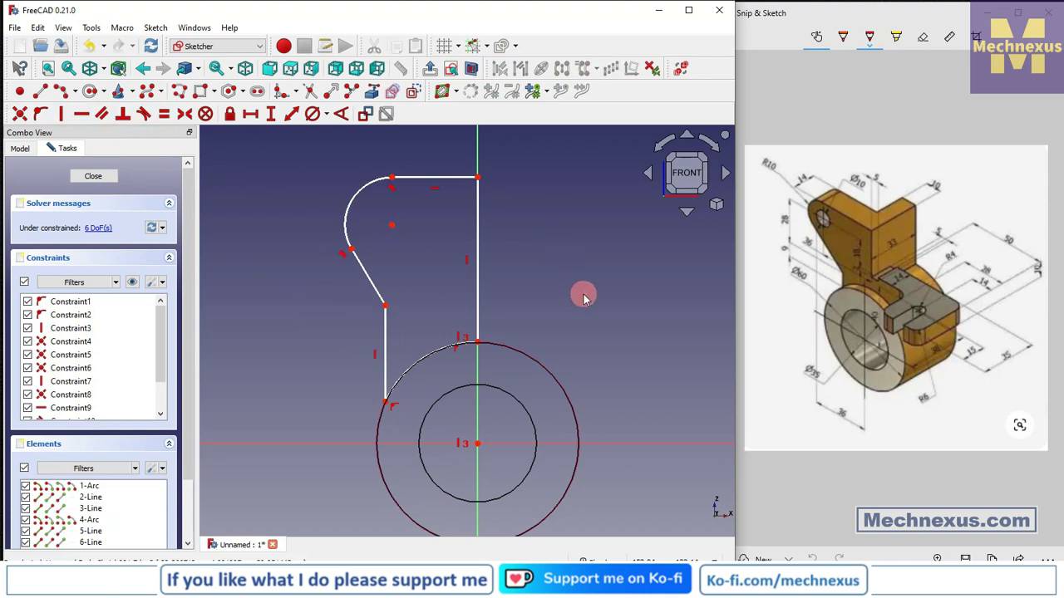
# Dimension the top horizontal line with a length of 36 mm.
pyautogui.click(413, 178)
pyautogui.click(250, 113)
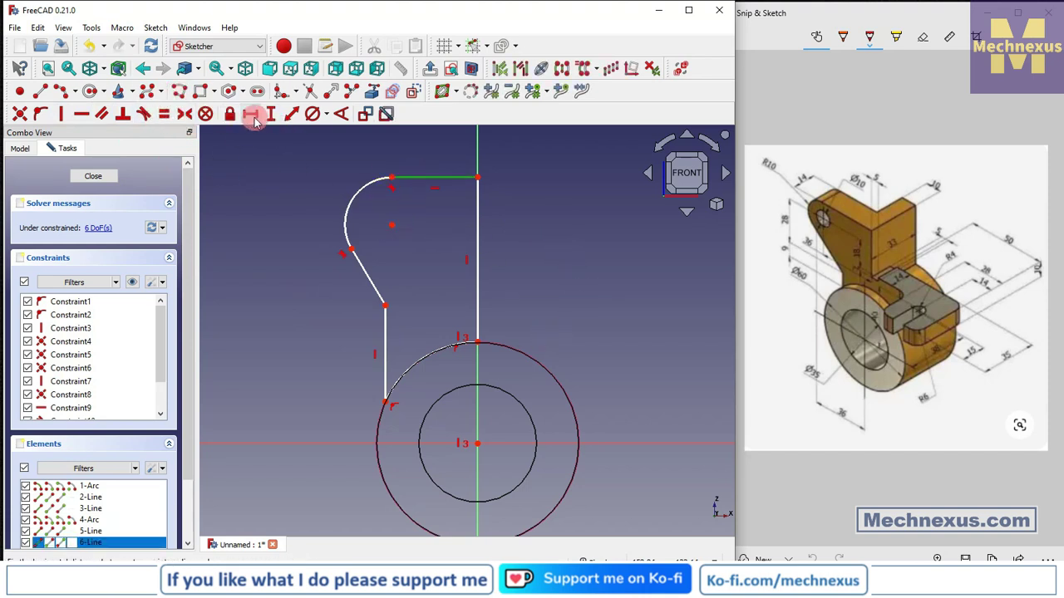
pyautogui.write('36')
pyautogui.press('Return')
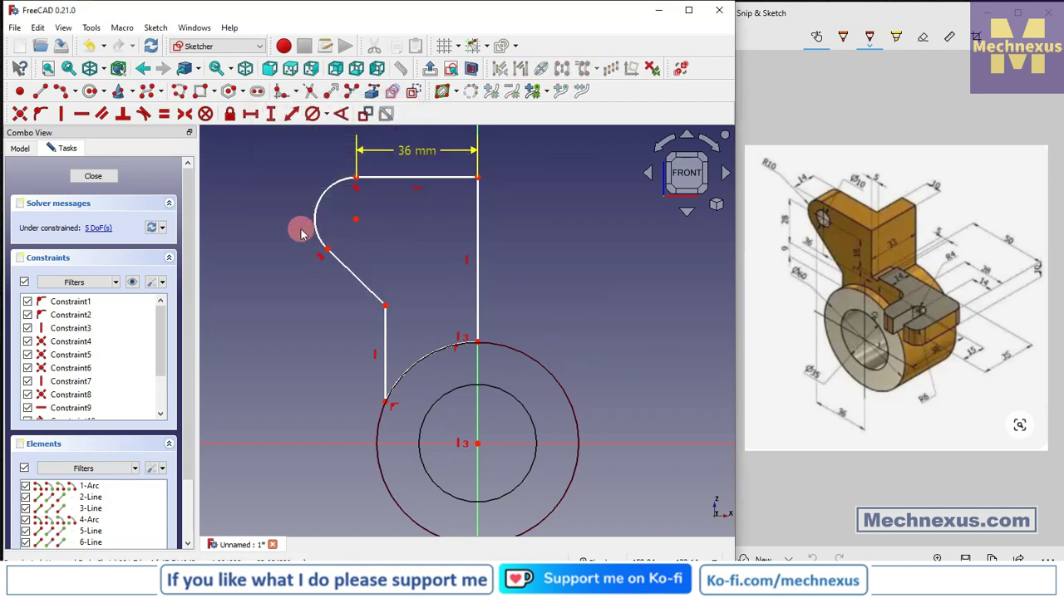
# Constrain the radius of the lug profile's rounded upper arc to 10 mm.
pyautogui.click(329, 115)
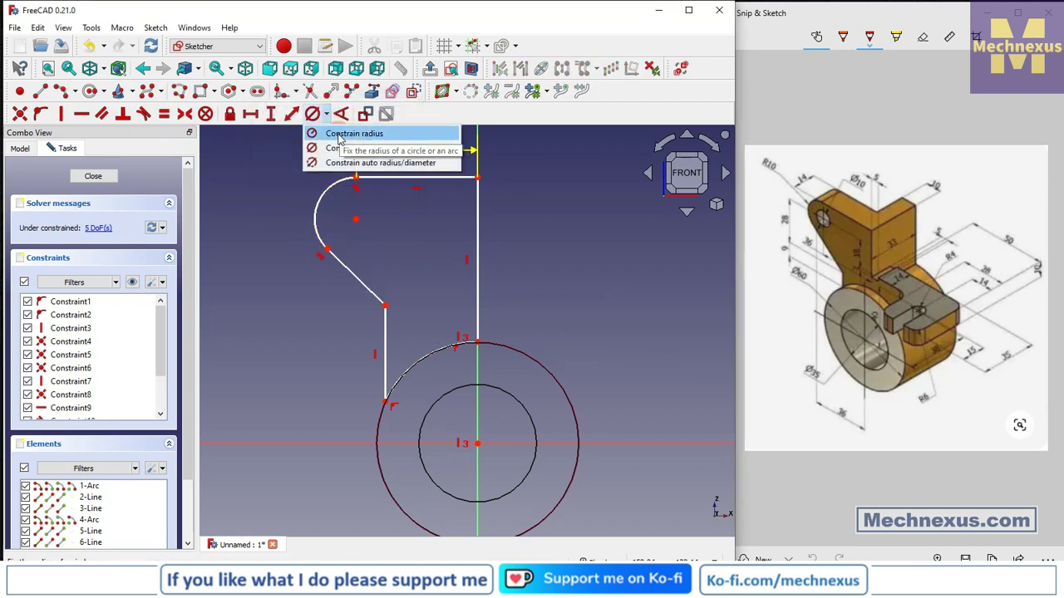
pyautogui.click(334, 134)
pyautogui.click(318, 197)
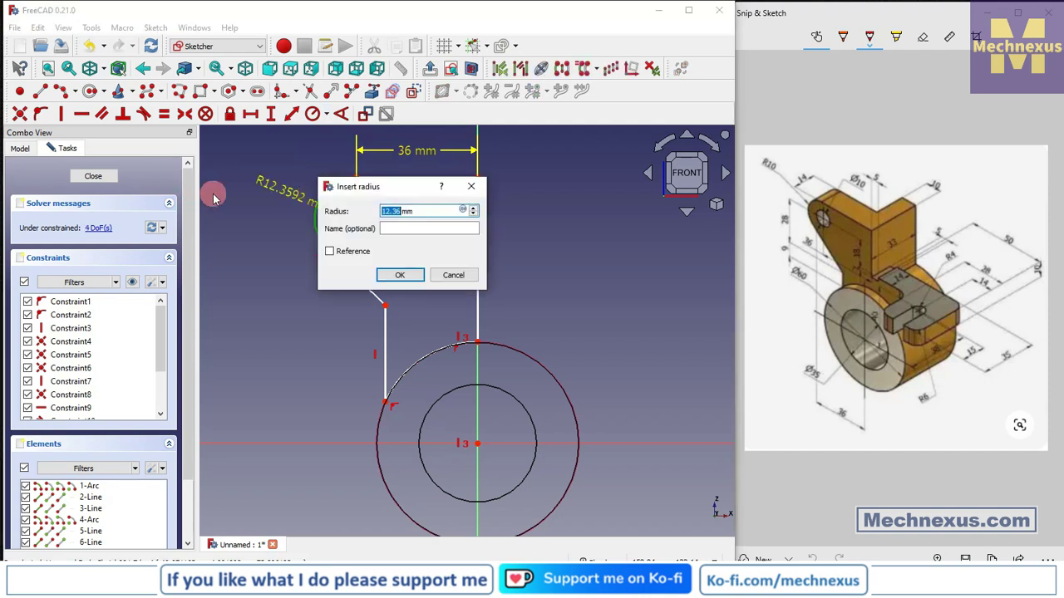
pyautogui.write('10')
pyautogui.press('Return')
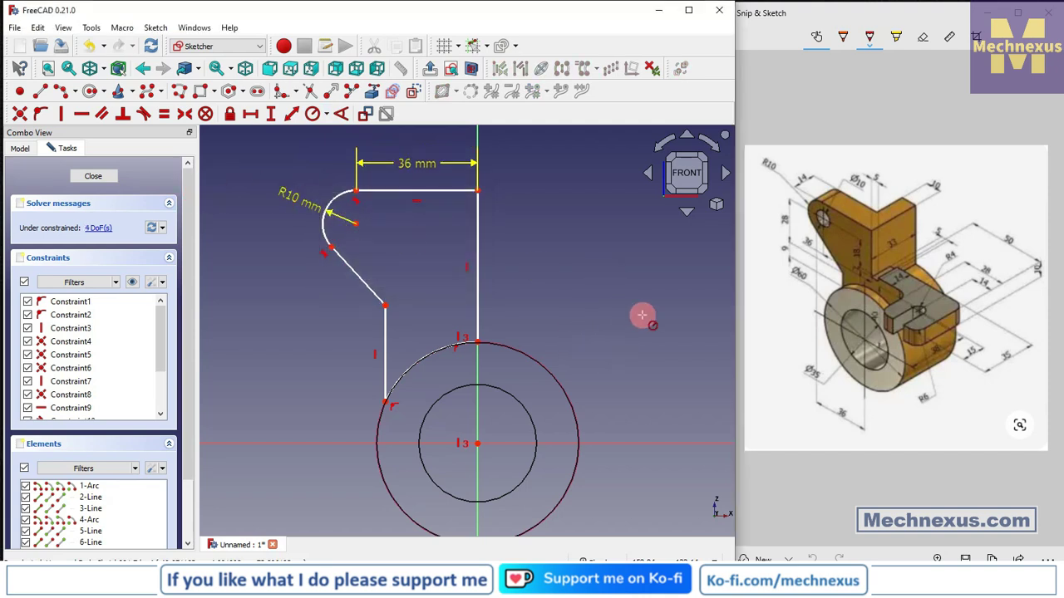
# Set the vertical distance between the rounded arc's centre and the slanted line's lower end to 28 mm.
pyautogui.click(271, 117)
pyautogui.click(355, 222)
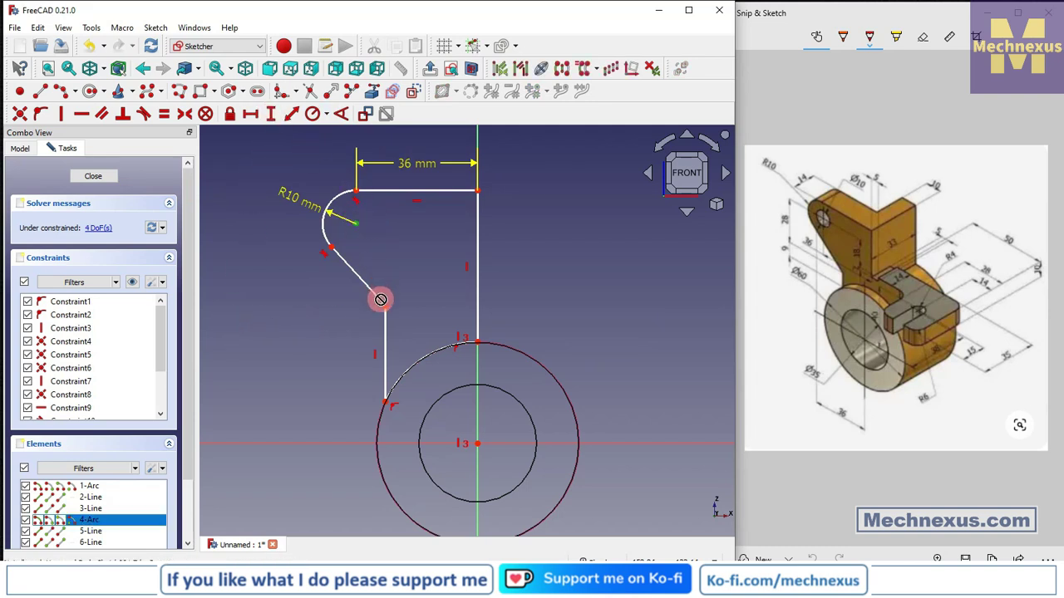
pyautogui.click(385, 307)
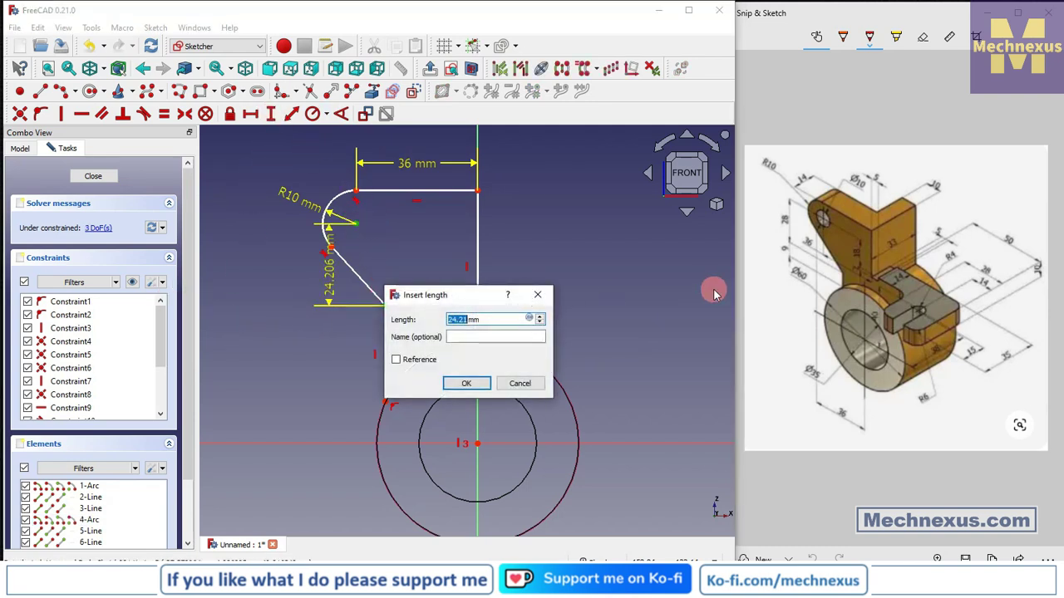
pyautogui.write('28')
pyautogui.press('Return')
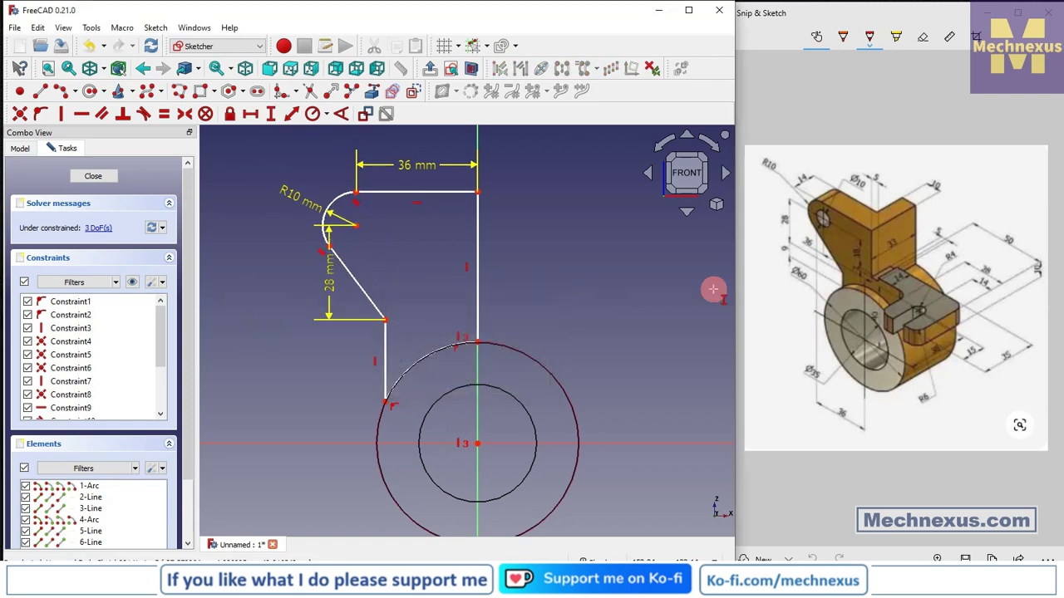
# Dimension the short vertical line above the ring with a length of 9 mm.
pyautogui.click(386, 370)
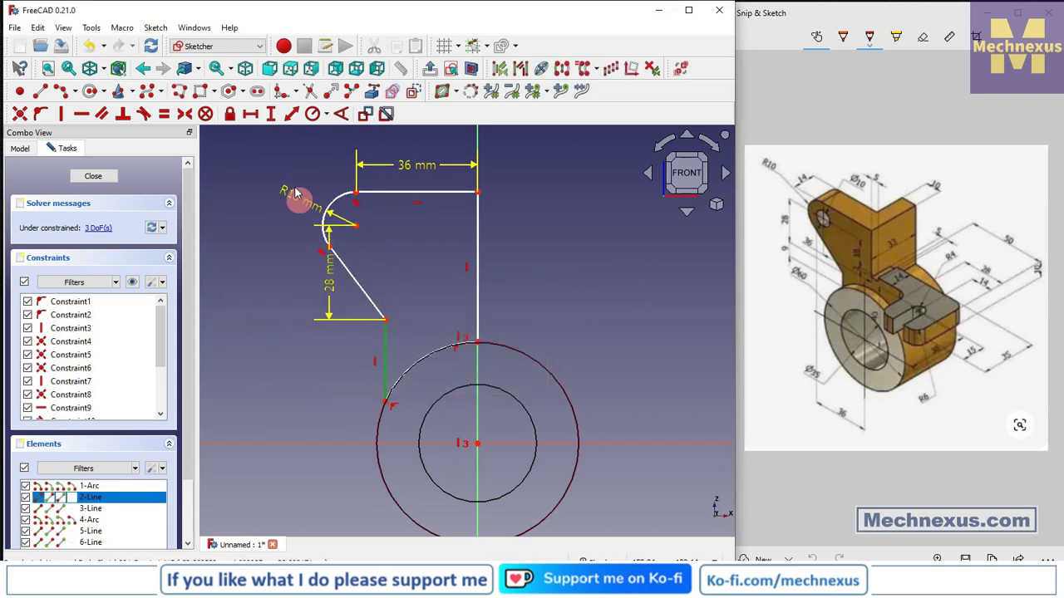
pyautogui.click(271, 114)
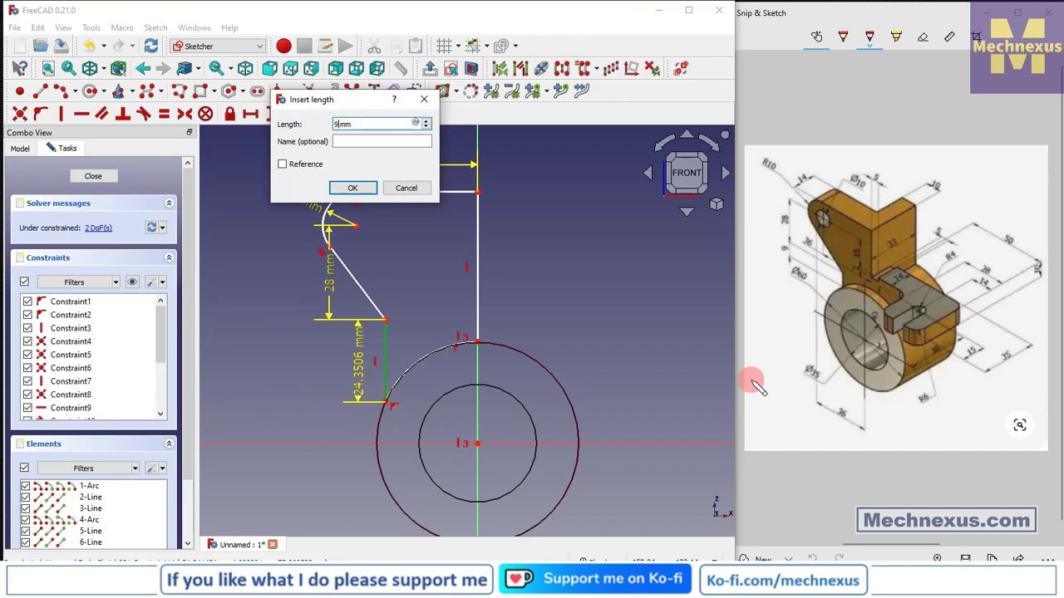
pyautogui.press('Return')
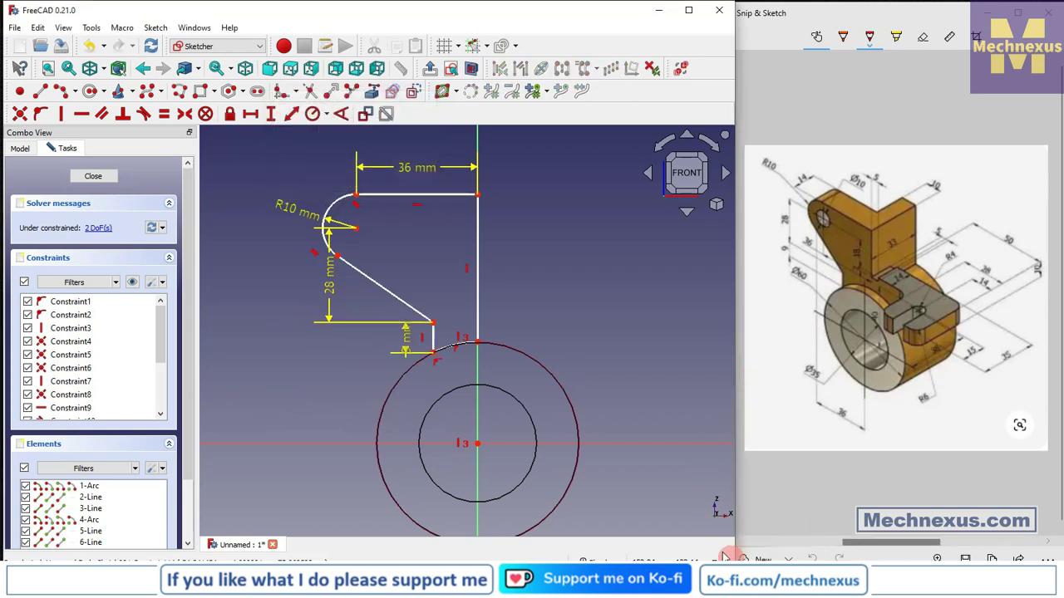
# Dimension 58 mm vertically from the rounded arc's centre to the lower arc's centre, and place the dimension clear of the profile on the other side.
pyautogui.click(271, 113)
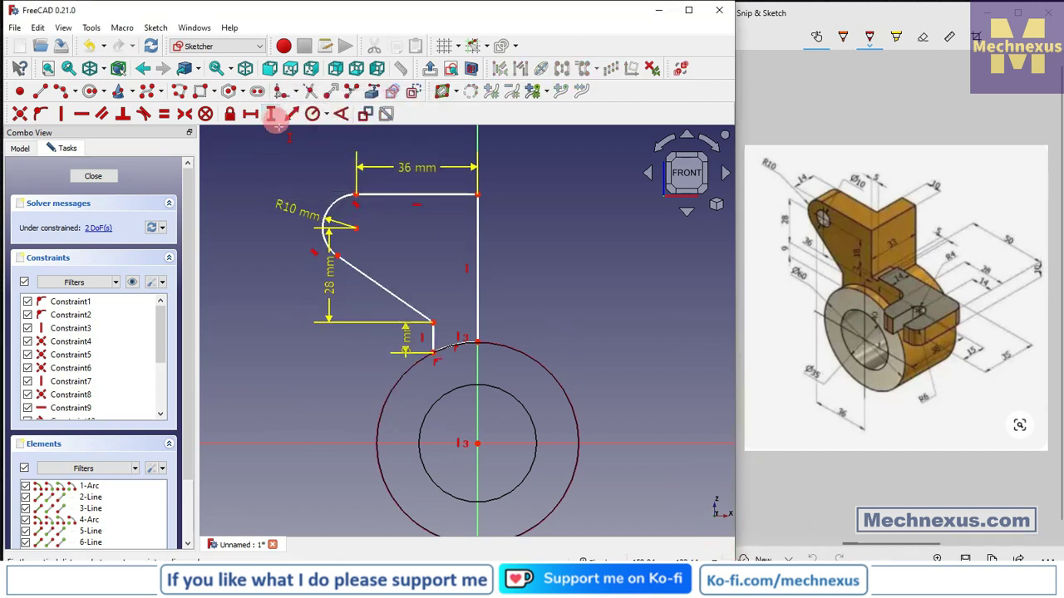
pyautogui.click(359, 227)
pyautogui.click(473, 414)
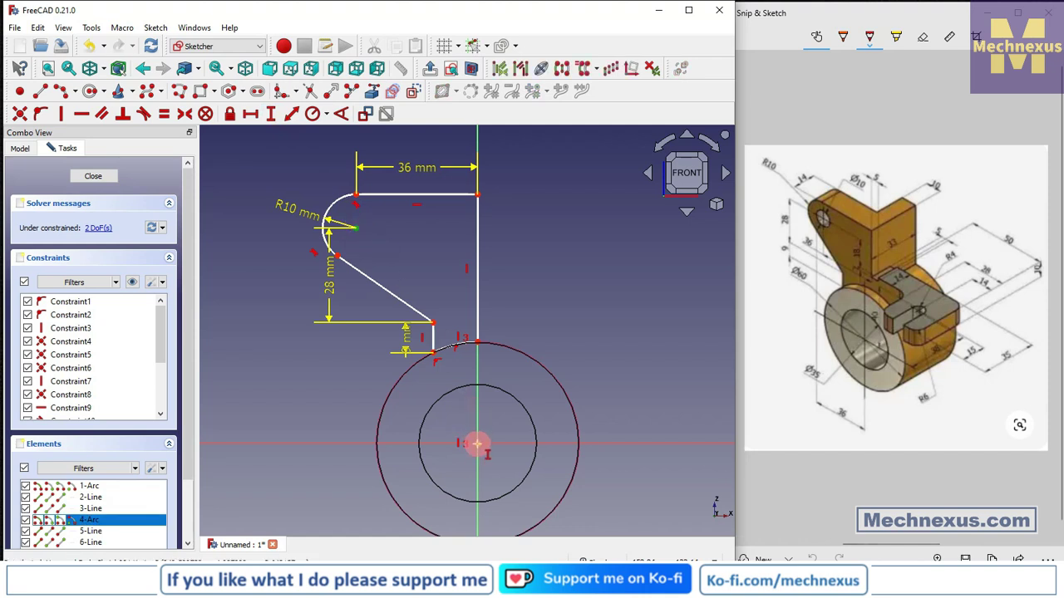
pyautogui.click(477, 445)
pyautogui.write('58')
pyautogui.press('Return')
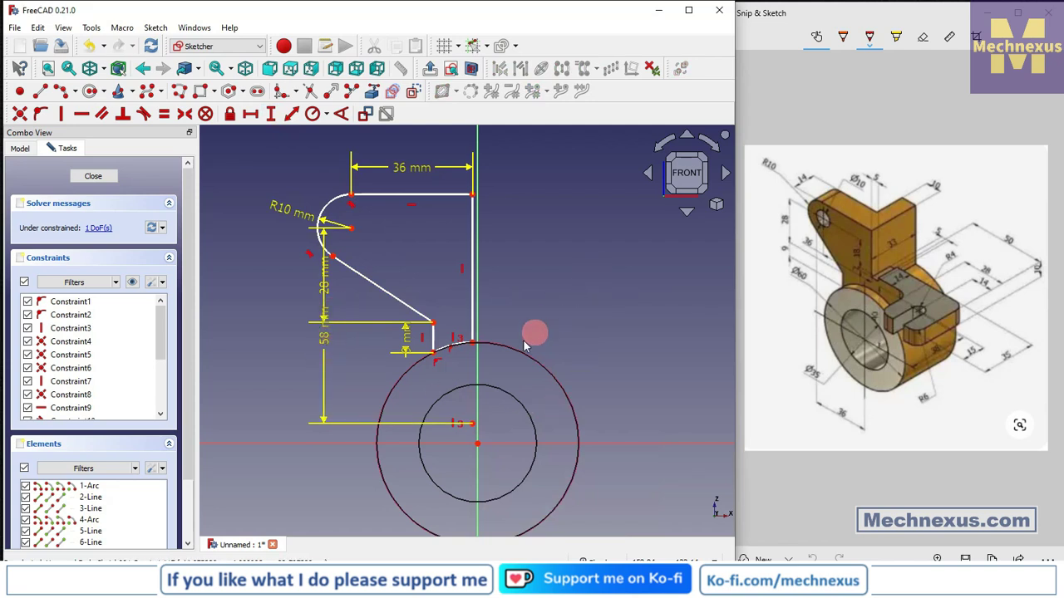
pyautogui.scroll(2, 485, 366)
pyautogui.scroll(-2, 546, 325)
pyautogui.moveTo(350, 336); pyautogui.dragTo(618, 297)
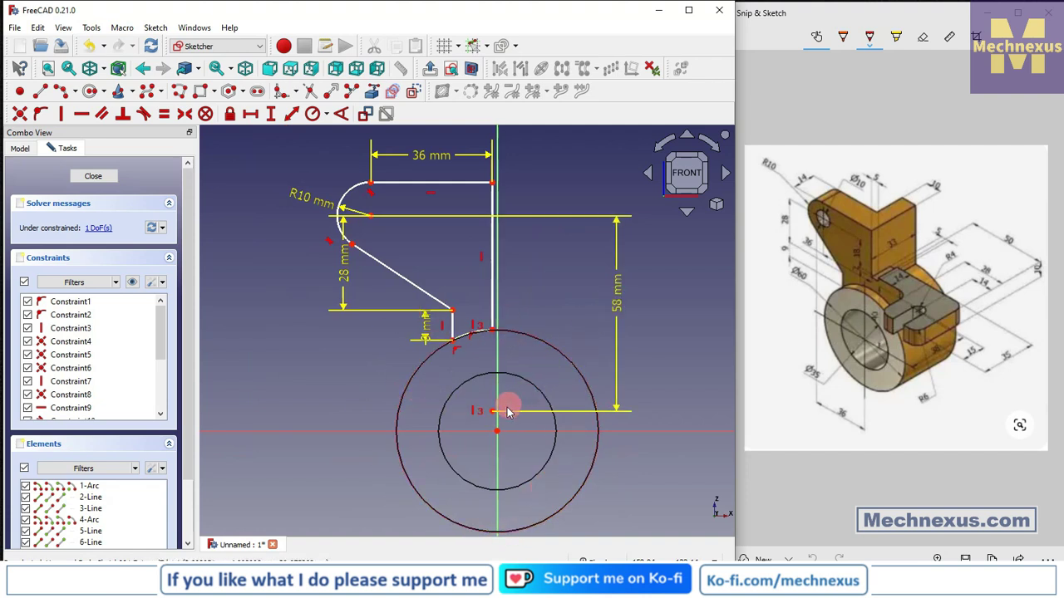
# Try to make the lower arc's centre coincident with the sketch origin, and undo the last changes.
pyautogui.moveTo(494, 414)
pyautogui.mouseDown()
pyautogui.moveTo(489, 444)
pyautogui.moveTo(487, 408)
pyautogui.moveTo(487, 422)
pyautogui.mouseUp()
pyautogui.scroll(2, 491, 420)
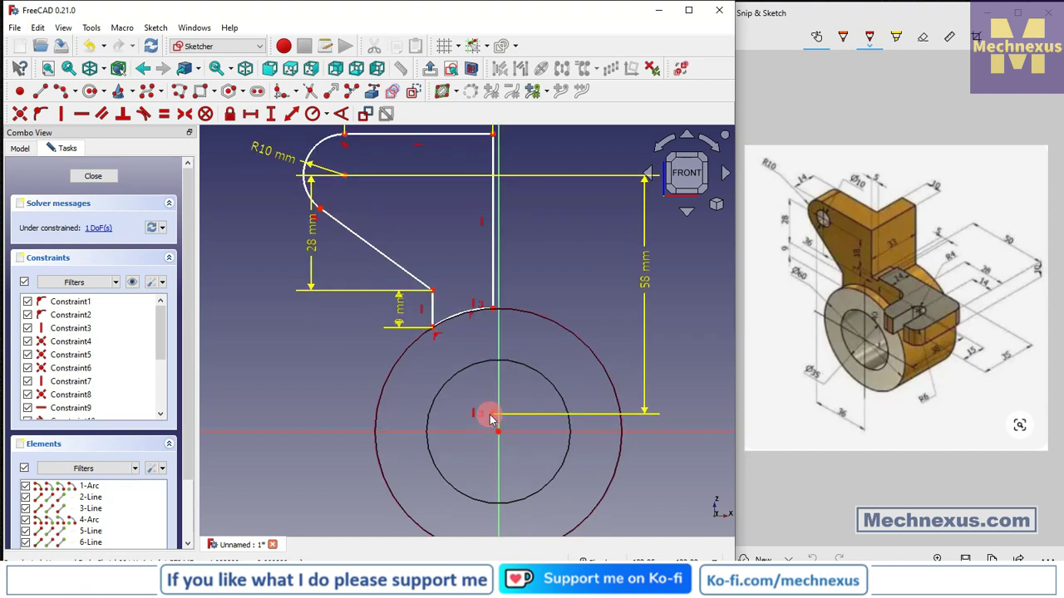
pyautogui.click(498, 430)
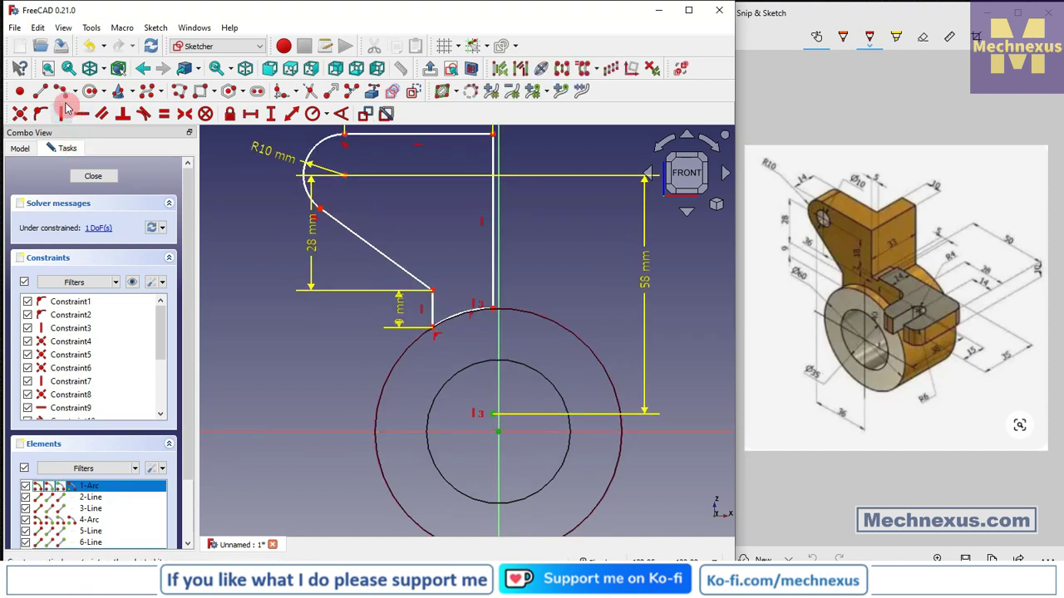
pyautogui.click(20, 114)
pyautogui.click(381, 270)
pyautogui.click(114, 229)
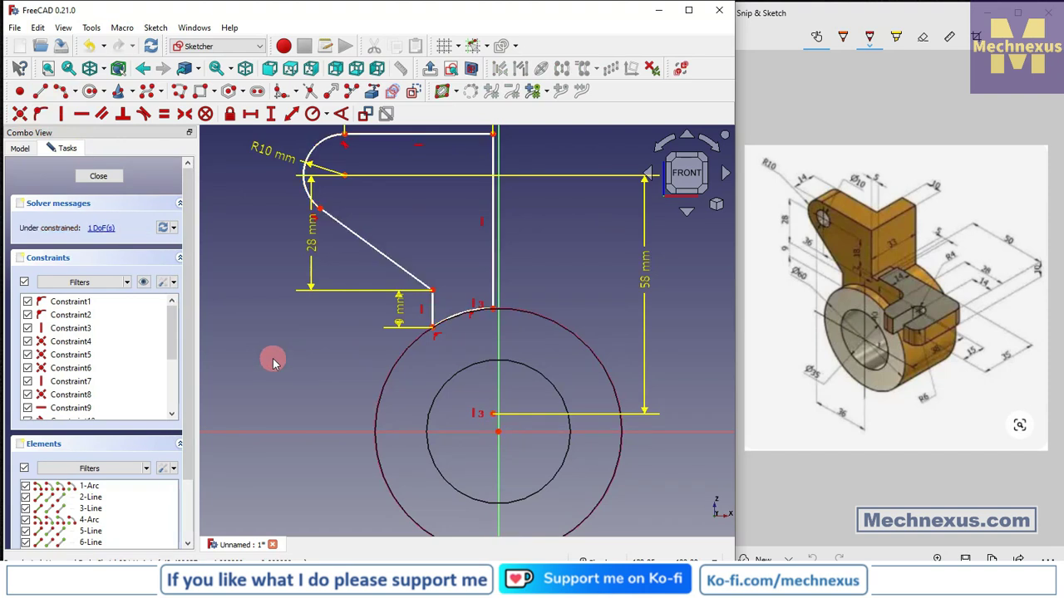
pyautogui.hotkey('ctrl', 'z')
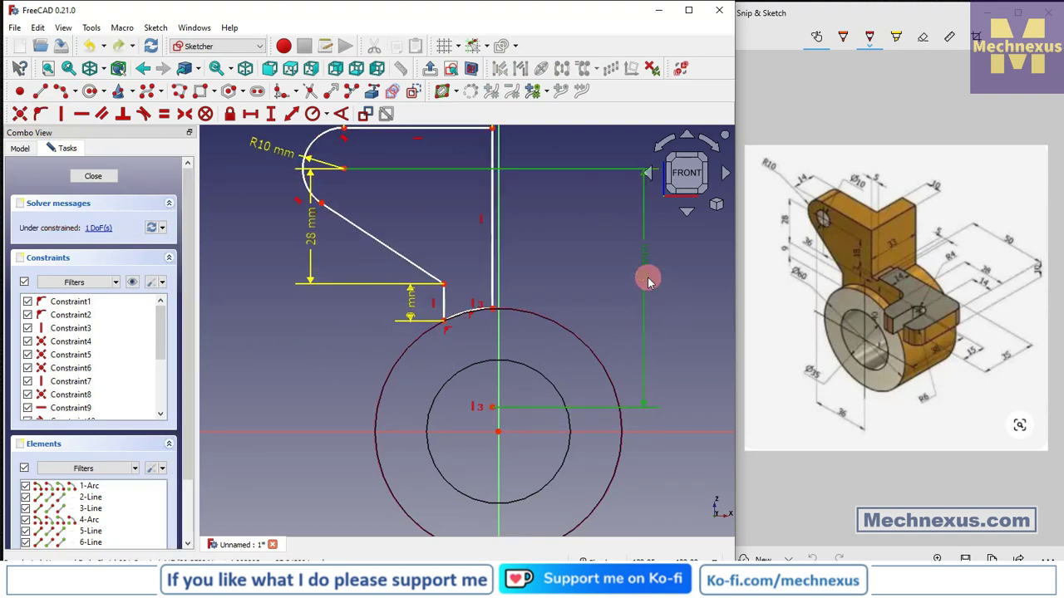
# Delete the 58 mm vertical dimension and make the lower arc's centre coincident with the sketch origin.
pyautogui.click(647, 279)
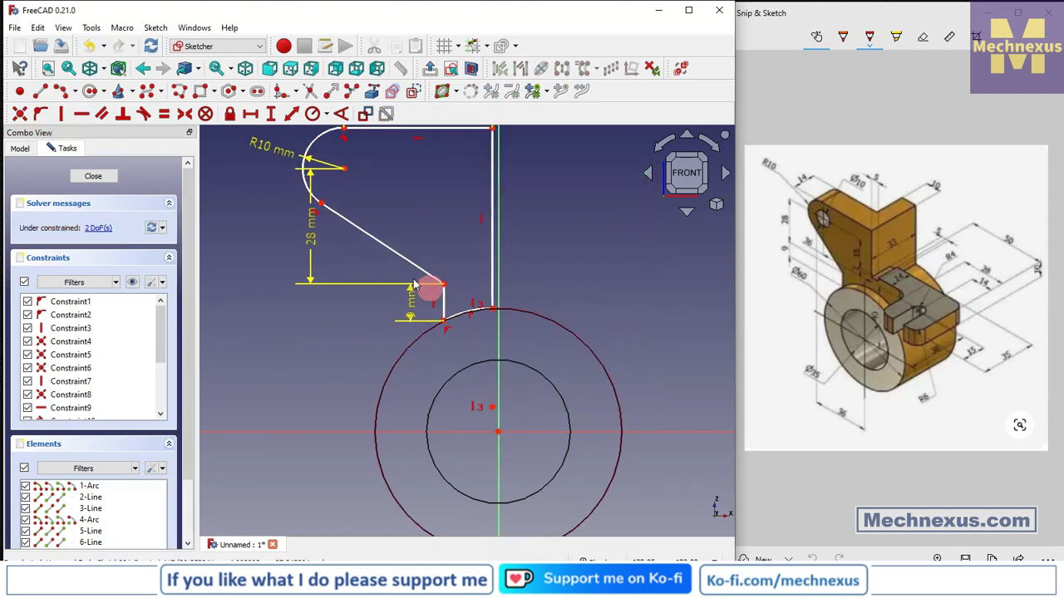
pyautogui.scroll(-5, 449, 382)
pyautogui.scroll(3, 472, 407)
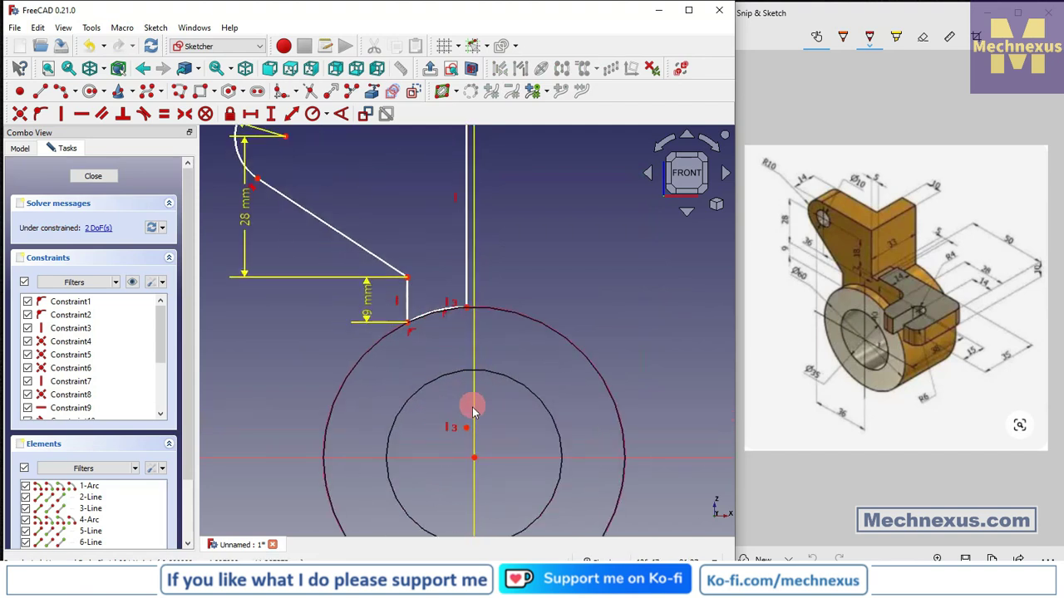
pyautogui.click(467, 428)
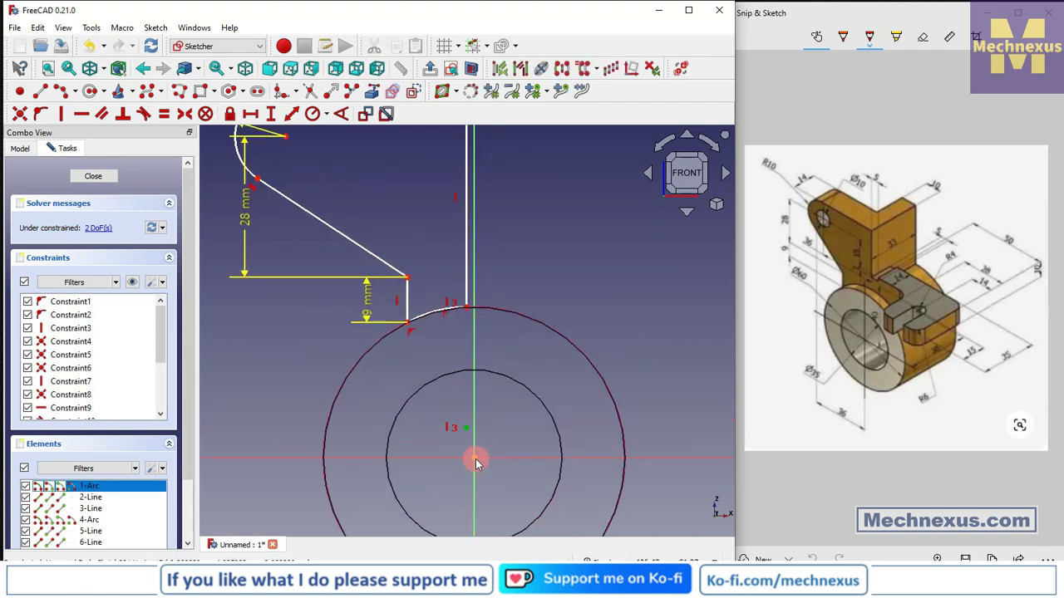
pyautogui.click(23, 116)
pyautogui.click(536, 413)
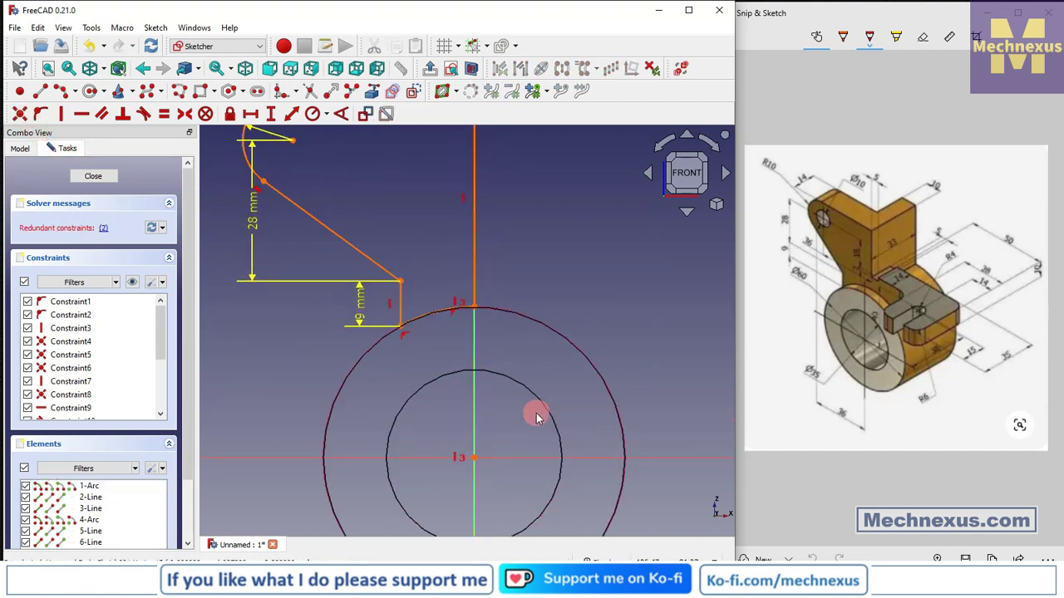
# Select the redundant constraints reported by the solver and delete them.
pyautogui.click(106, 227)
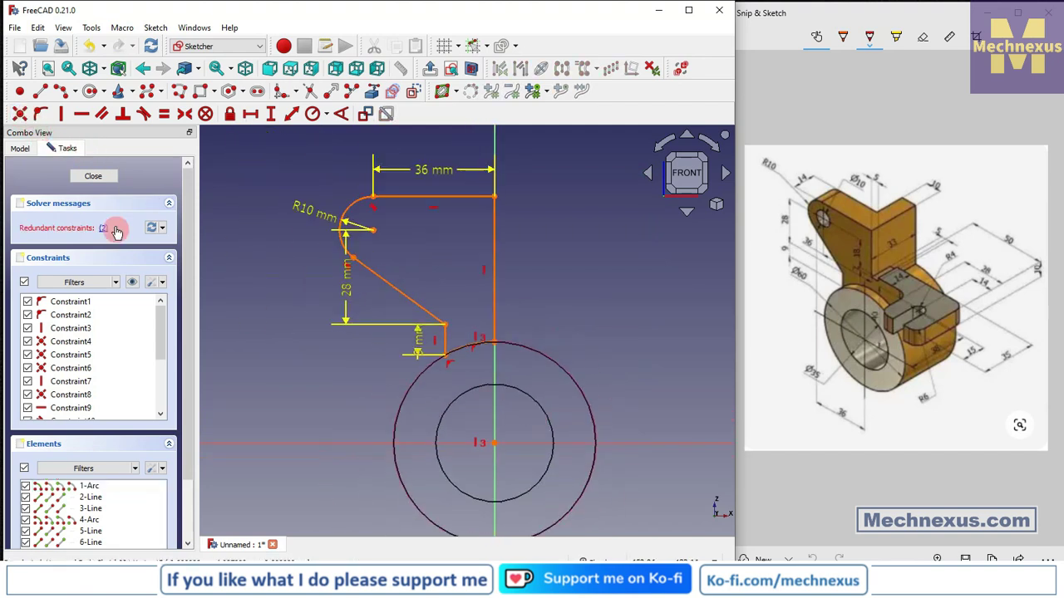
pyautogui.rightClick(80, 320)
pyautogui.click(128, 456)
# Dimension 58 mm vertically from the origin to the rounded arc's centre, and place the dimension clear of the profile on the other side.
pyautogui.moveTo(479, 403)
pyautogui.mouseDown(button='middle')
pyautogui.moveTo(467, 294)
pyautogui.moveTo(567, 360)
pyautogui.mouseUp(button='middle')
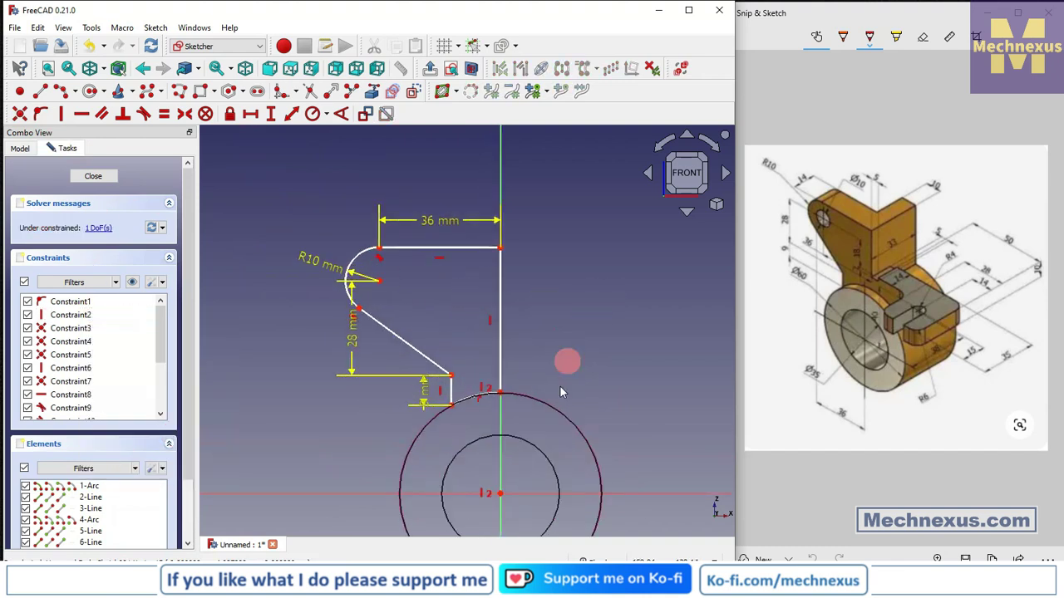
pyautogui.click(498, 495)
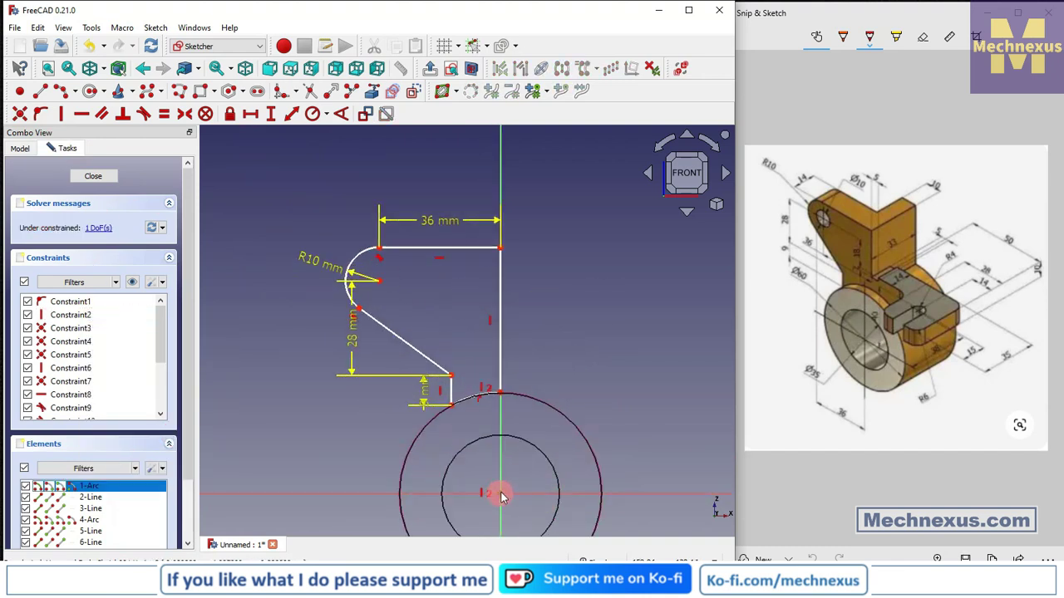
pyautogui.click(380, 285)
pyautogui.click(271, 114)
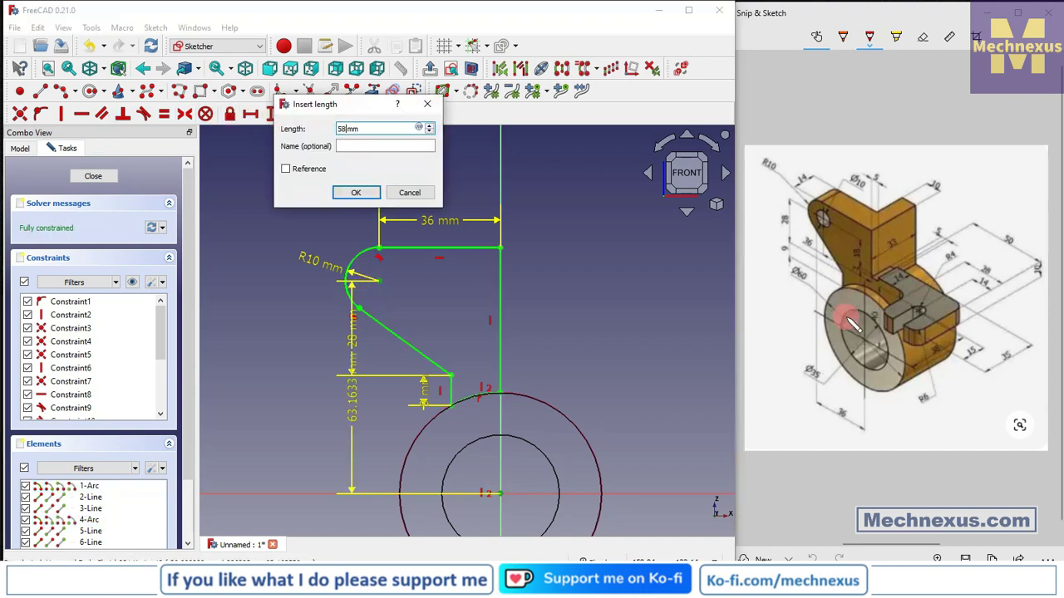
pyautogui.write('58')
pyautogui.press('Return')
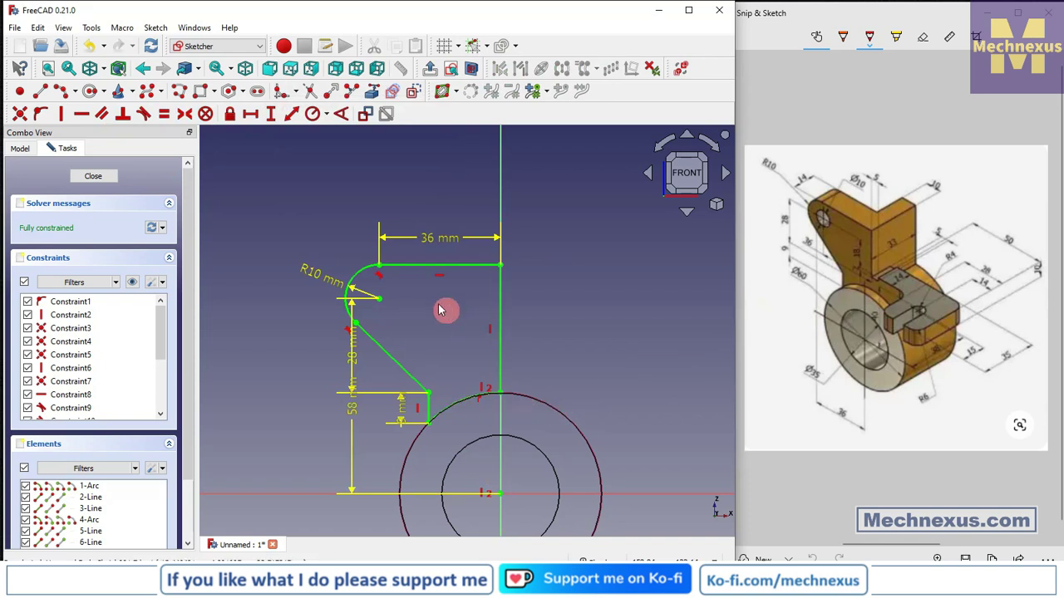
pyautogui.moveTo(356, 410)
pyautogui.mouseDown()
pyautogui.moveTo(477, 387)
pyautogui.moveTo(613, 391)
pyautogui.mouseUp()
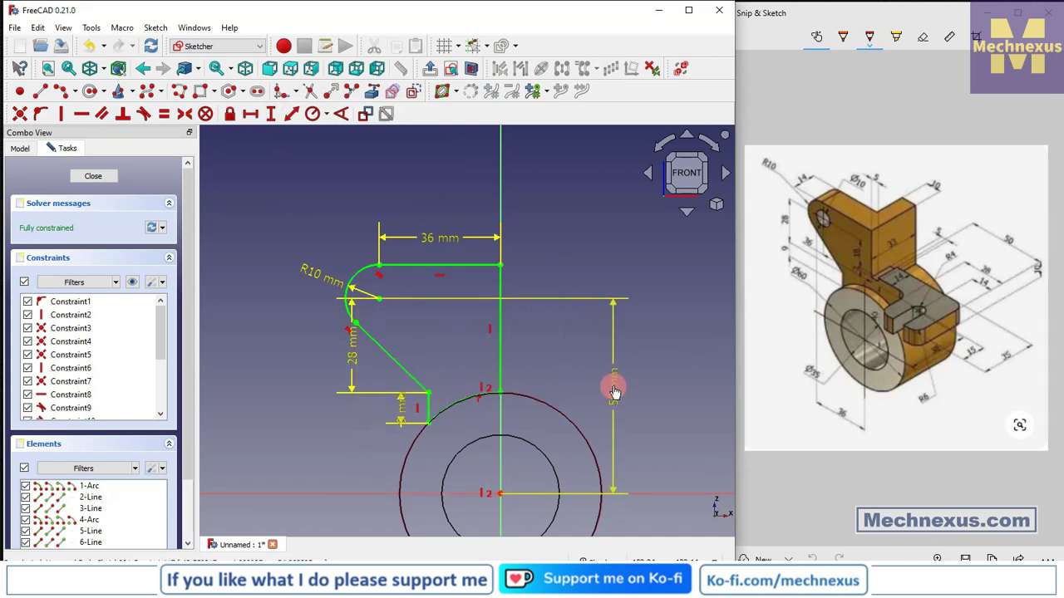
# Close the lug sketch and pad it 33 mm in the reversed direction.
pyautogui.click(93, 175)
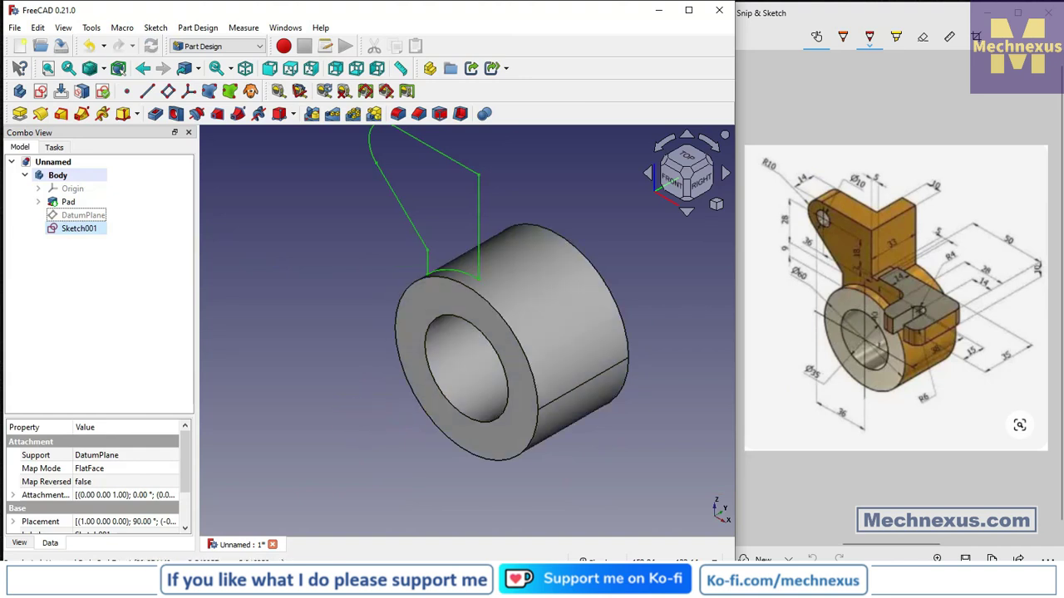
pyautogui.hotkey('alt', 'Tab')
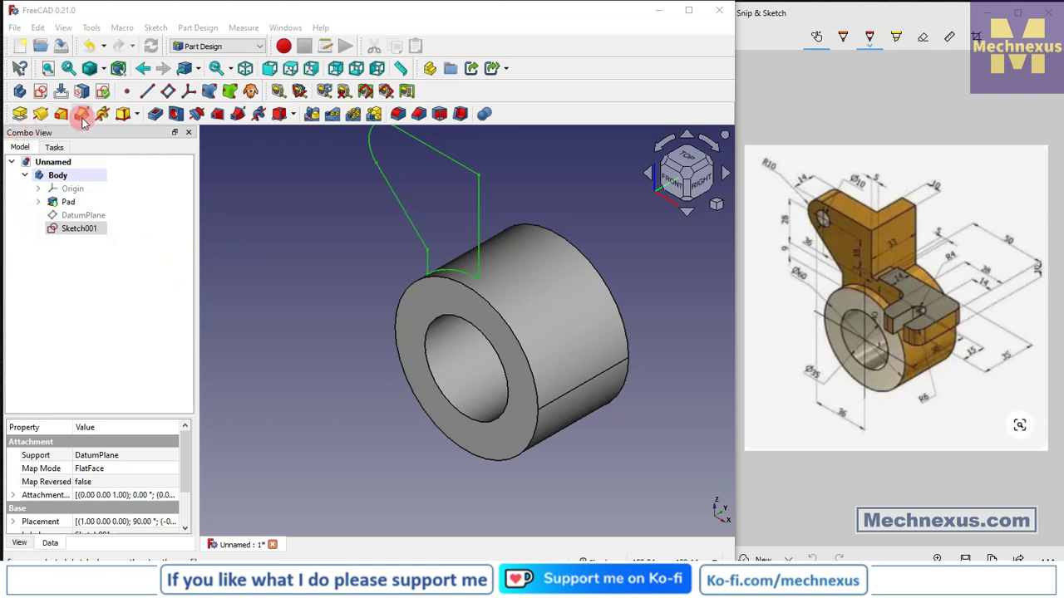
pyautogui.click(20, 115)
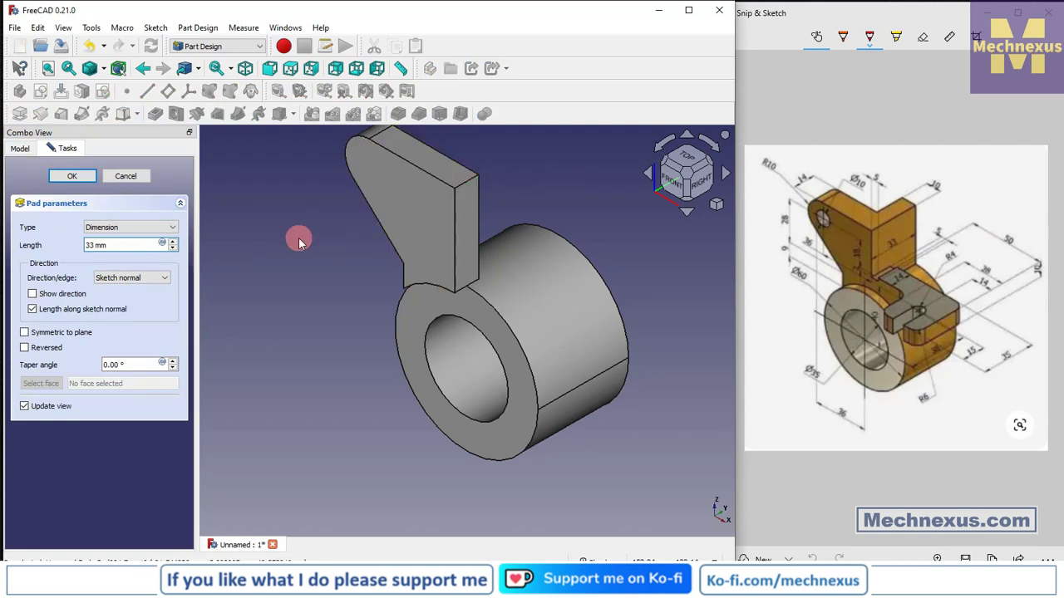
pyautogui.click(25, 350)
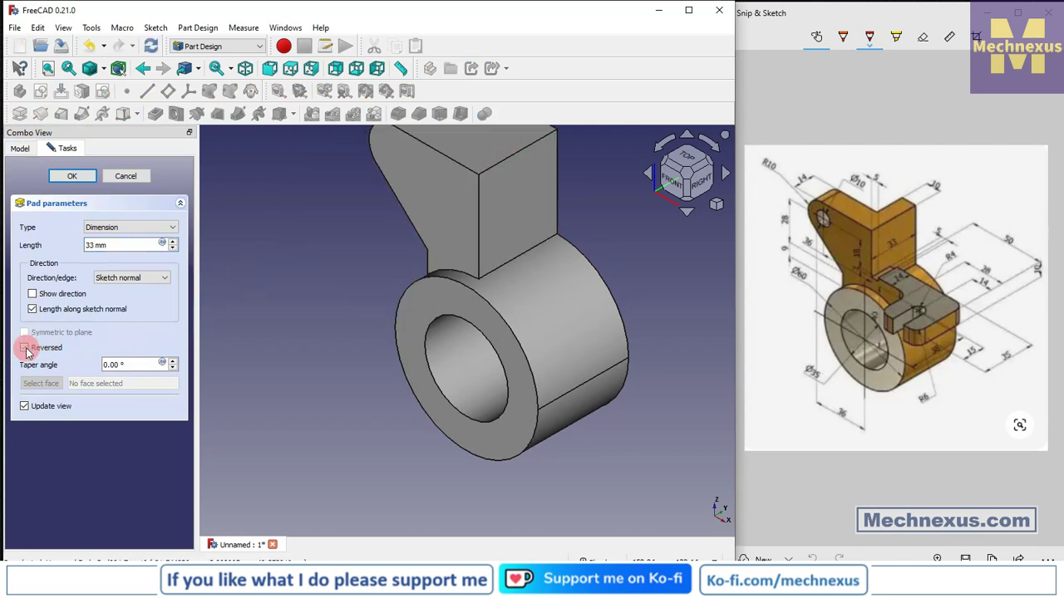
pyautogui.click(71, 175)
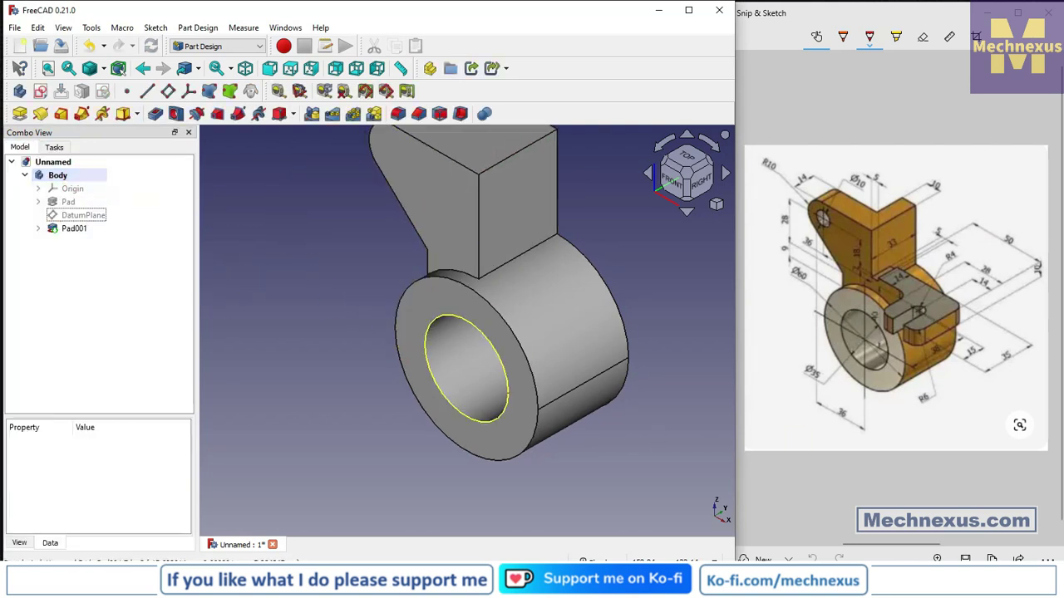
# Start a sketch on the top face of the upright lug and orient the view to the model.
pyautogui.scroll(-3, 492, 347)
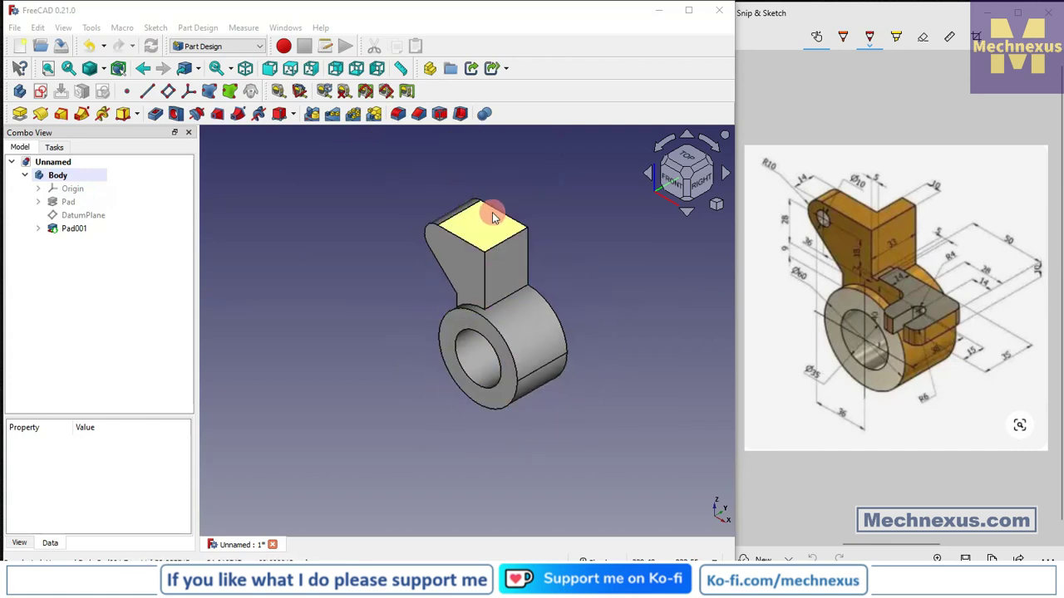
pyautogui.click(491, 225)
pyautogui.click(40, 90)
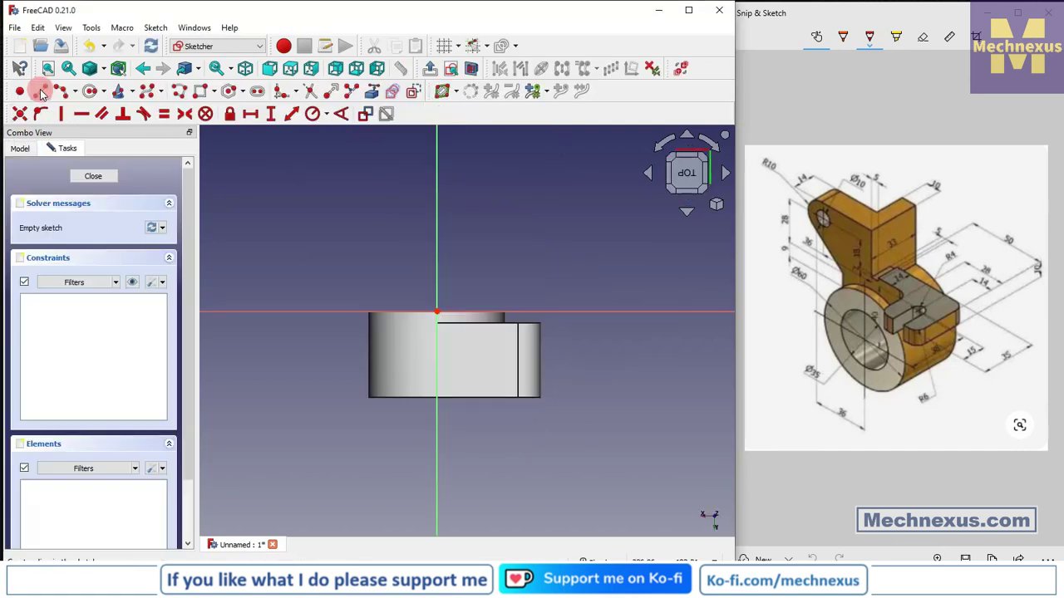
pyautogui.click(720, 205)
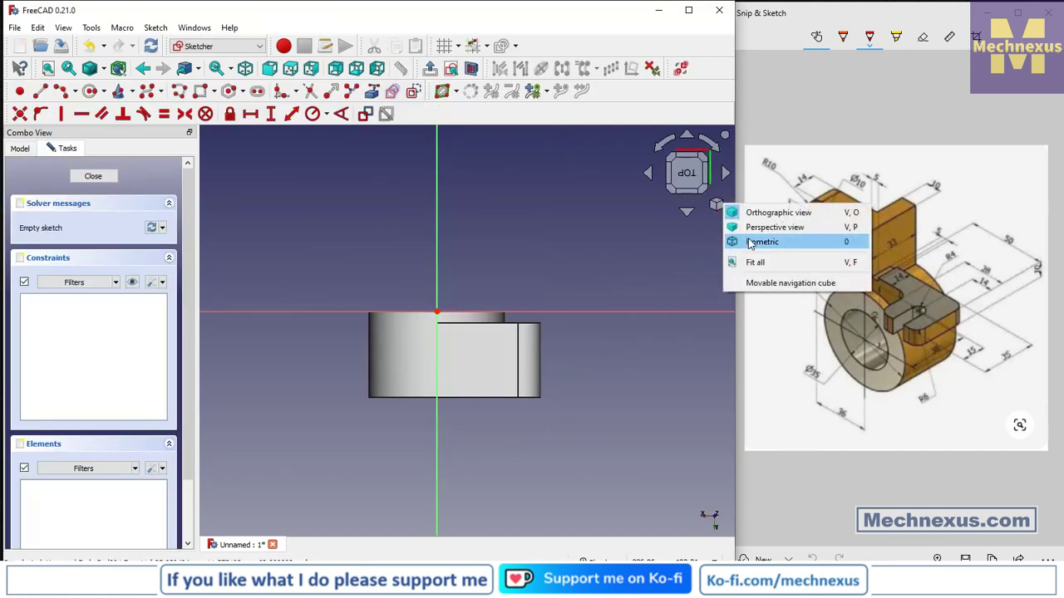
pyautogui.click(753, 240)
pyautogui.click(689, 172)
pyautogui.moveTo(406, 304)
pyautogui.mouseDown()
pyautogui.moveTo(451, 285)
pyautogui.moveTo(416, 297)
pyautogui.mouseUp()
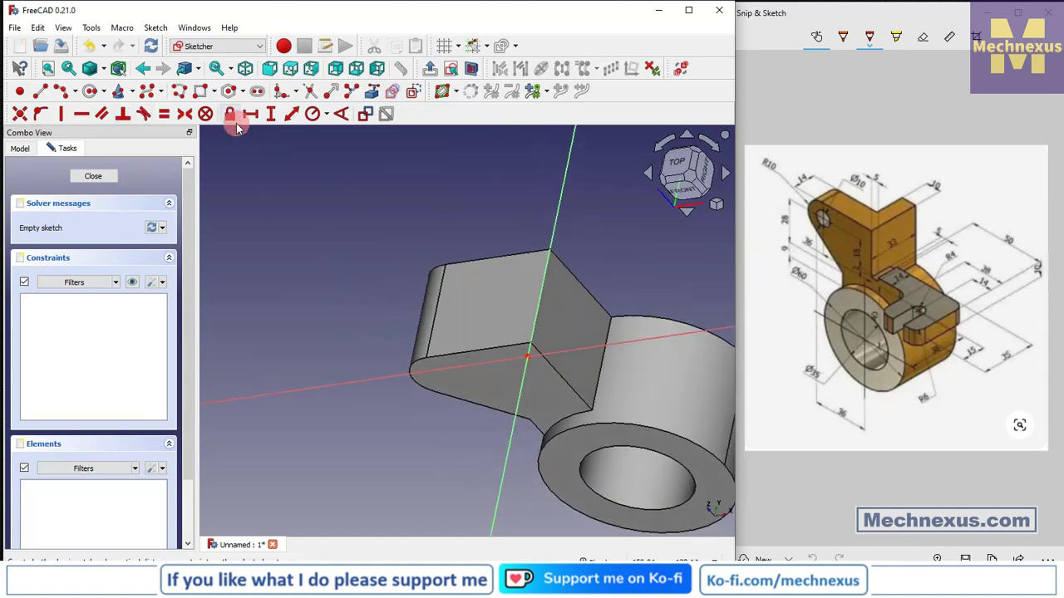
# Draw a rectangle over the lug's top face, extending beyond its outer edges, and look at the sketch from the top.
pyautogui.click(200, 91)
pyautogui.click(334, 216)
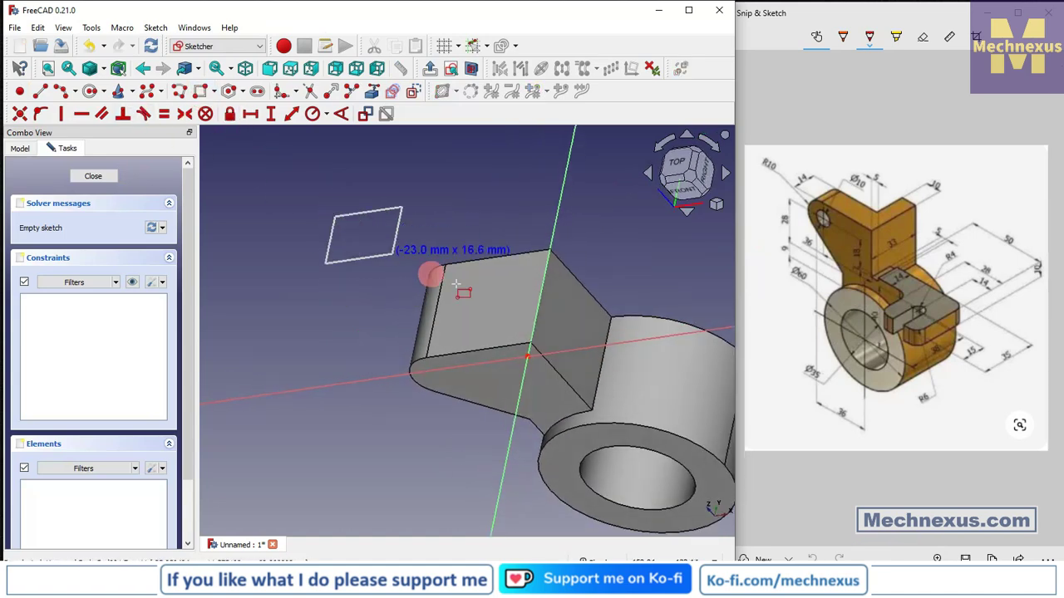
pyautogui.click(509, 299)
pyautogui.click(677, 166)
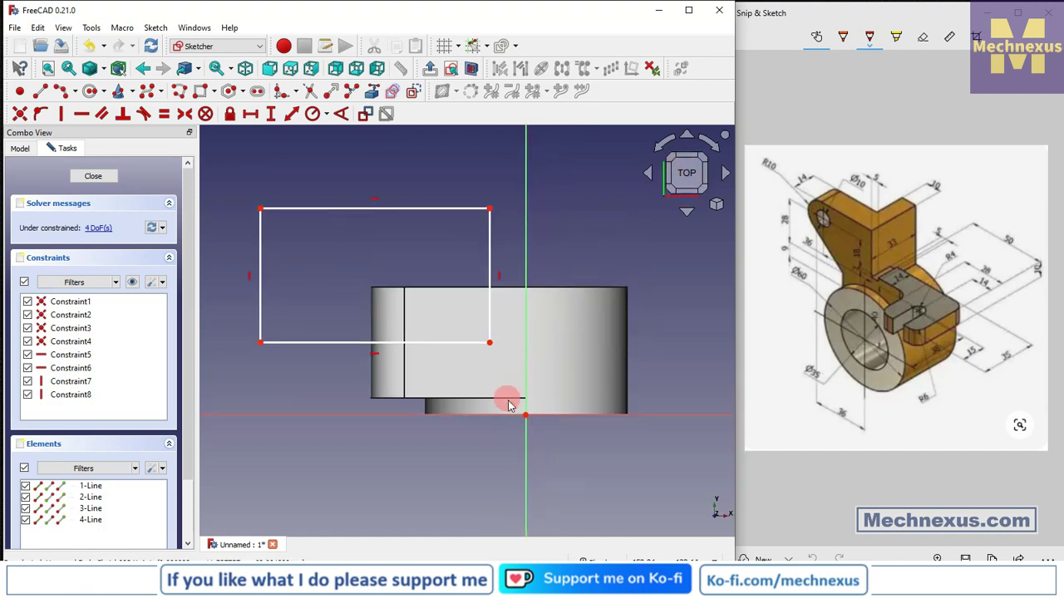
# Dimension the rectangle's near corners 10 mm horizontally and 14 mm vertically from the sketch origin.
pyautogui.click(490, 208)
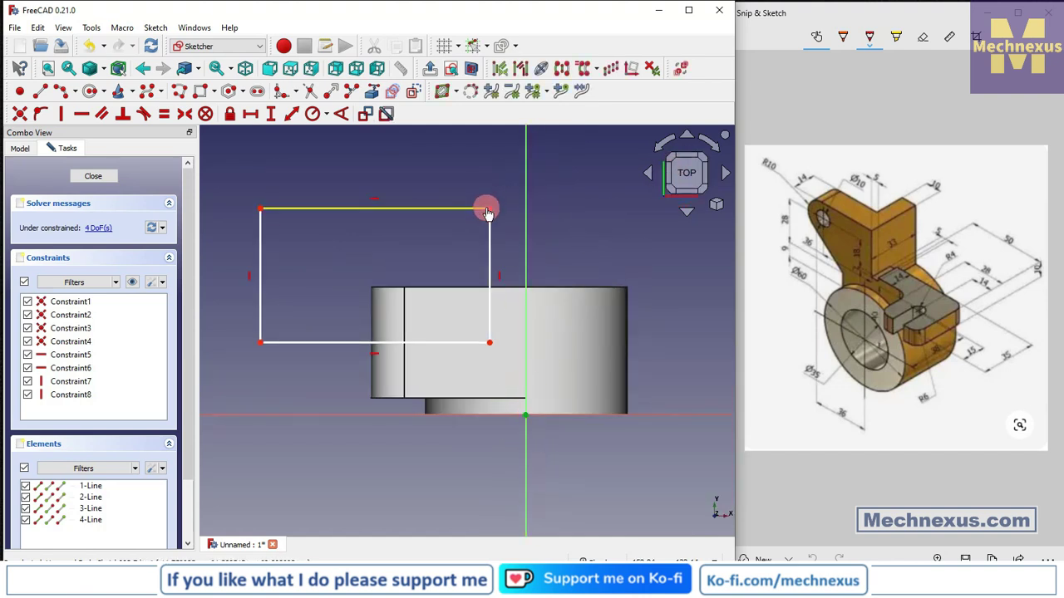
pyautogui.click(249, 114)
pyautogui.write('10')
pyautogui.press('Return')
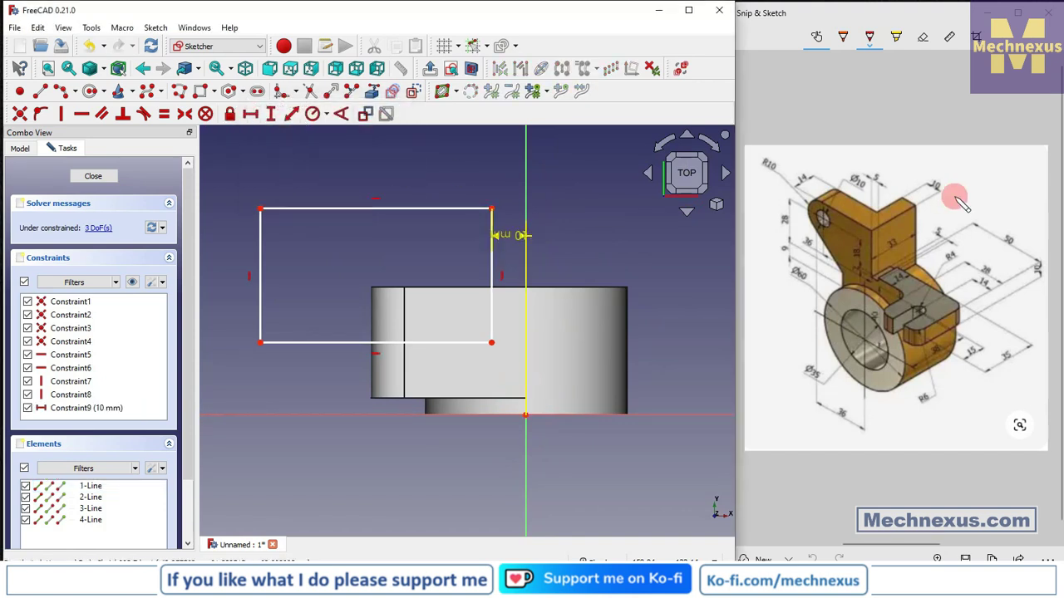
pyautogui.click(272, 115)
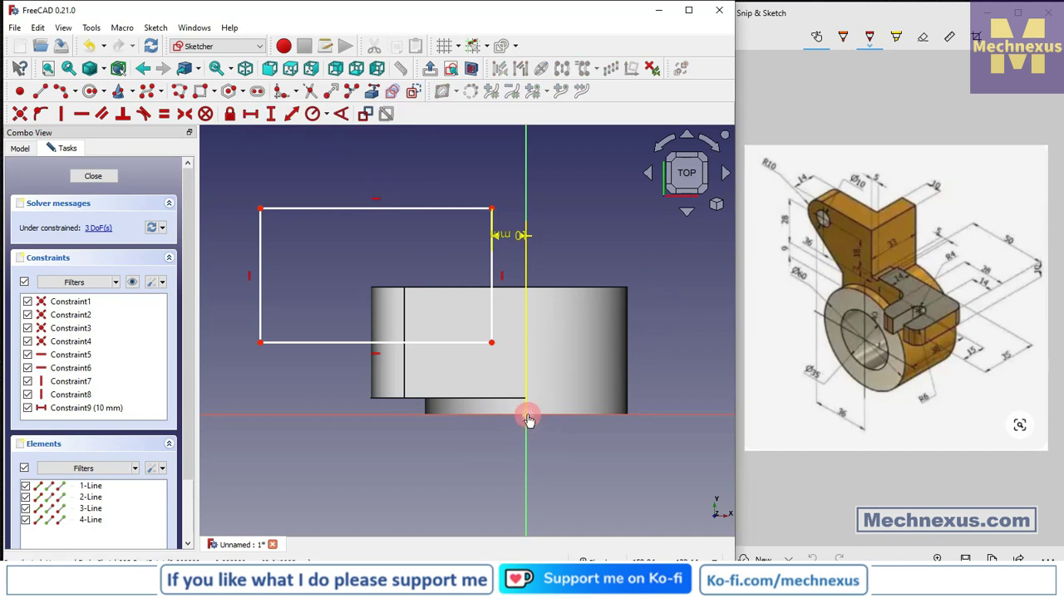
pyautogui.click(526, 414)
pyautogui.click(493, 344)
pyautogui.click(492, 344)
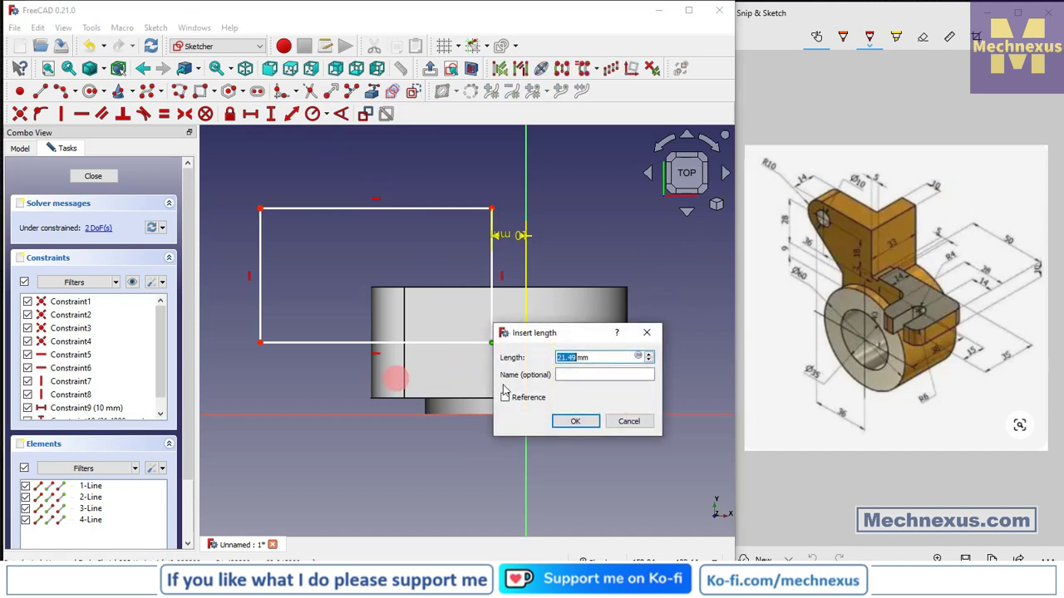
pyautogui.write('14')
pyautogui.press('Return')
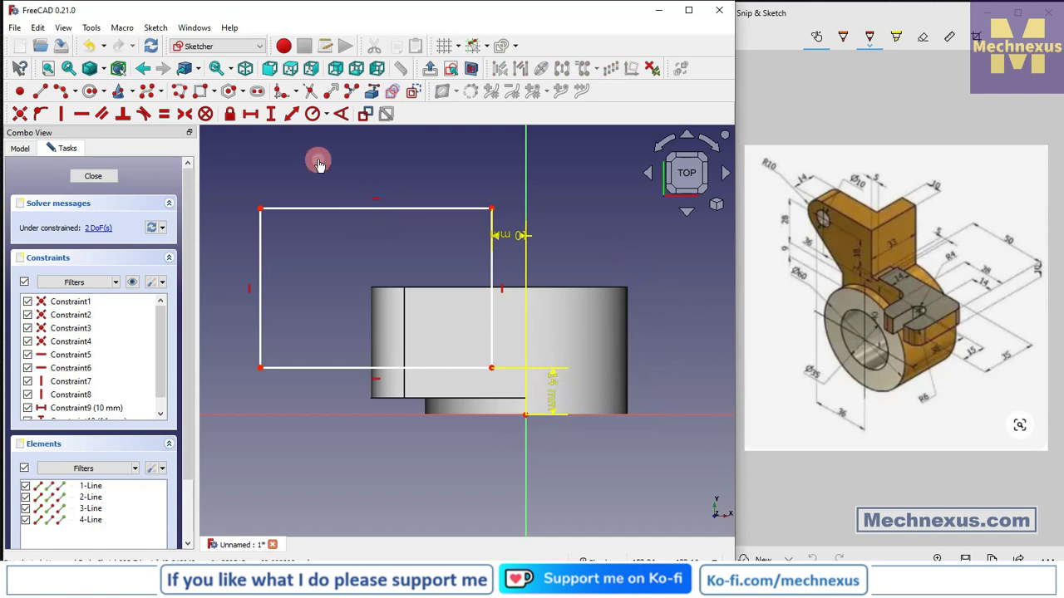
# Dimension the rectangle 40 mm wide and 30 mm high.
pyautogui.click(250, 114)
pyautogui.click(311, 209)
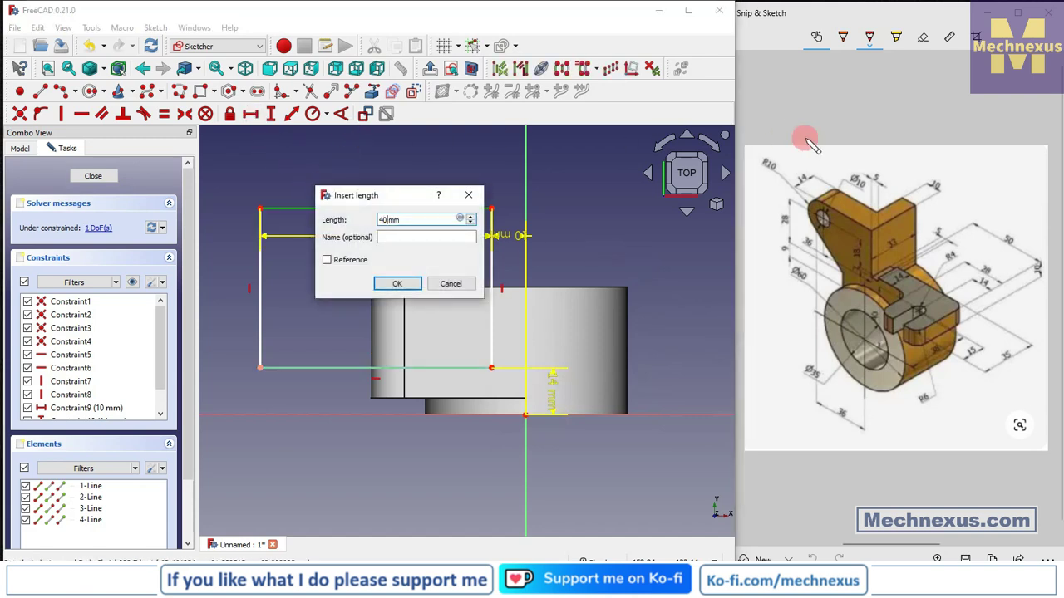
pyautogui.write('40')
pyautogui.press('Return')
pyautogui.click(272, 115)
pyautogui.click(357, 283)
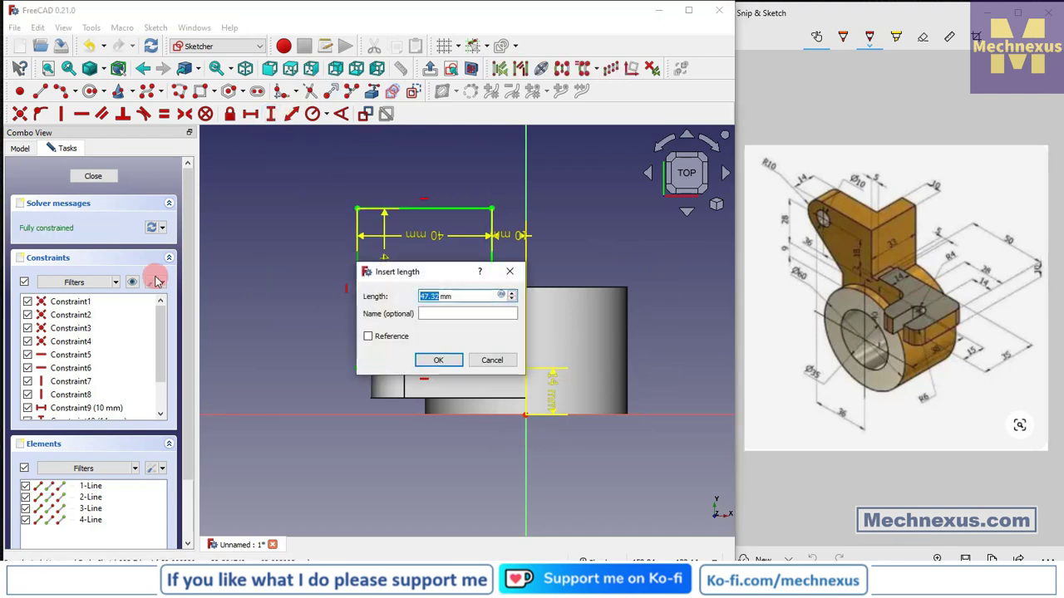
pyautogui.write('30')
pyautogui.press('Return')
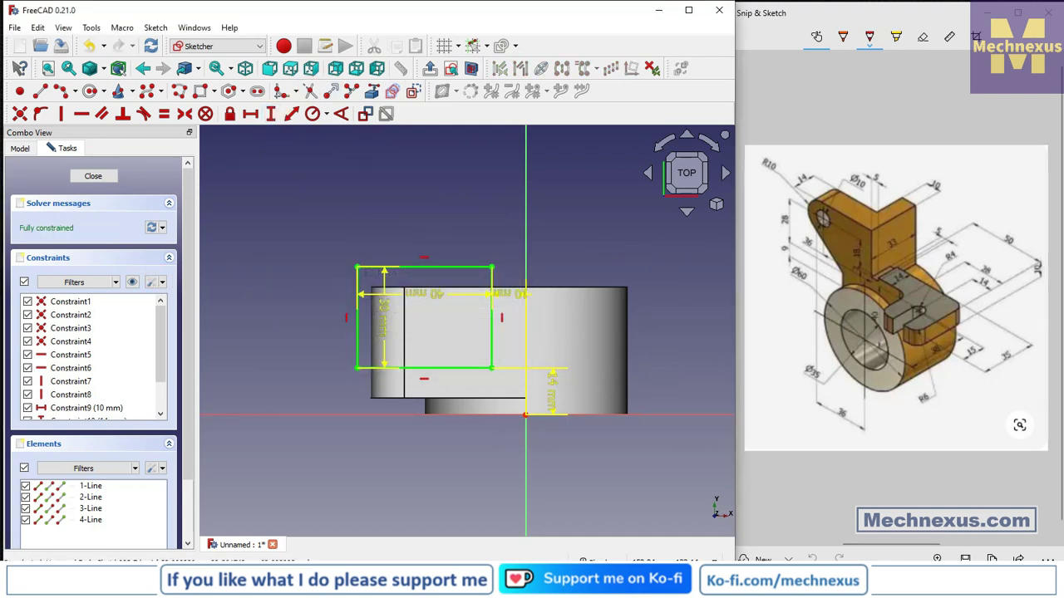
# Close the rectangle sketch and pocket it through the lug with type Up to face, ending at the hub's outer cylindrical face.
pyautogui.click(92, 177)
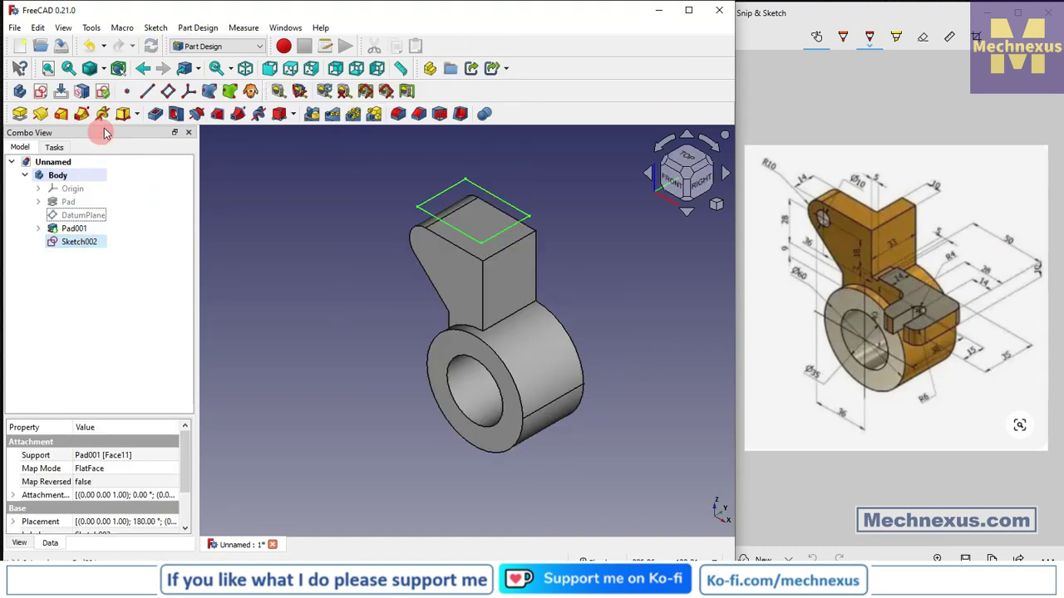
pyautogui.click(155, 116)
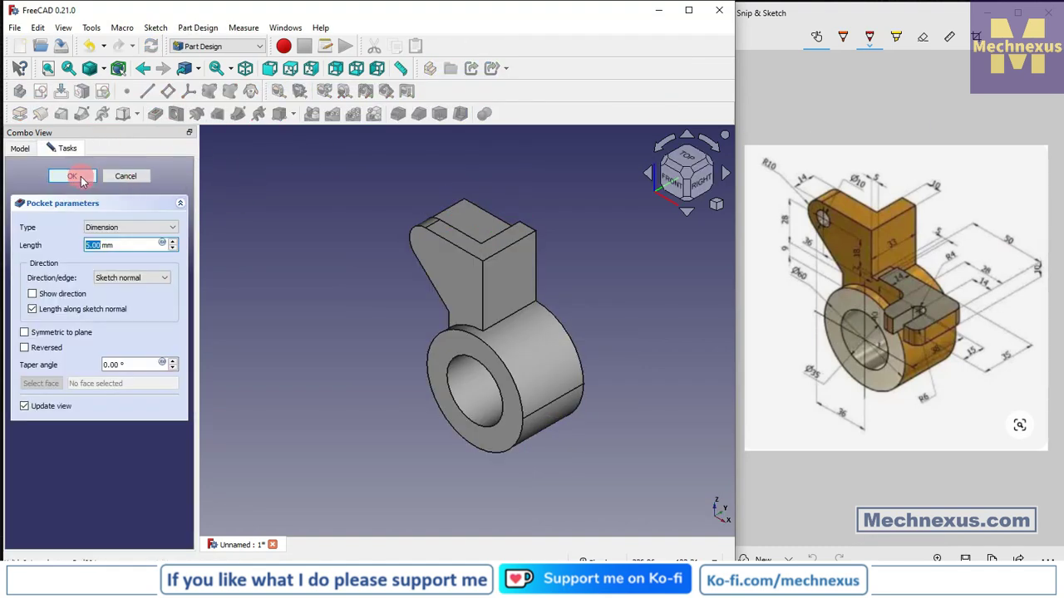
pyautogui.click(166, 227)
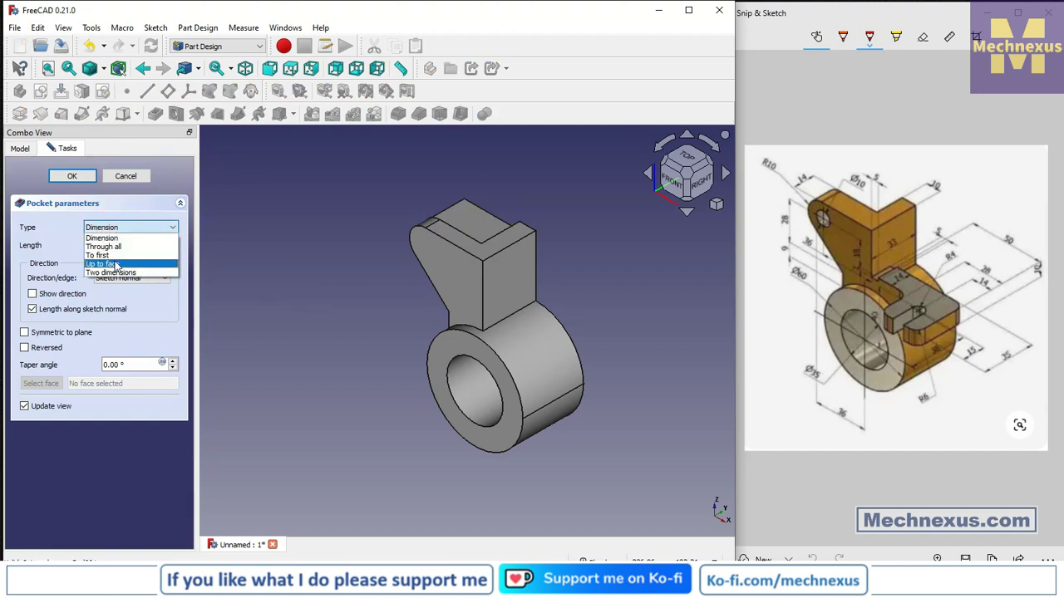
pyautogui.click(117, 264)
pyautogui.click(540, 336)
pyautogui.moveTo(416, 321); pyautogui.dragTo(380, 393, button='middle')
pyautogui.click(83, 177)
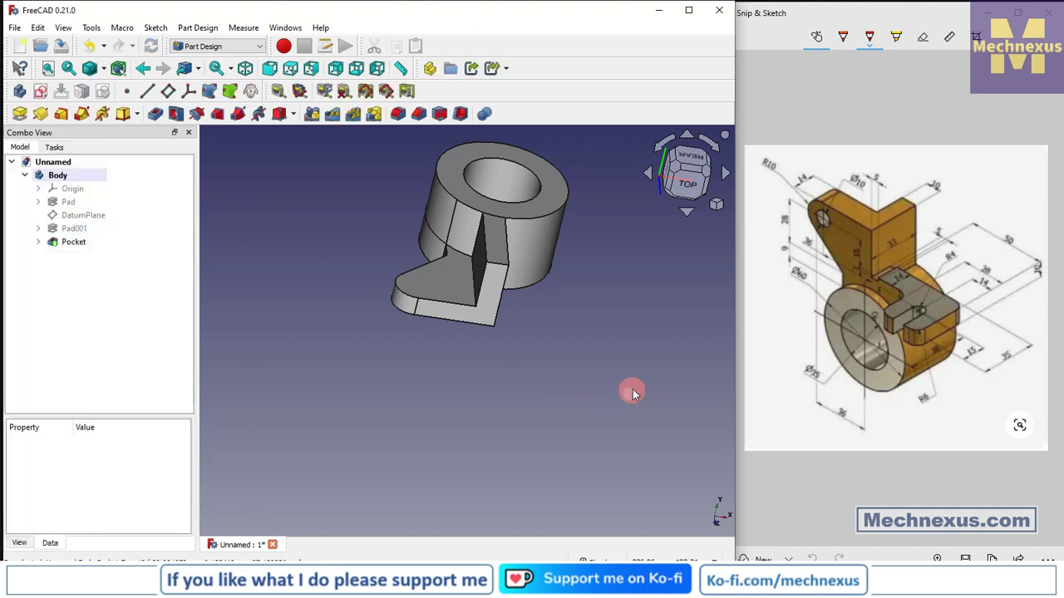
# Create a datum plane attached to the lug's L-shaped top face with a z-direction offset of -28 mm.
pyautogui.press('0')
pyautogui.scroll(-2, 380, 335)
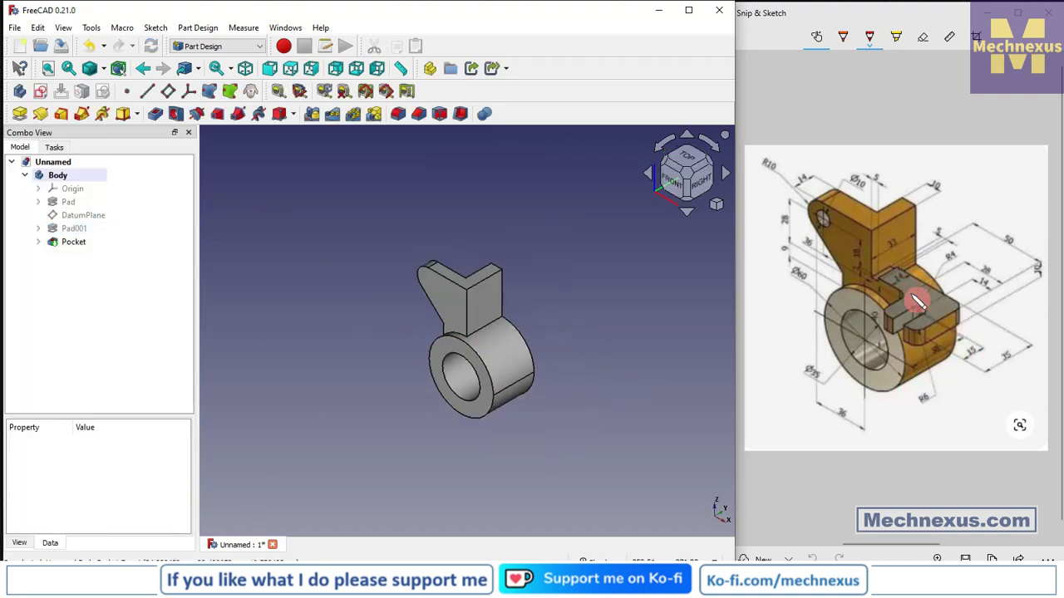
pyautogui.scroll(2, 475, 296)
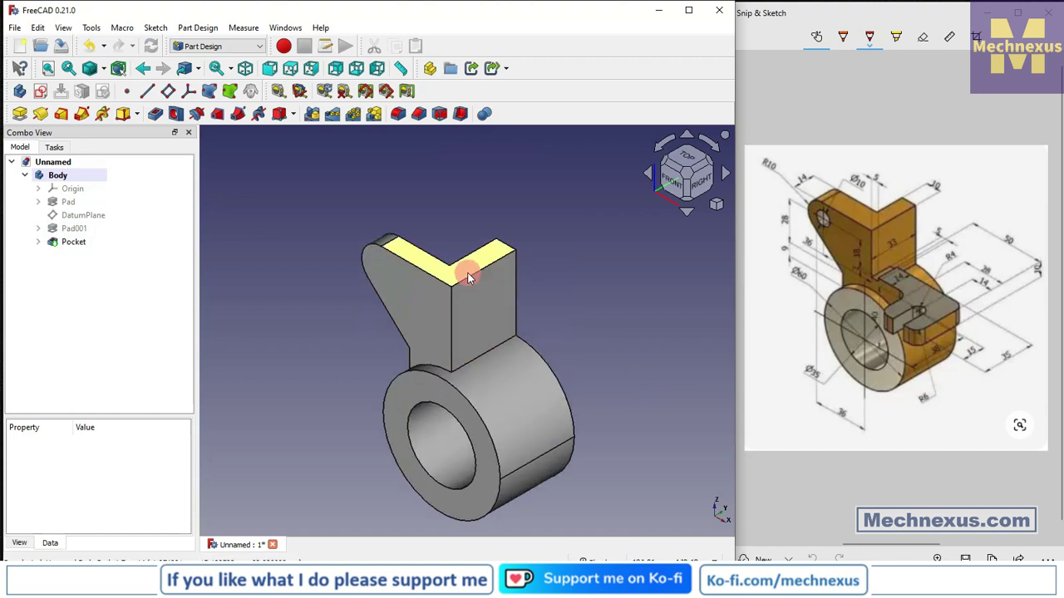
pyautogui.click(463, 267)
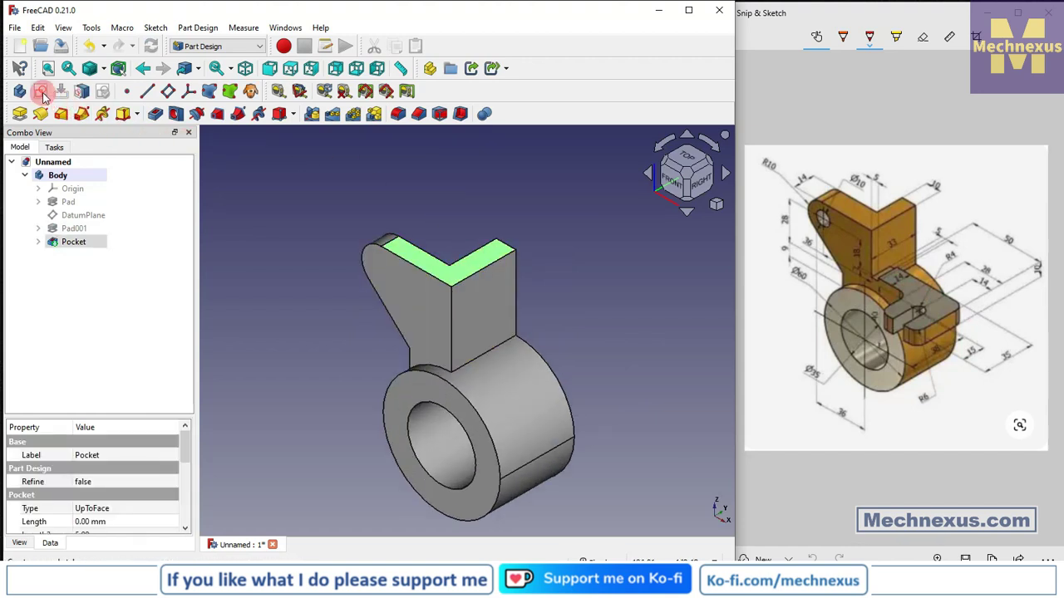
pyautogui.moveTo(125, 514); pyautogui.dragTo(83, 513)
pyautogui.write('-28')
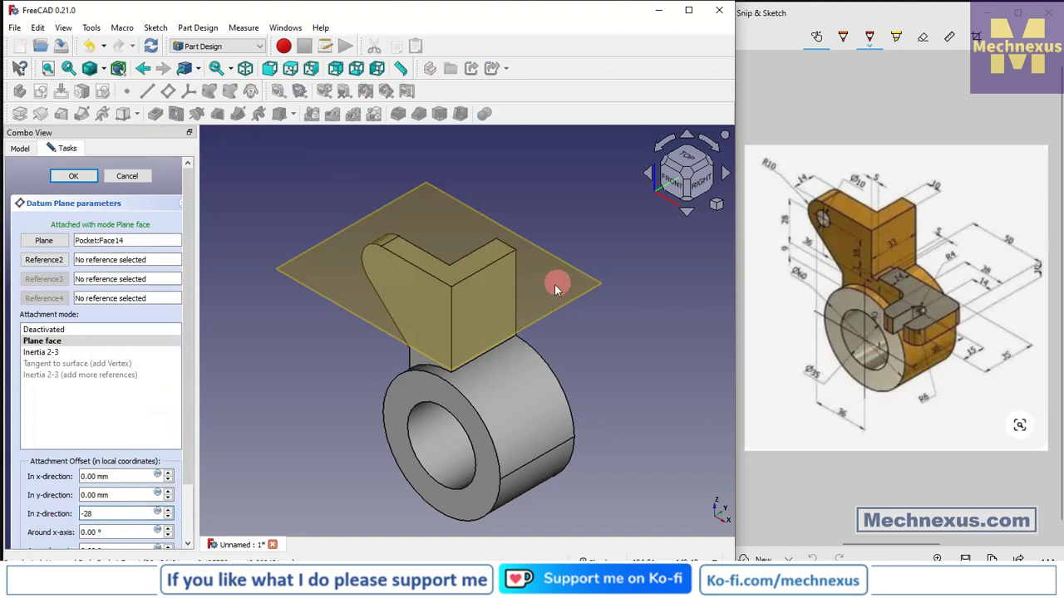
pyautogui.click(88, 178)
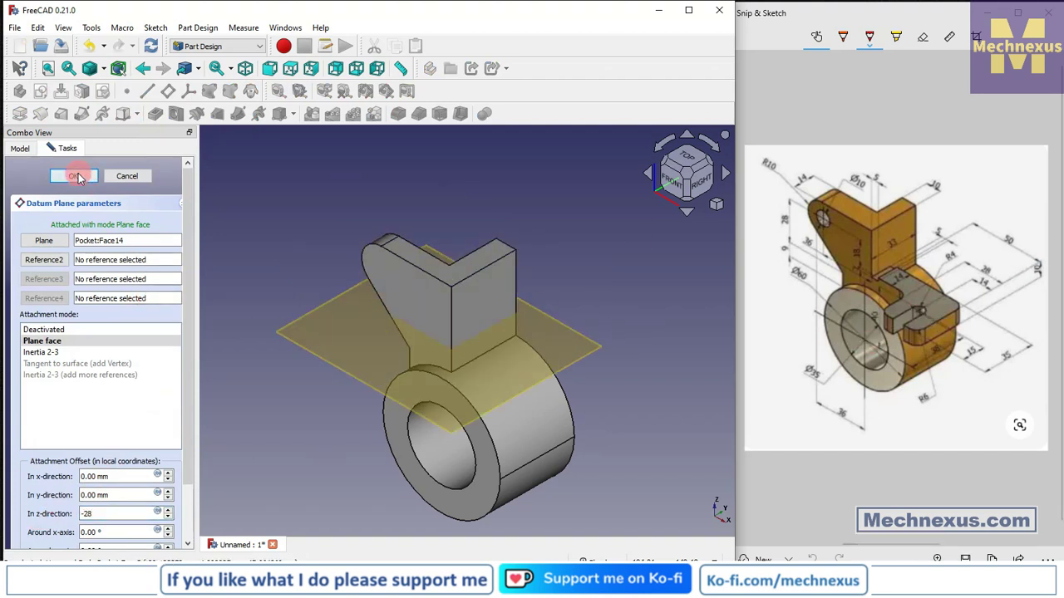
# Start a sketch on the new datum plane.
pyautogui.click(595, 343)
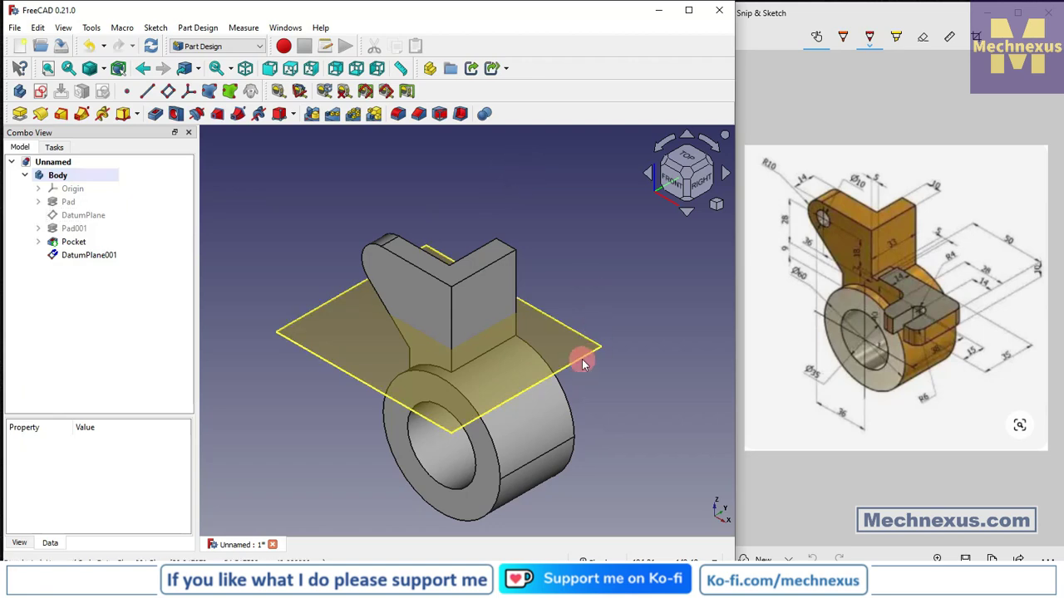
pyautogui.click(582, 359)
pyautogui.click(40, 93)
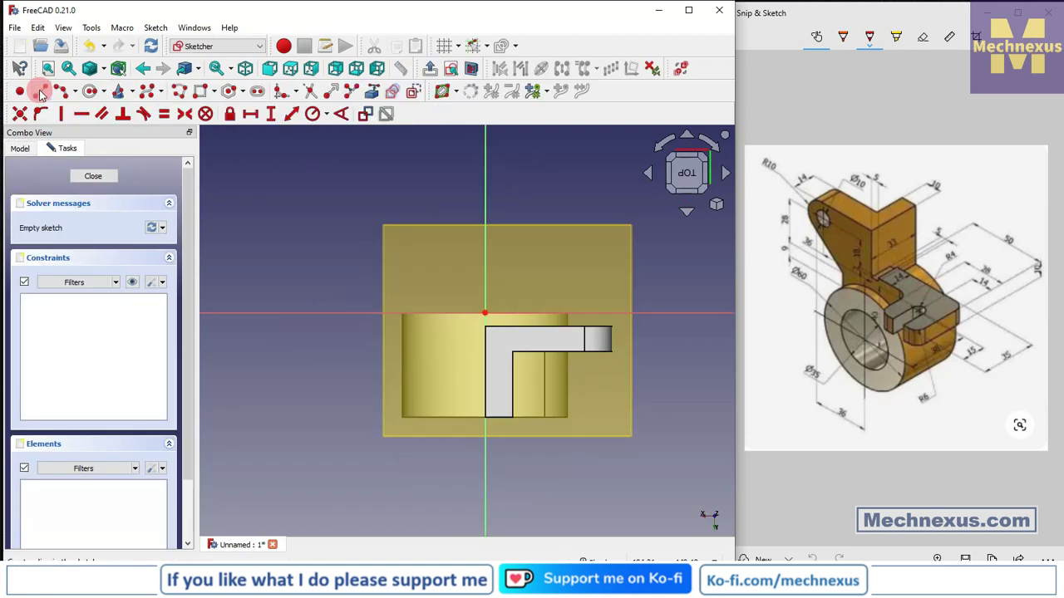
pyautogui.click(716, 205)
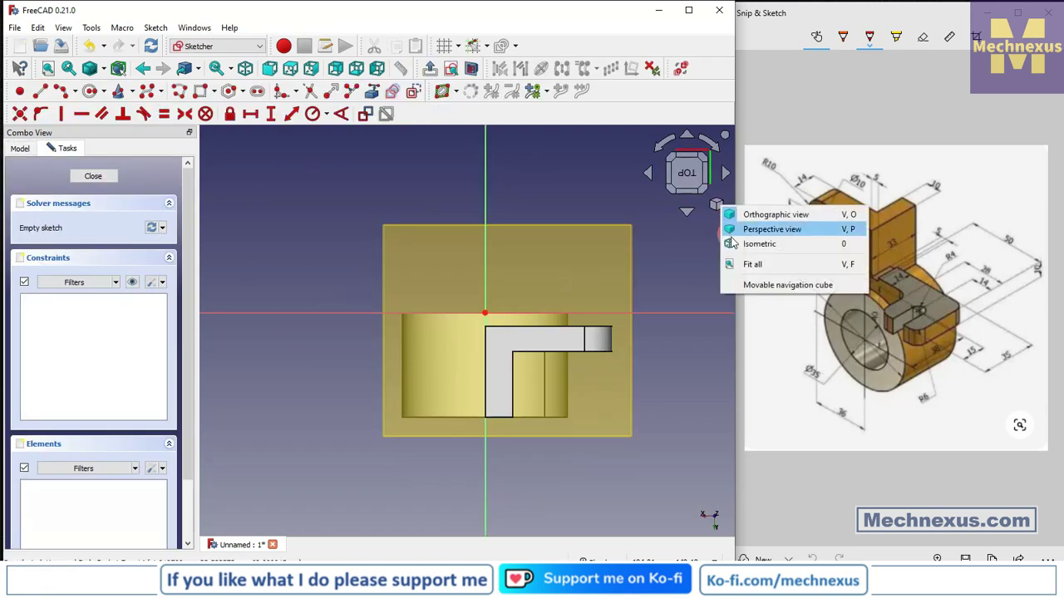
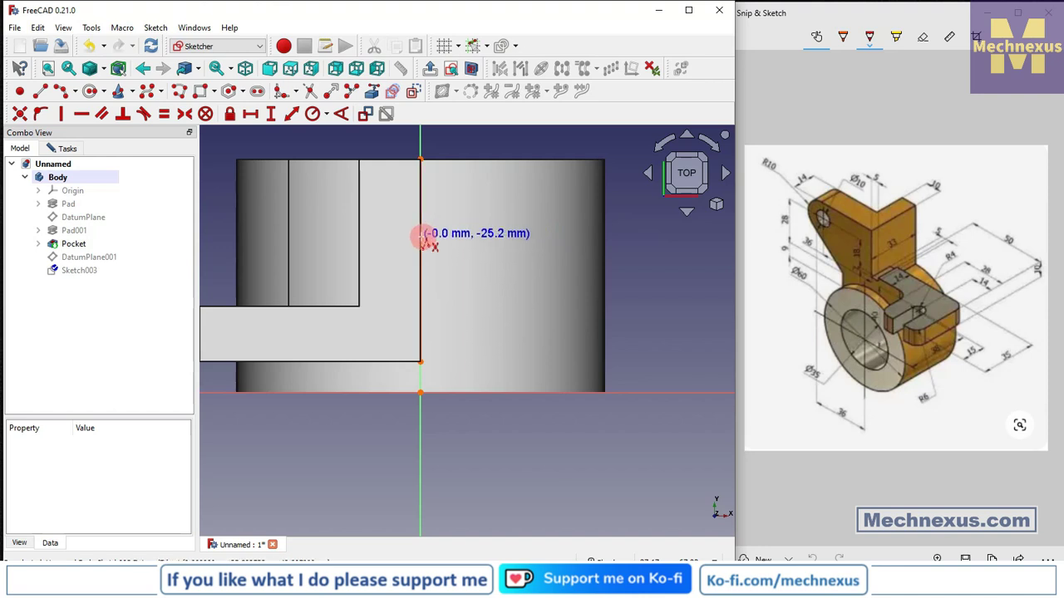
# Draw a closed stepped profile from the lug's outer corner across the hub, about 37 mm wide and 36 mm tall, using horizontal and vertical lines.
pyautogui.click(422, 238)
pyautogui.click(649, 238)
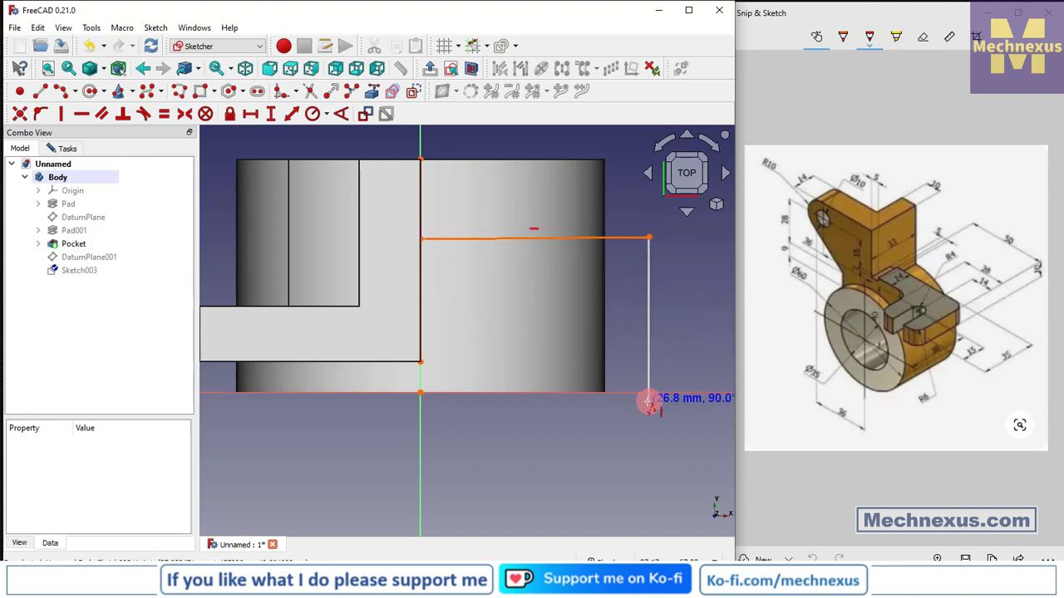
pyautogui.click(648, 458)
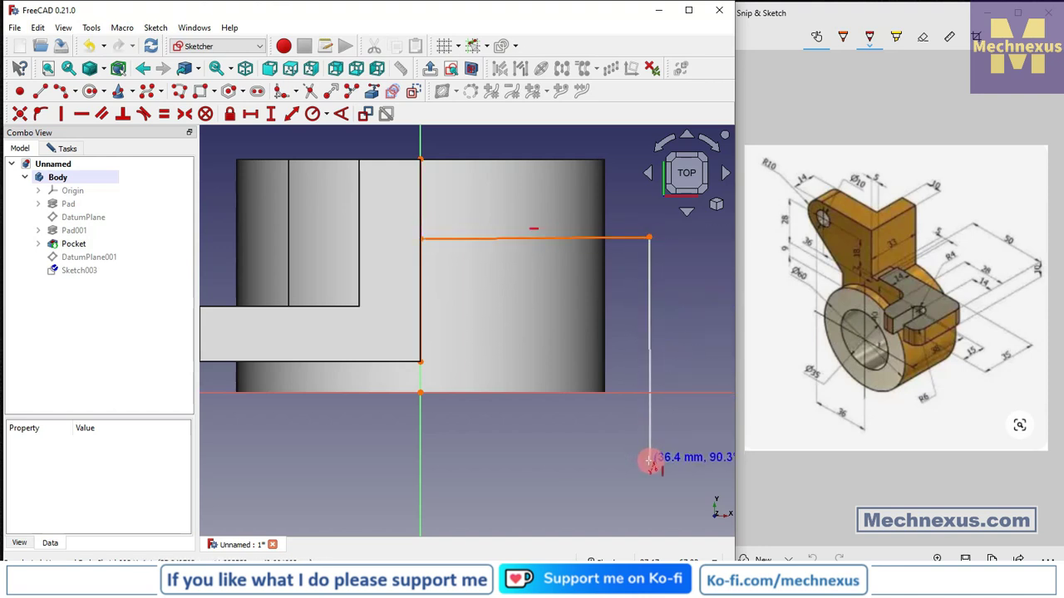
pyautogui.click(558, 459)
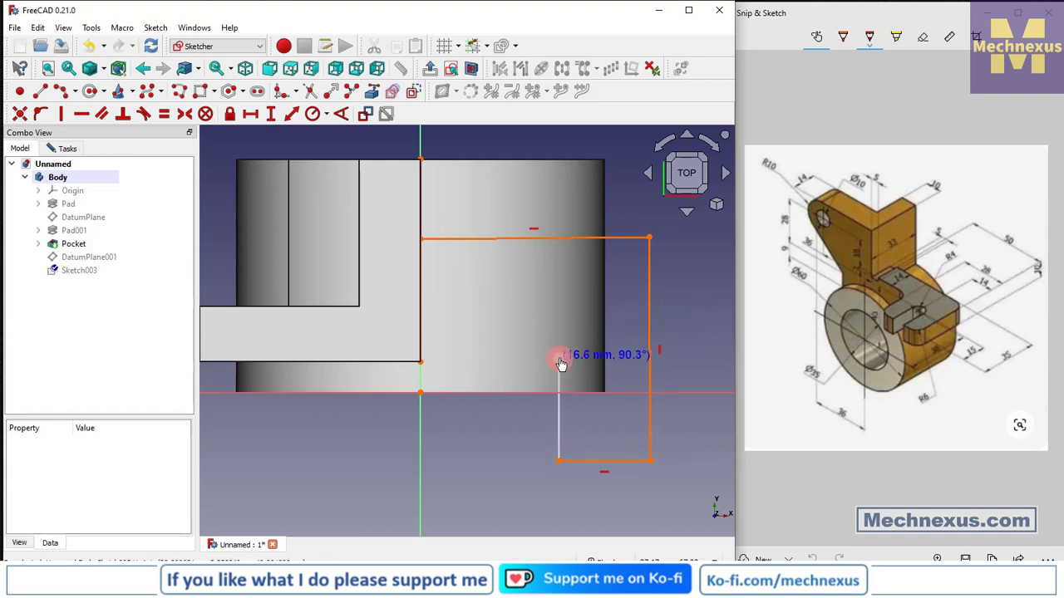
pyautogui.click(558, 359)
pyautogui.click(420, 364)
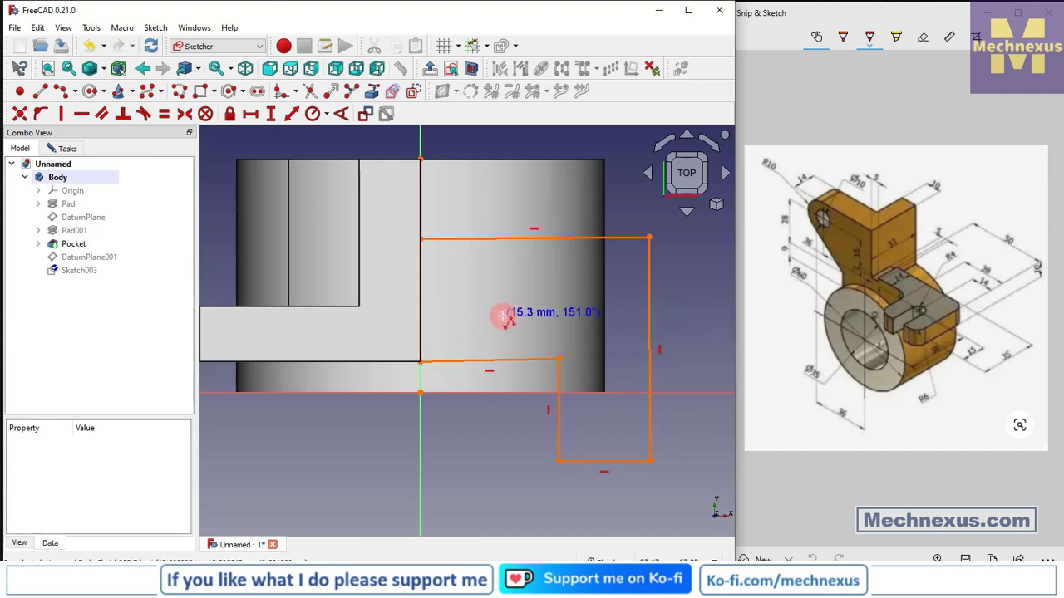
pyautogui.press('Escape')
pyautogui.scroll(-3, 444, 342)
# Delete the redundant vertical constraint from the stepped profile.
pyautogui.click(66, 148)
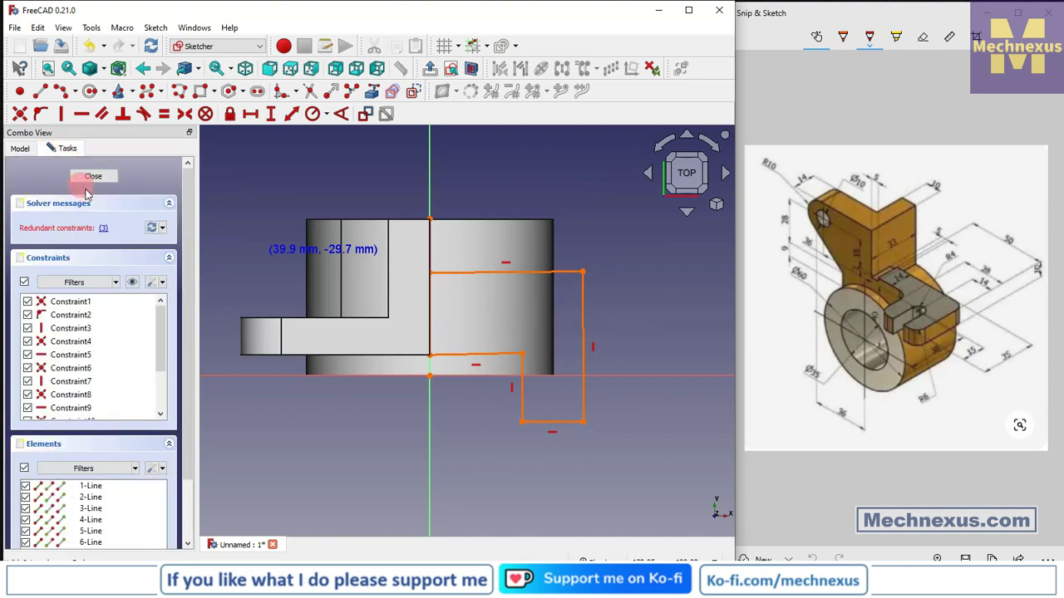
pyautogui.rightClick(91, 330)
pyautogui.click(147, 465)
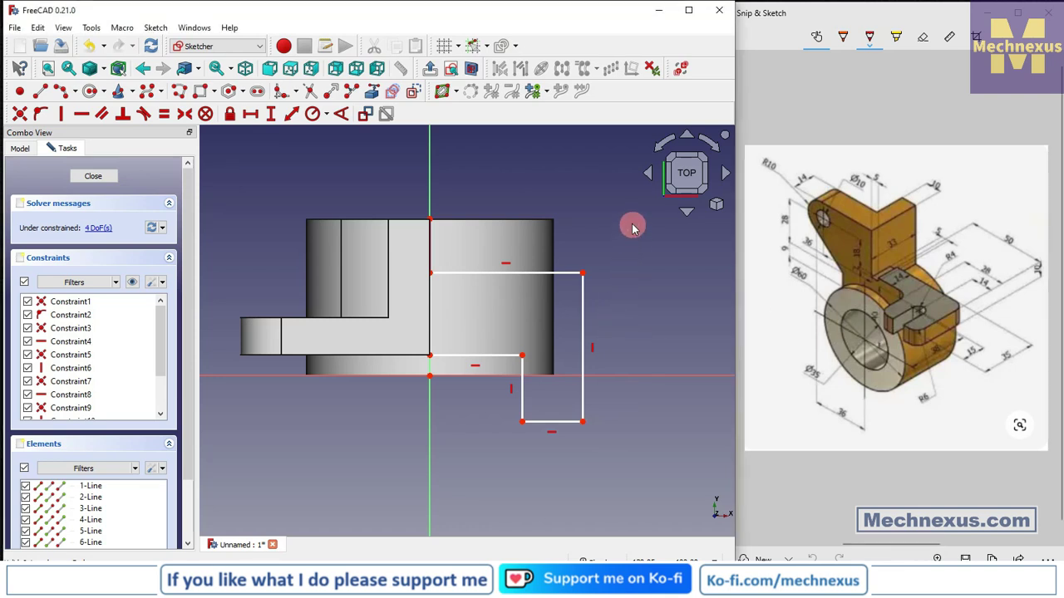
# Constrain the stepped profile's upper horizontal edge to 55 mm and its outer vertical edge to 35 mm, moving the 55 mm dimension clear of the profile.
pyautogui.click(506, 273)
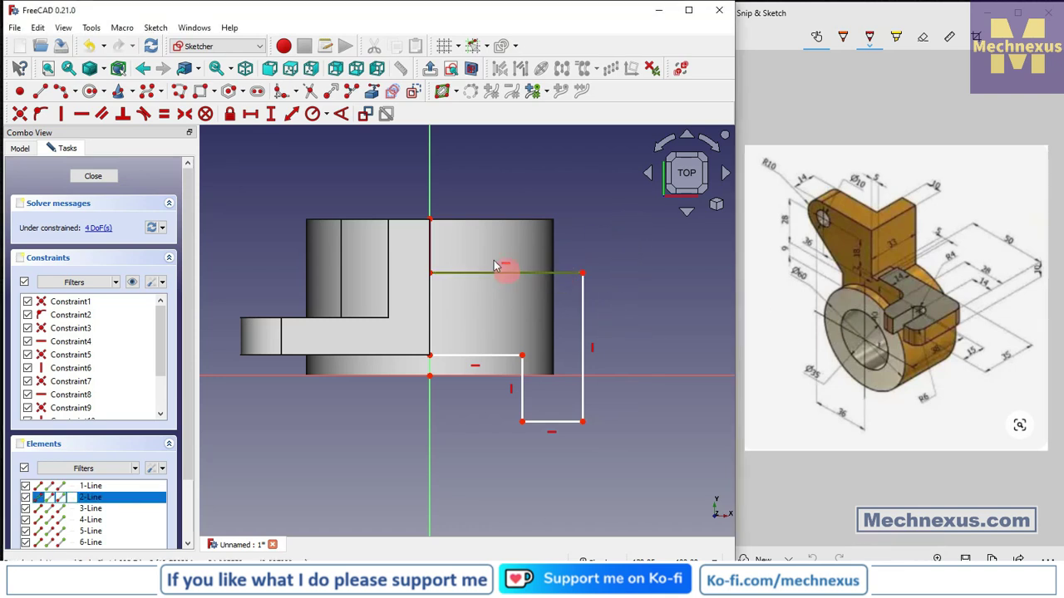
pyautogui.click(248, 117)
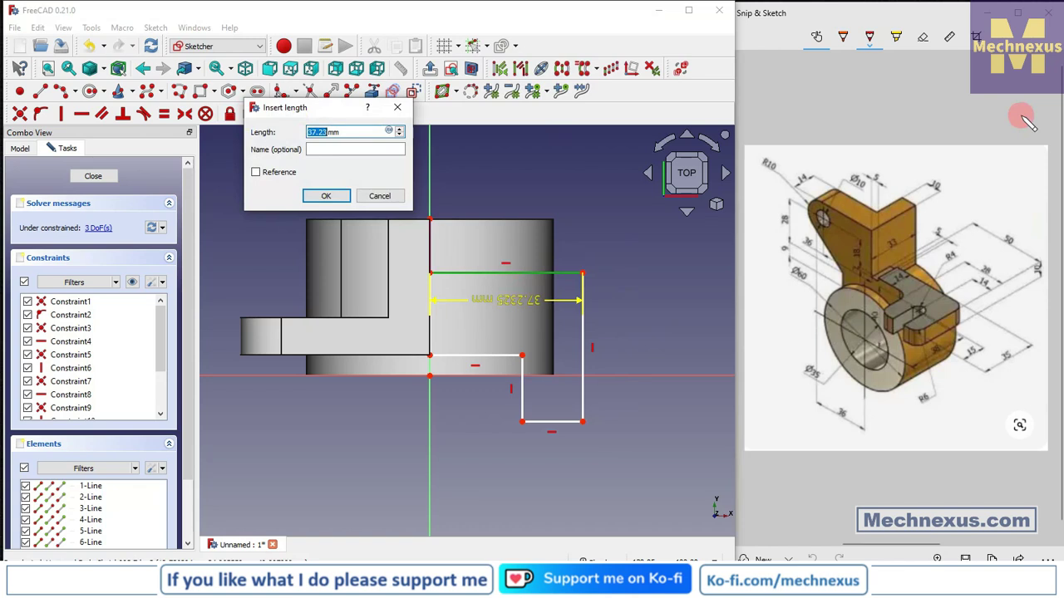
pyautogui.press('Return')
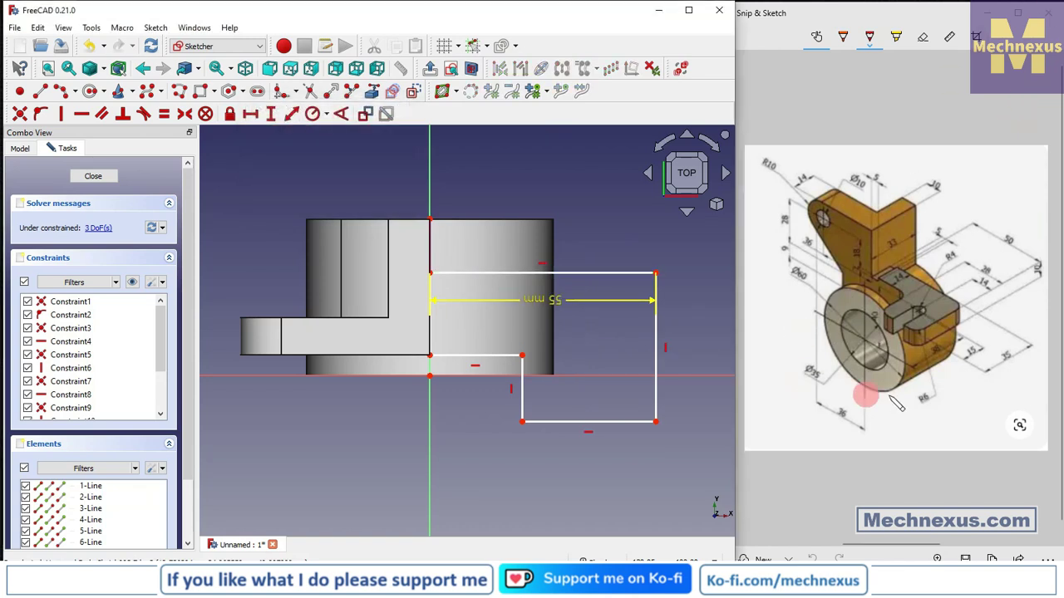
pyautogui.click(655, 347)
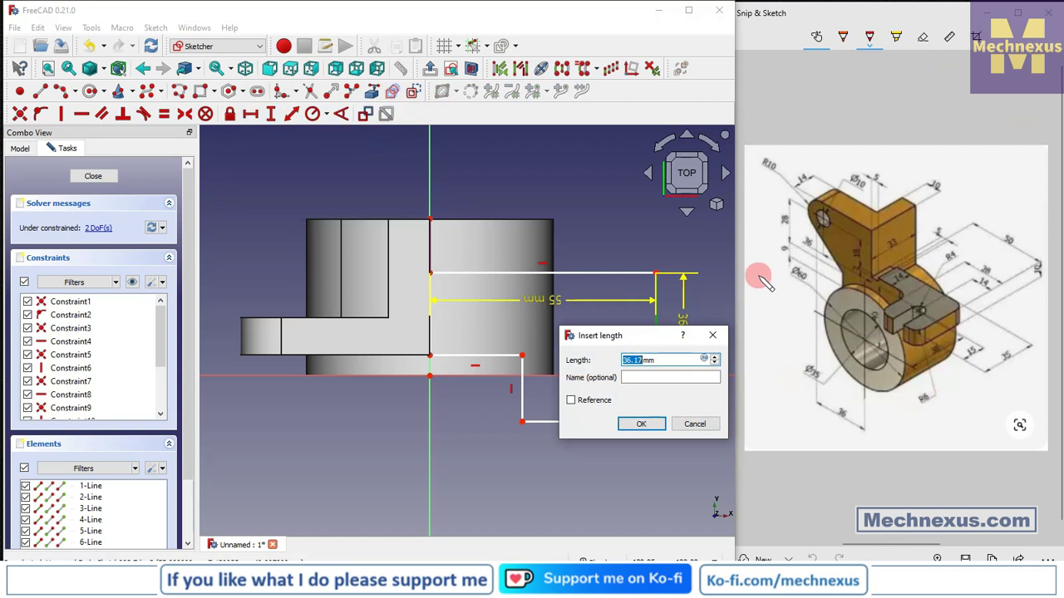
pyautogui.write('35')
pyautogui.press('Return')
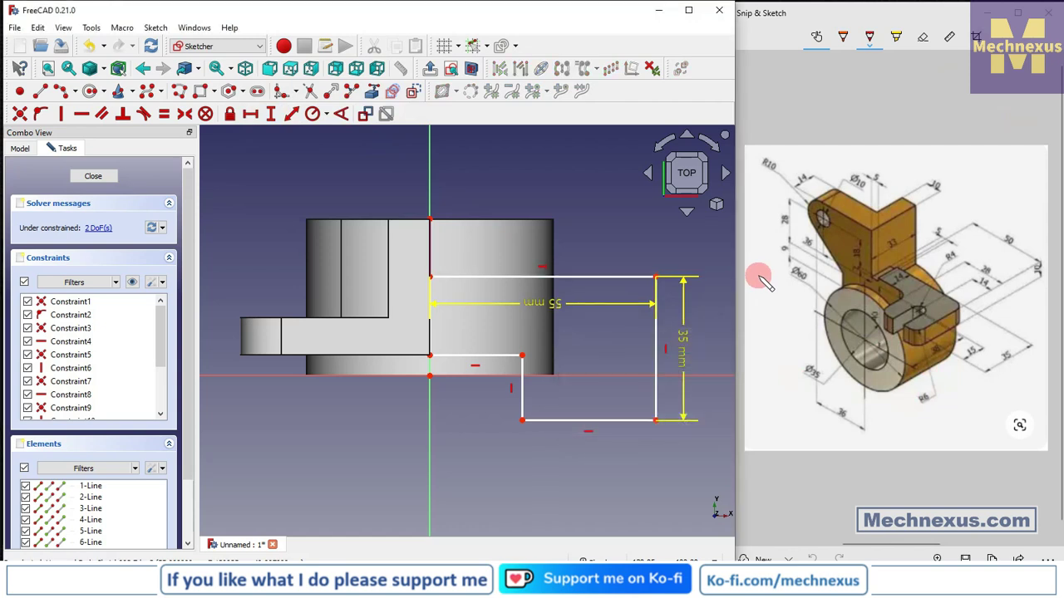
pyautogui.moveTo(557, 304); pyautogui.dragTo(556, 227)
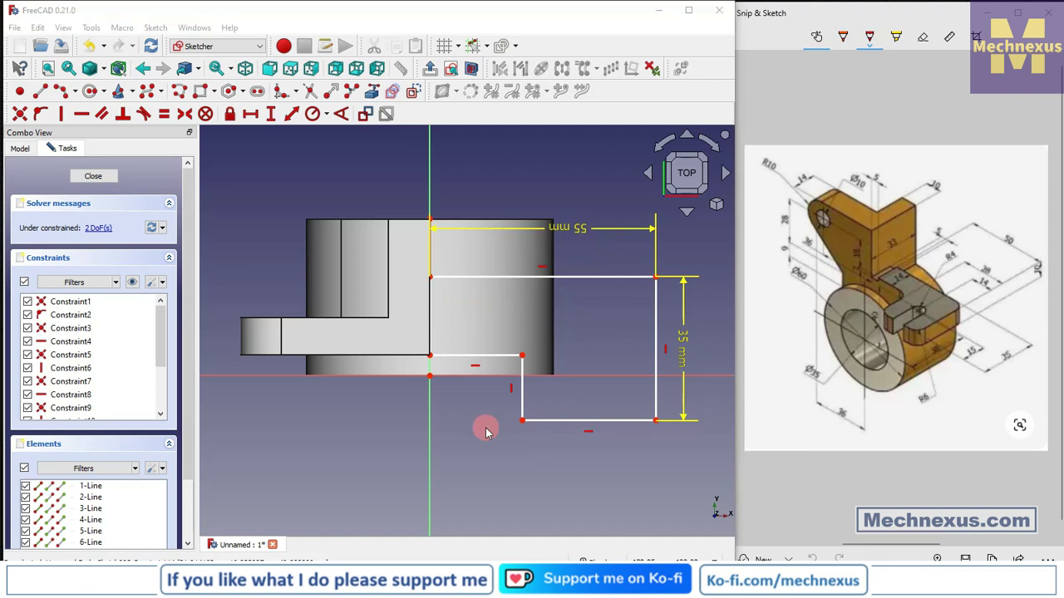
# Constrain the stepped profile's lower horizontal edge to 28 mm and its vertical edge at the lug to 14 mm, and finish the sketch.
pyautogui.click(574, 420)
pyautogui.click(257, 121)
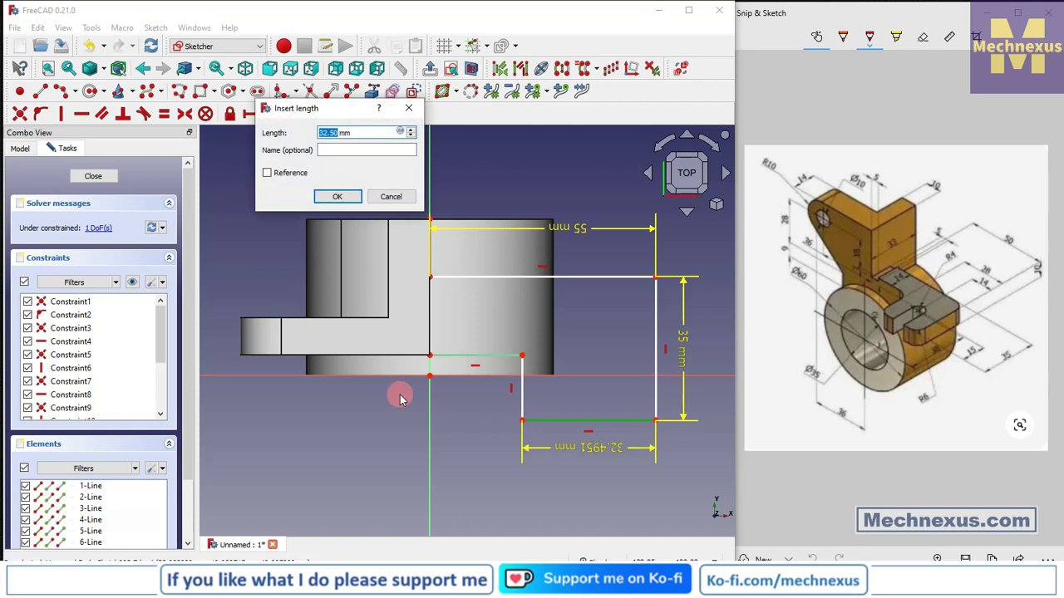
pyautogui.write('28')
pyautogui.press('Return')
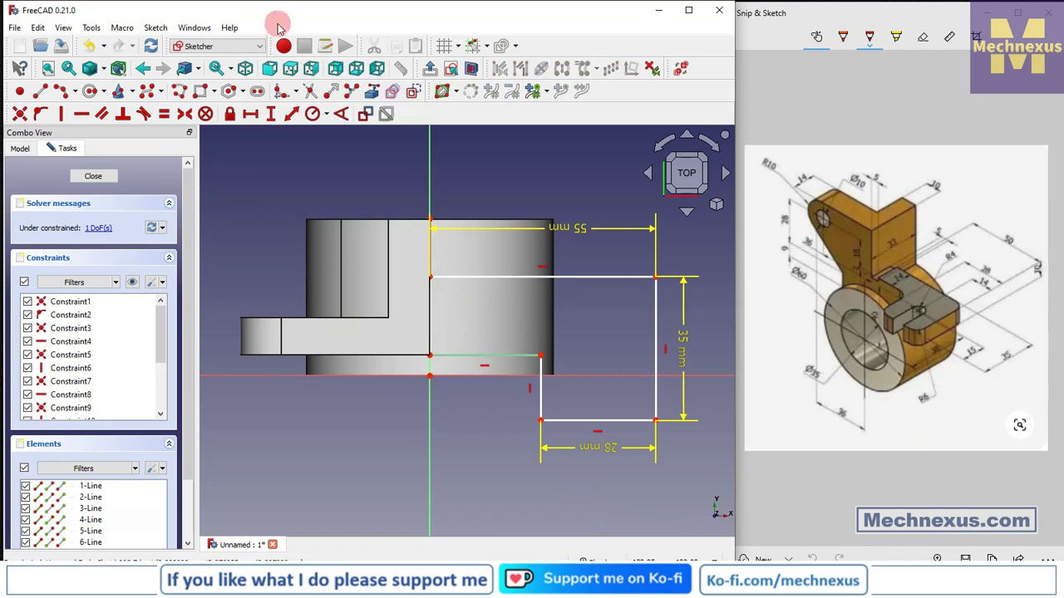
pyautogui.click(270, 113)
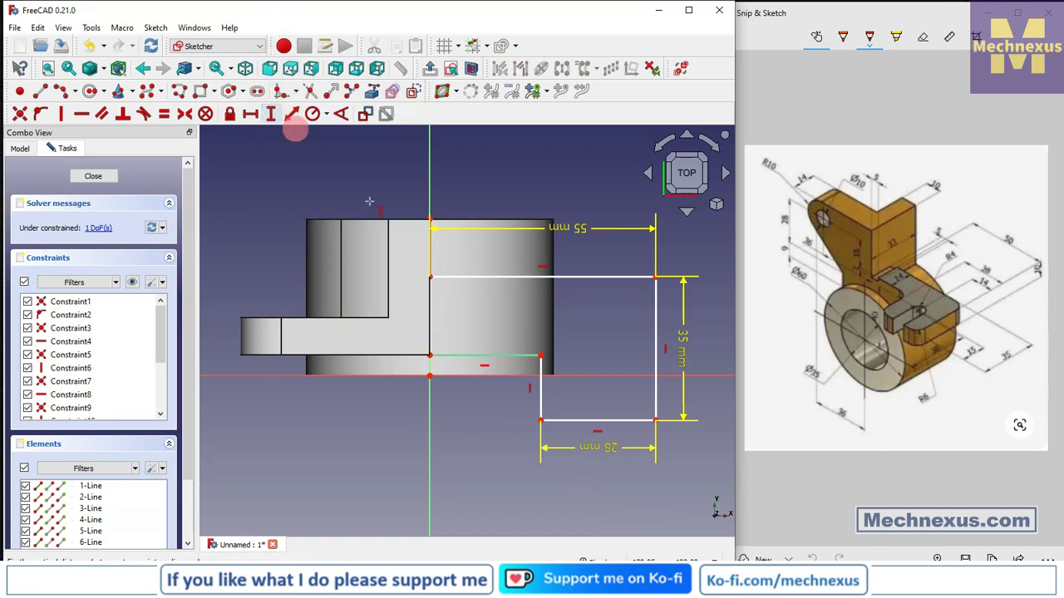
pyautogui.click(430, 295)
pyautogui.write('14')
pyautogui.press('Return')
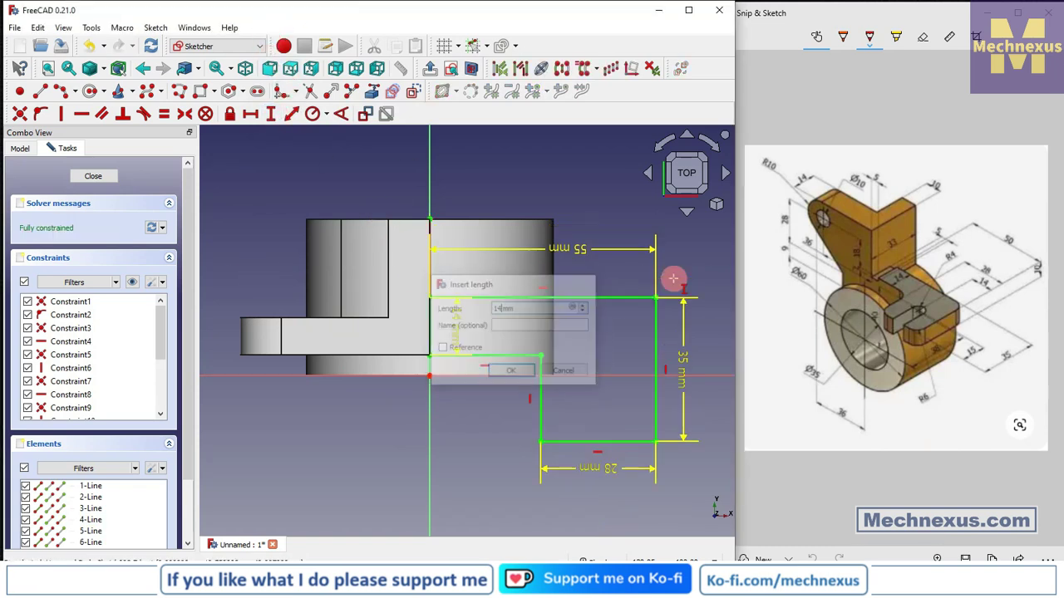
pyautogui.click(93, 176)
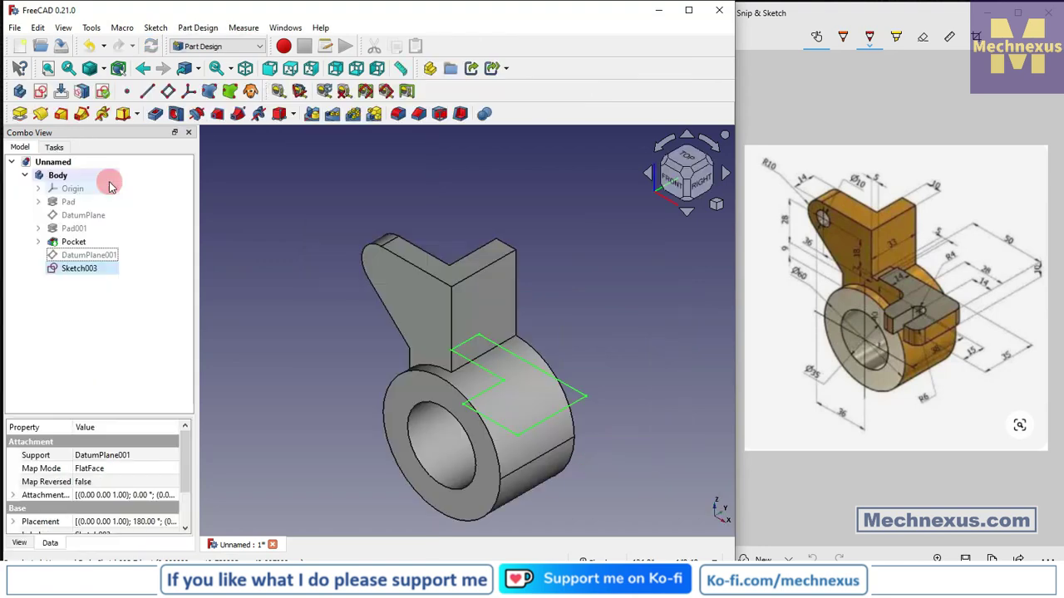
# Pad the stepped arm sketch 10 mm in the reversed direction.
pyautogui.click(715, 203)
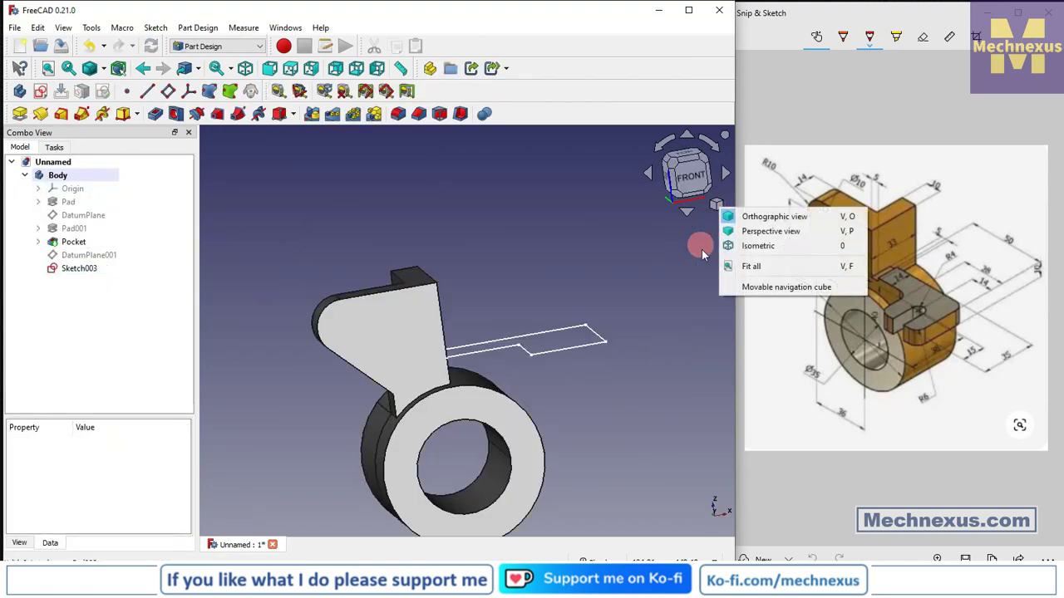
pyautogui.click(753, 246)
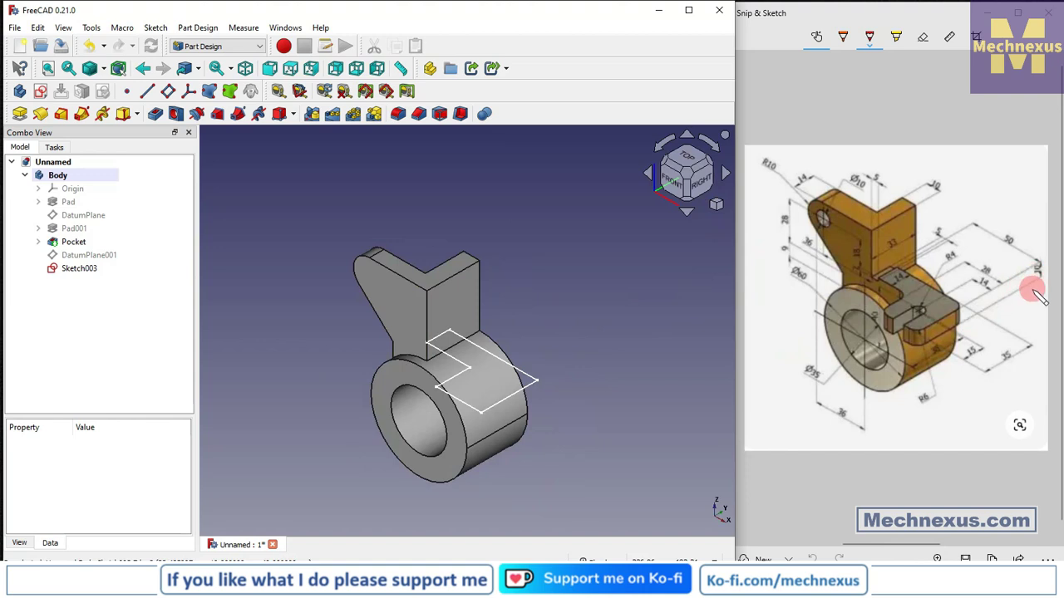
pyautogui.click(71, 267)
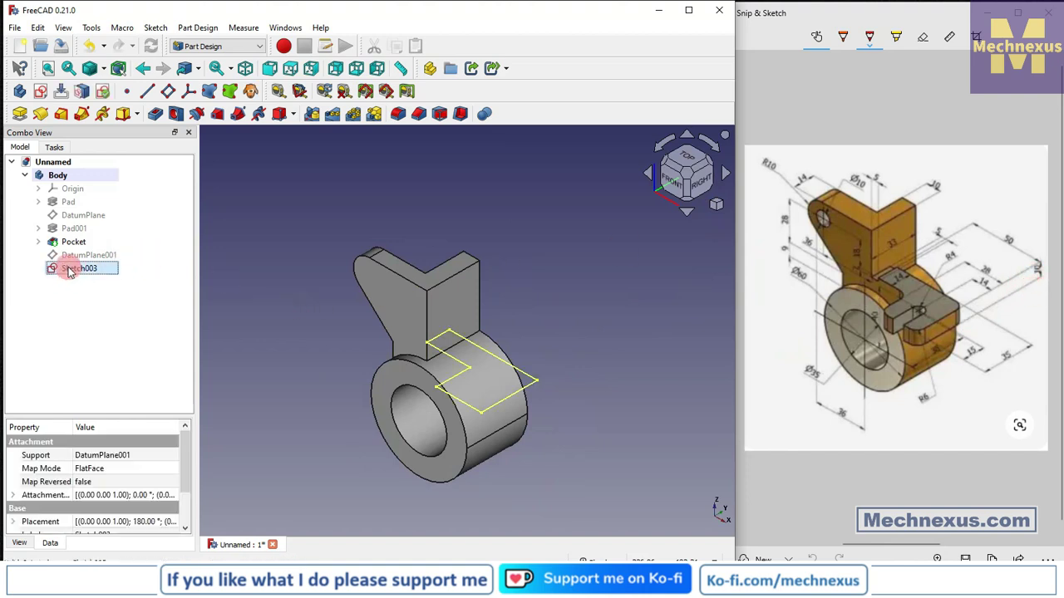
pyautogui.click(20, 114)
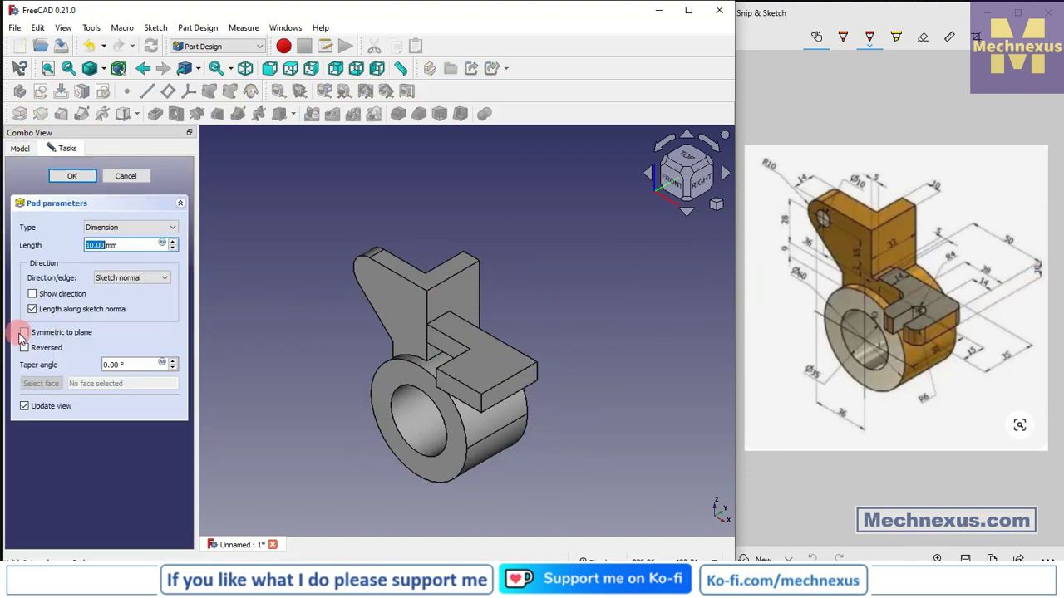
pyautogui.click(25, 347)
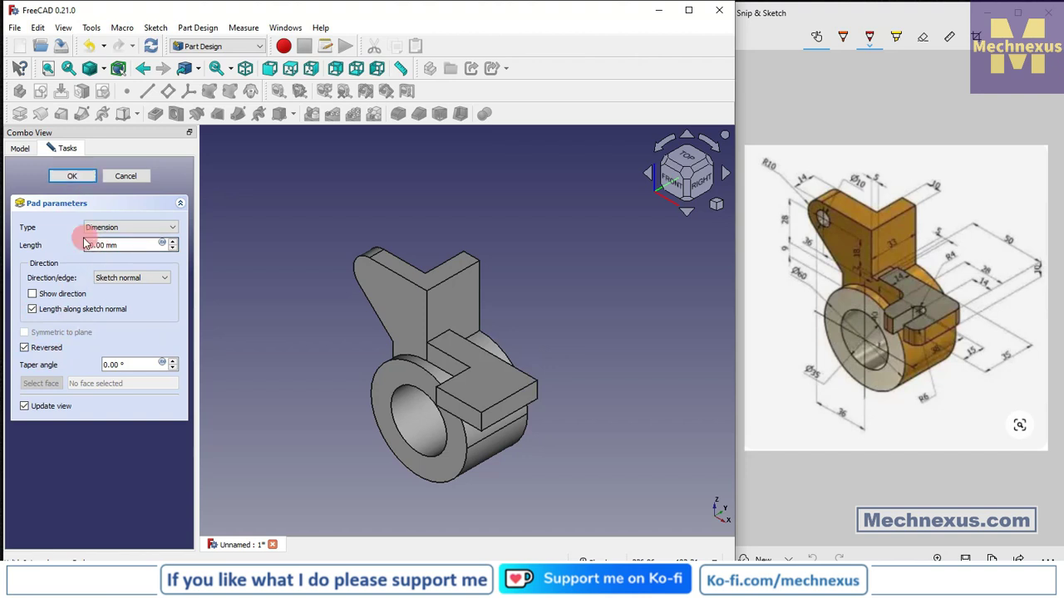
pyautogui.click(72, 176)
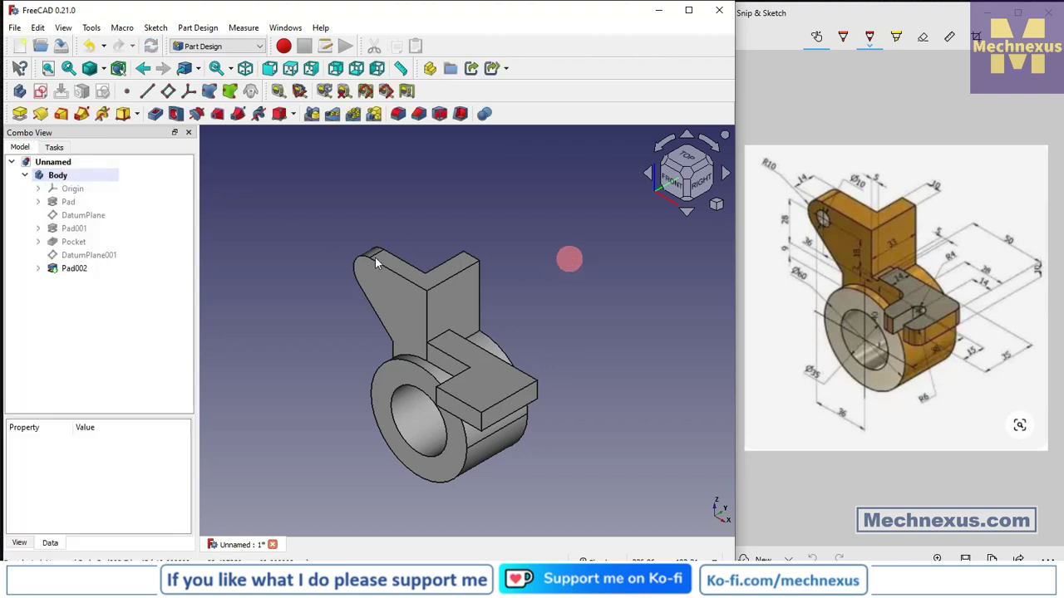
# Set the Refine property of the side arm's pad to true.
pyautogui.click(94, 267)
pyautogui.moveTo(119, 420); pyautogui.dragTo(132, 272)
pyautogui.click(98, 464)
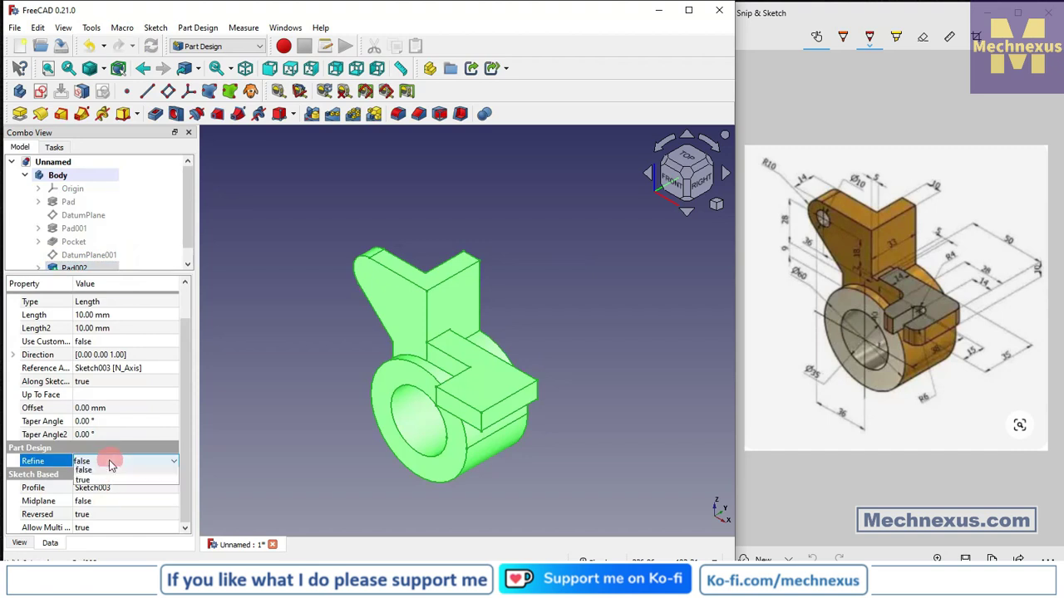
pyautogui.click(87, 482)
pyautogui.click(281, 438)
# Fillet the side arm's three outer vertical corner edges and its inner step corner edge with a 6 mm radius.
pyautogui.scroll(2, 434, 365)
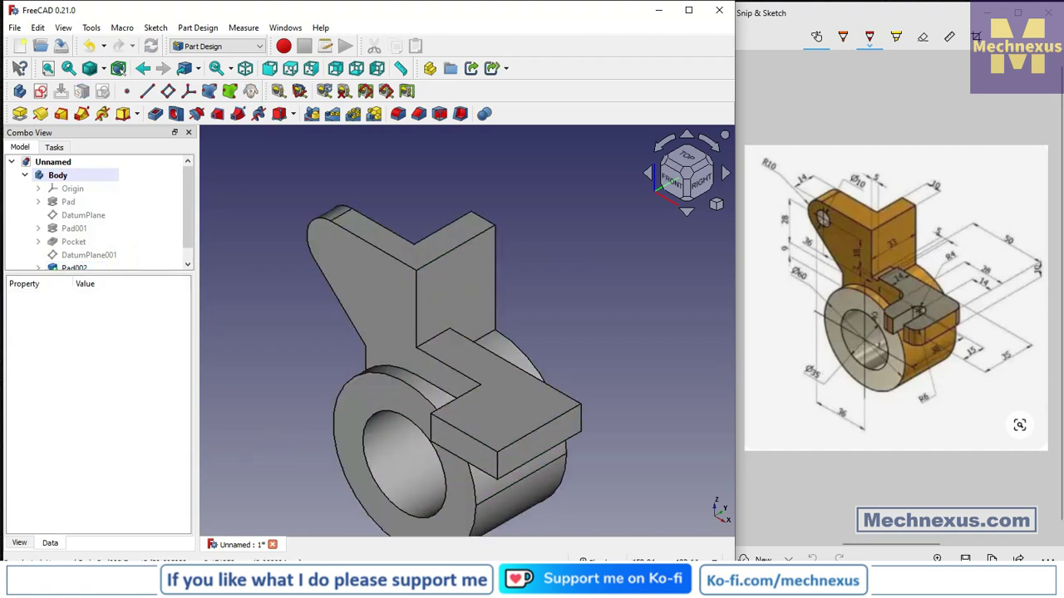
pyautogui.hotkey('alt', 'Tab')
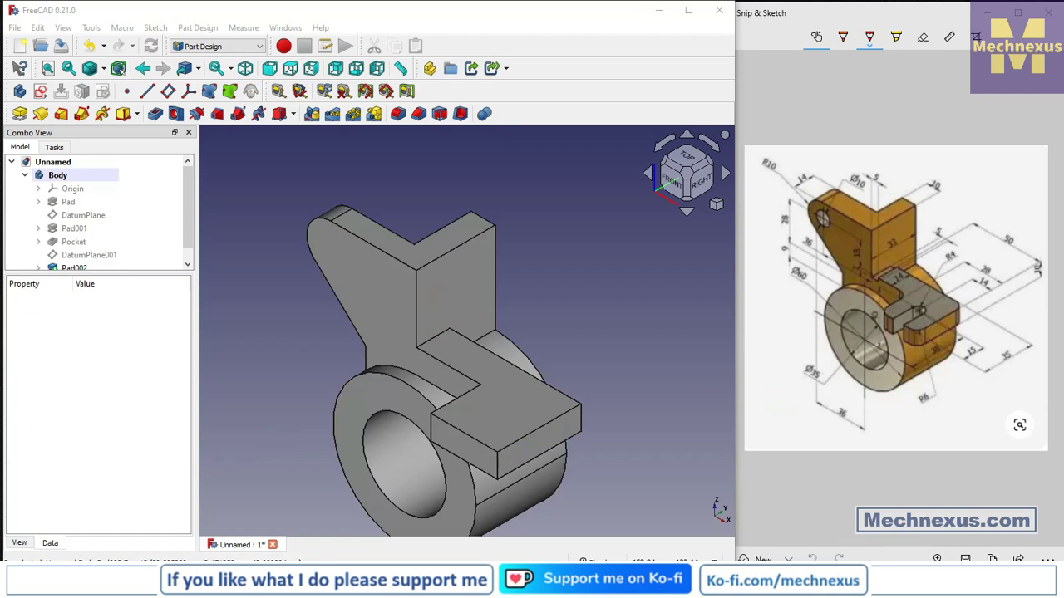
pyautogui.click(658, 350)
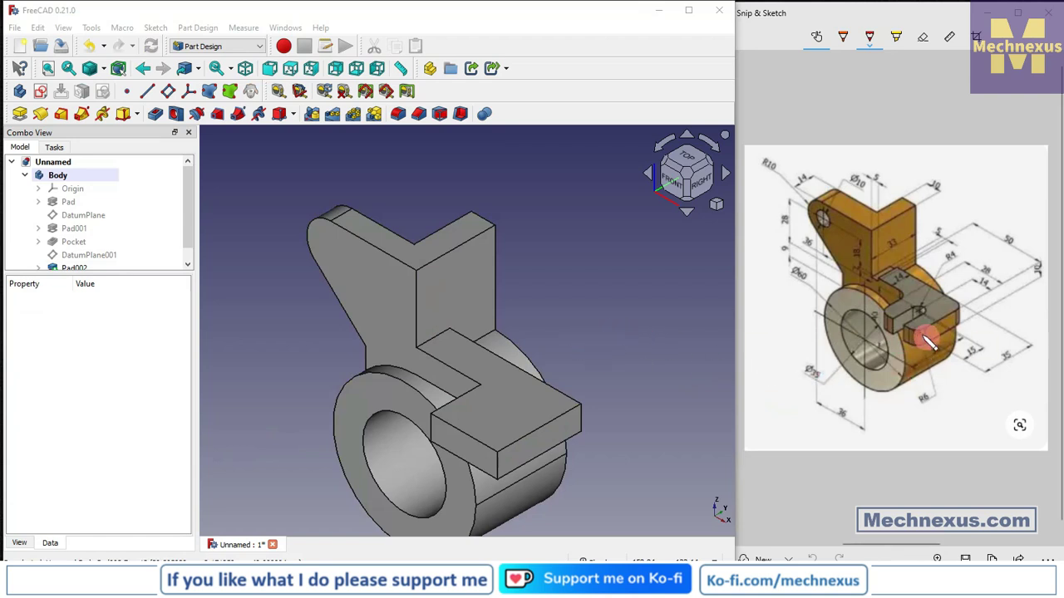
pyautogui.scroll(2, 440, 403)
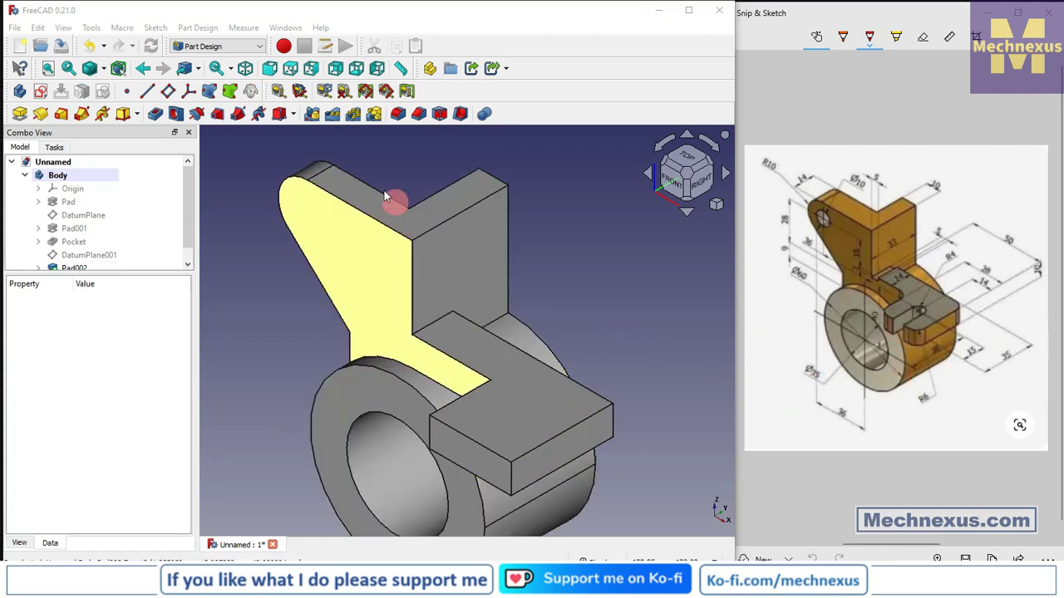
pyautogui.click(391, 117)
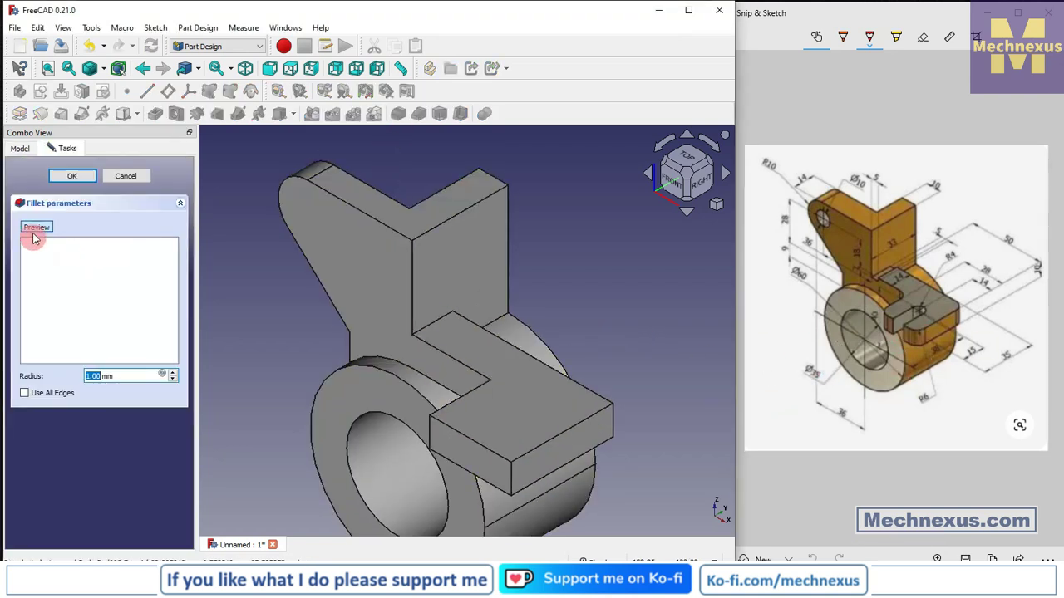
pyautogui.click(510, 478)
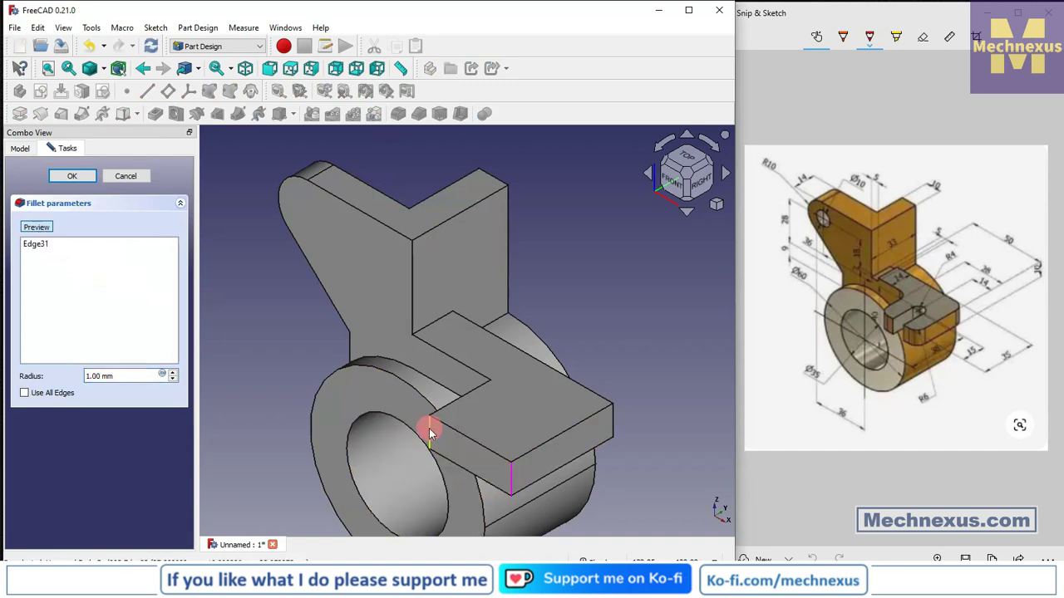
pyautogui.click(429, 428)
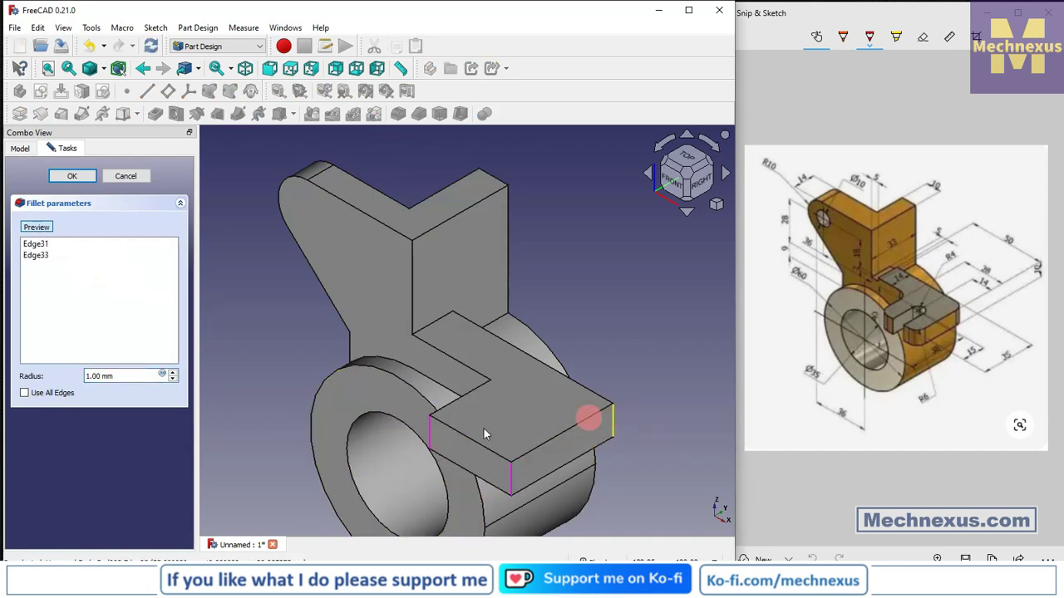
pyautogui.click(612, 418)
pyautogui.moveTo(612, 418); pyautogui.dragTo(420, 407, button='middle')
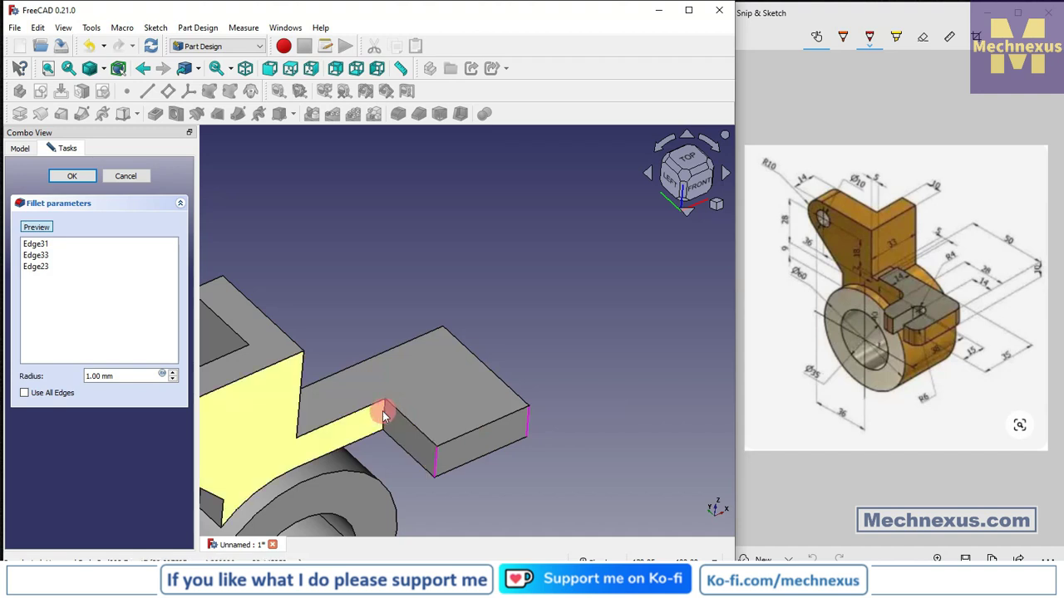
pyautogui.scroll(6, 384, 412)
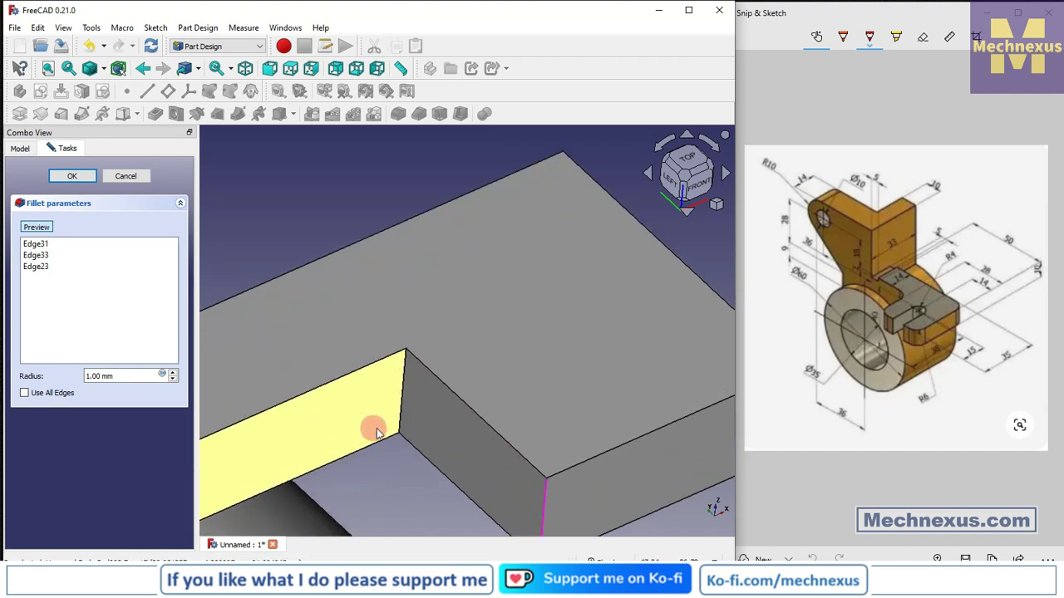
pyautogui.click(423, 373)
pyautogui.scroll(-6, 419, 370)
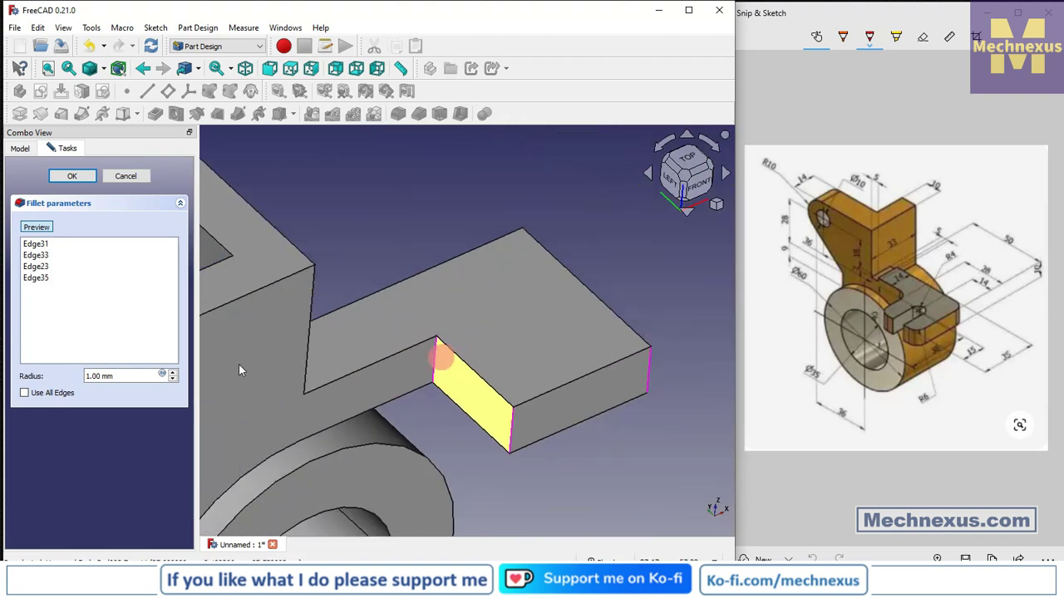
pyautogui.moveTo(110, 376); pyautogui.dragTo(29, 379)
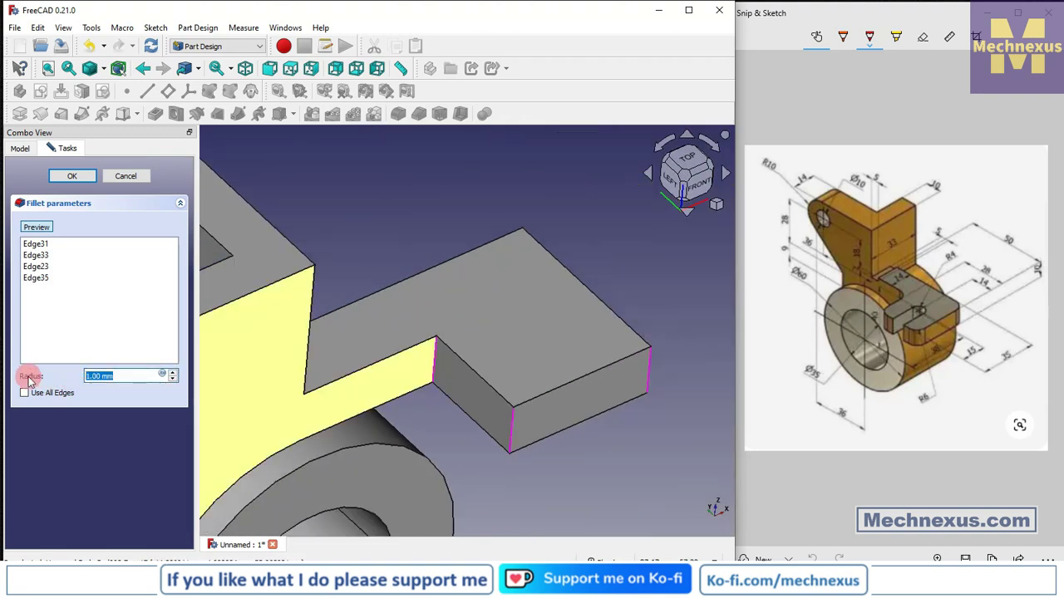
pyautogui.write('5')
pyautogui.click(69, 176)
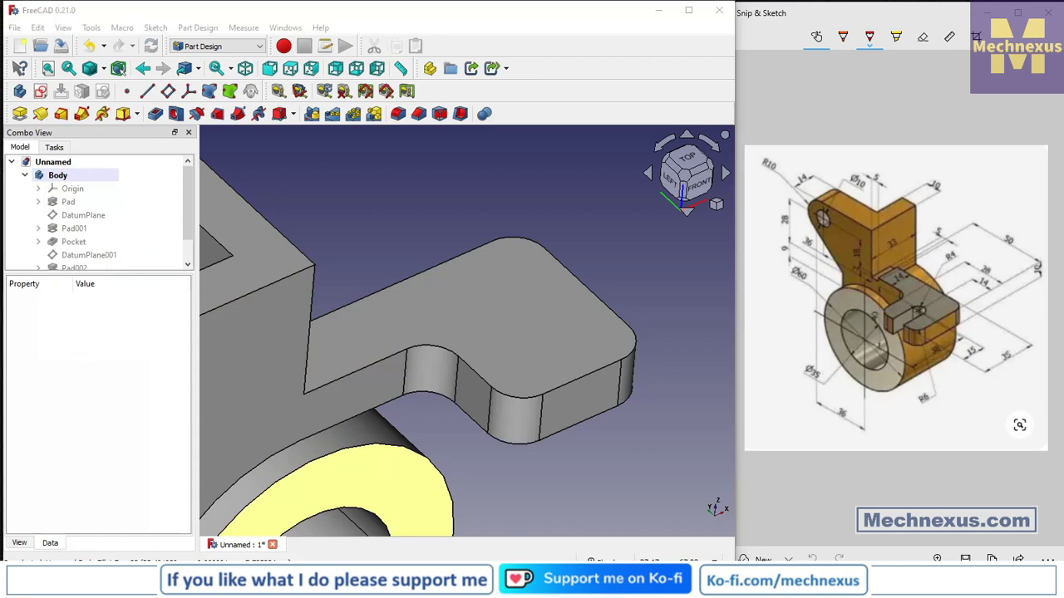
# Start a new sketch on the side arm's top face.
pyautogui.press('0')
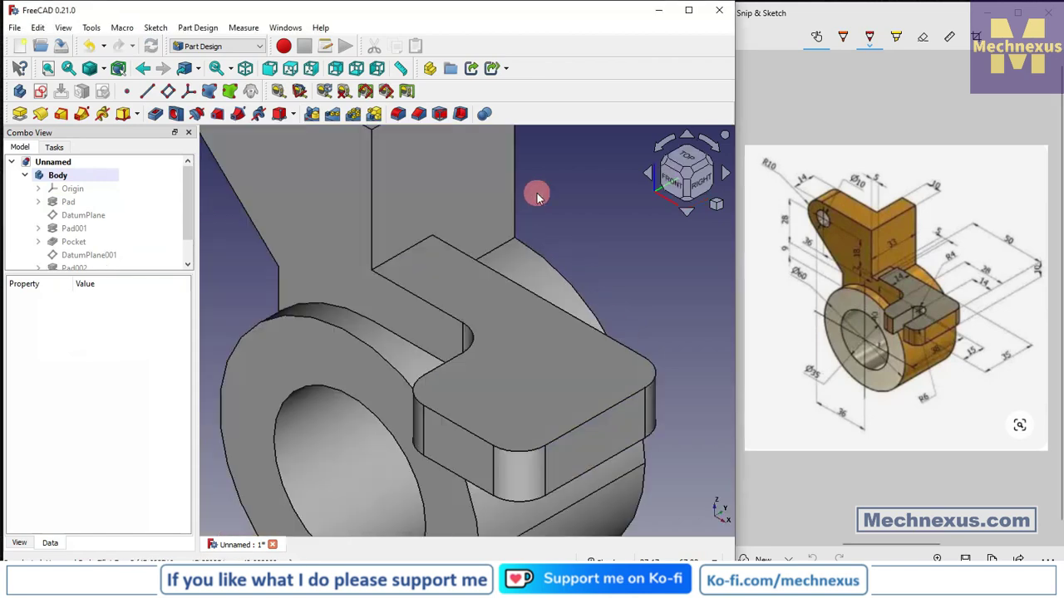
pyautogui.scroll(-3, 487, 280)
pyautogui.click(422, 385)
pyautogui.click(23, 103)
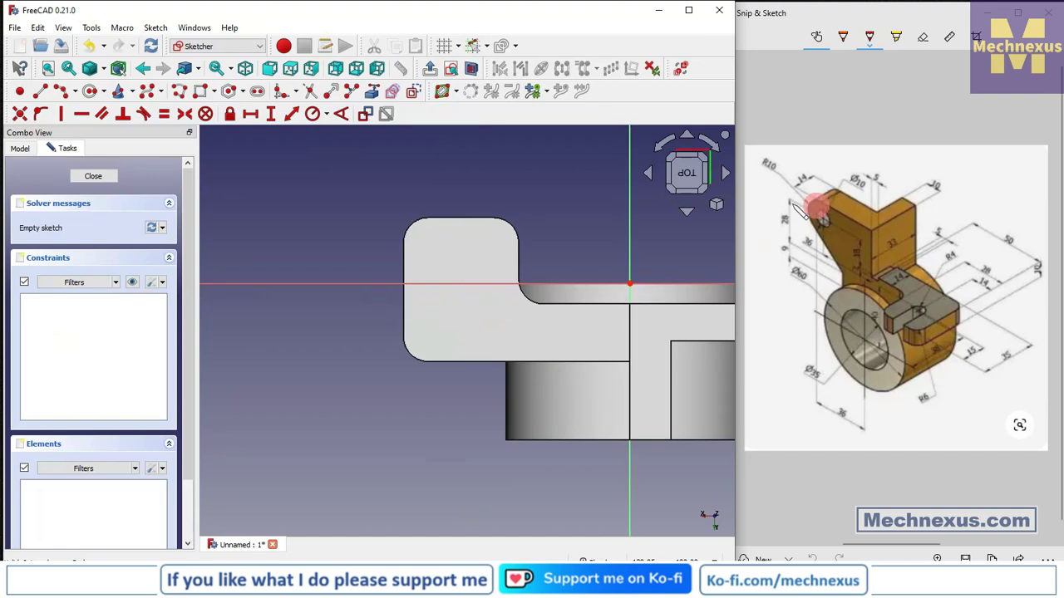
pyautogui.click(716, 207)
pyautogui.click(773, 246)
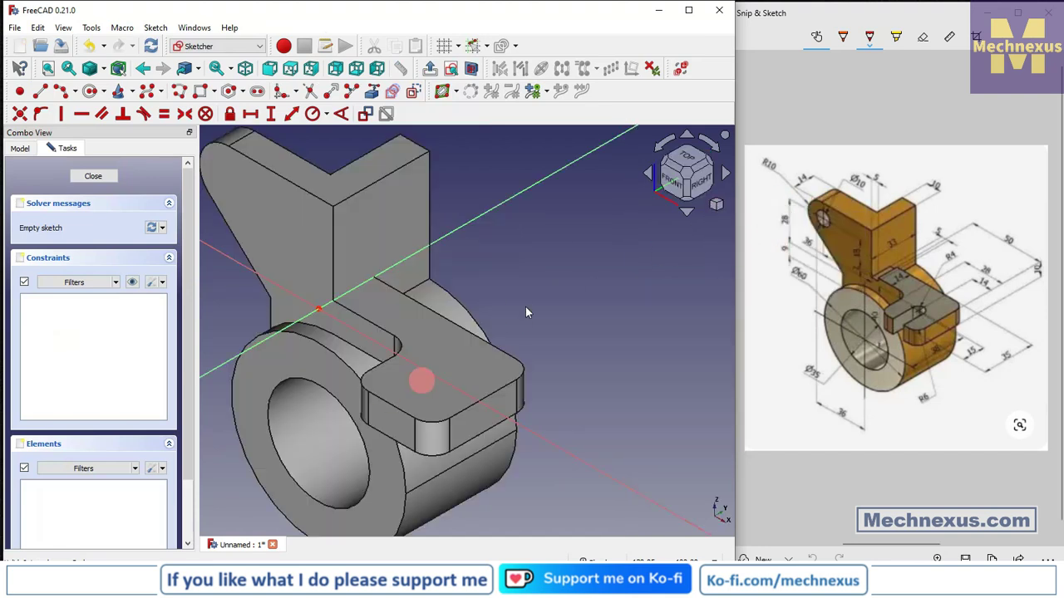
pyautogui.click(680, 162)
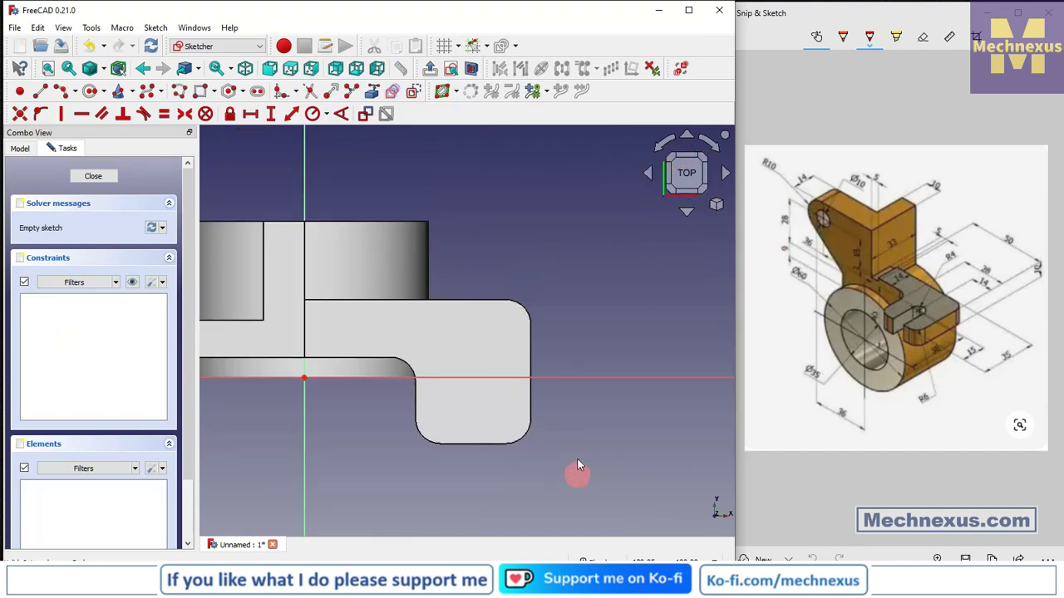
# Link the lug's end edge as external geometry and draw a rectangle about 10 by 24 mm inward from it.
pyautogui.click(372, 90)
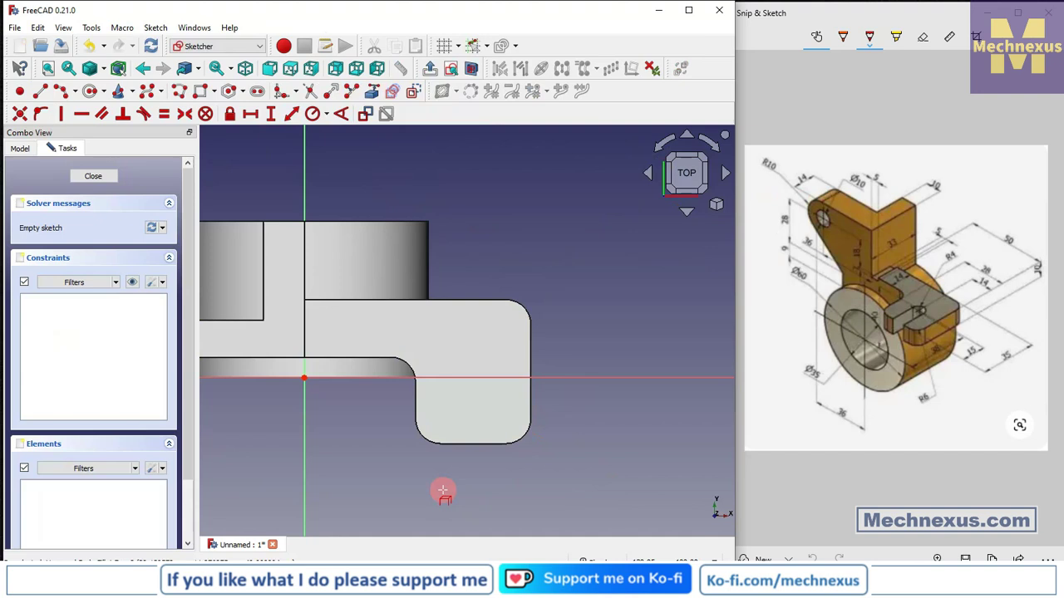
pyautogui.click(467, 445)
pyautogui.scroll(2, 548, 491)
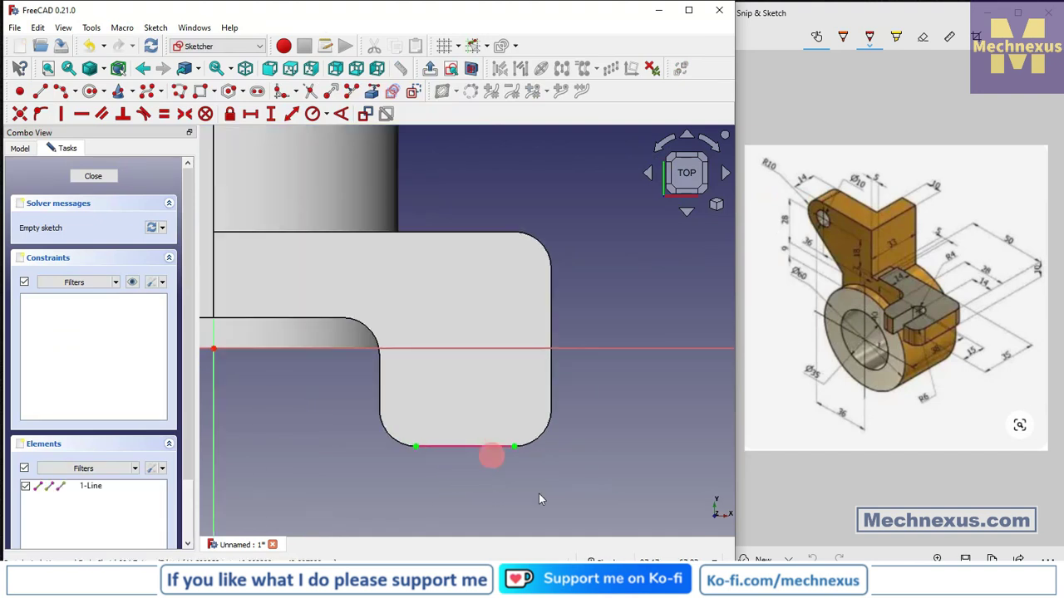
pyautogui.click(202, 93)
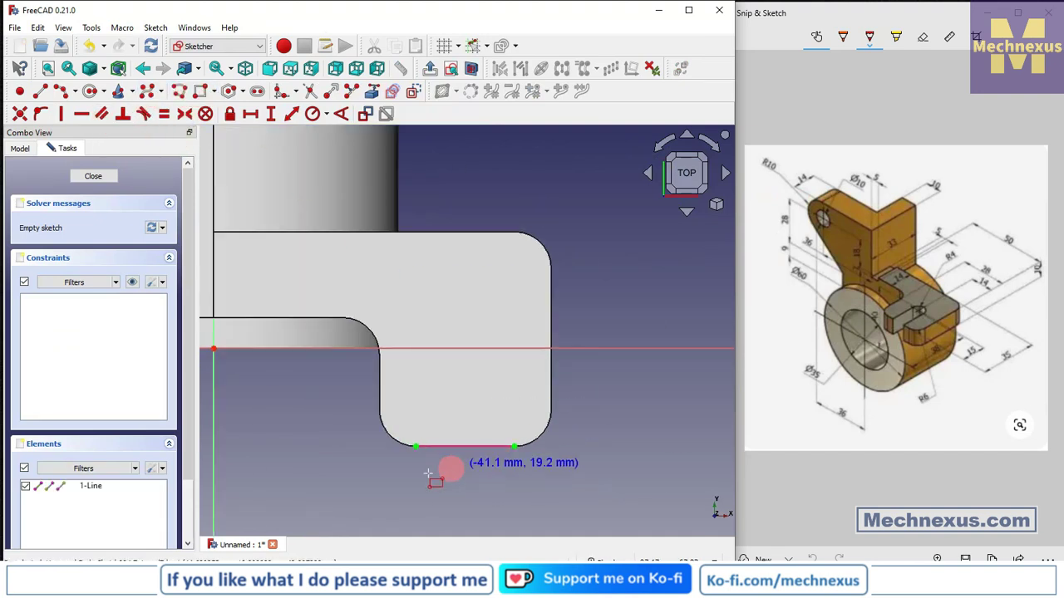
pyautogui.click(435, 444)
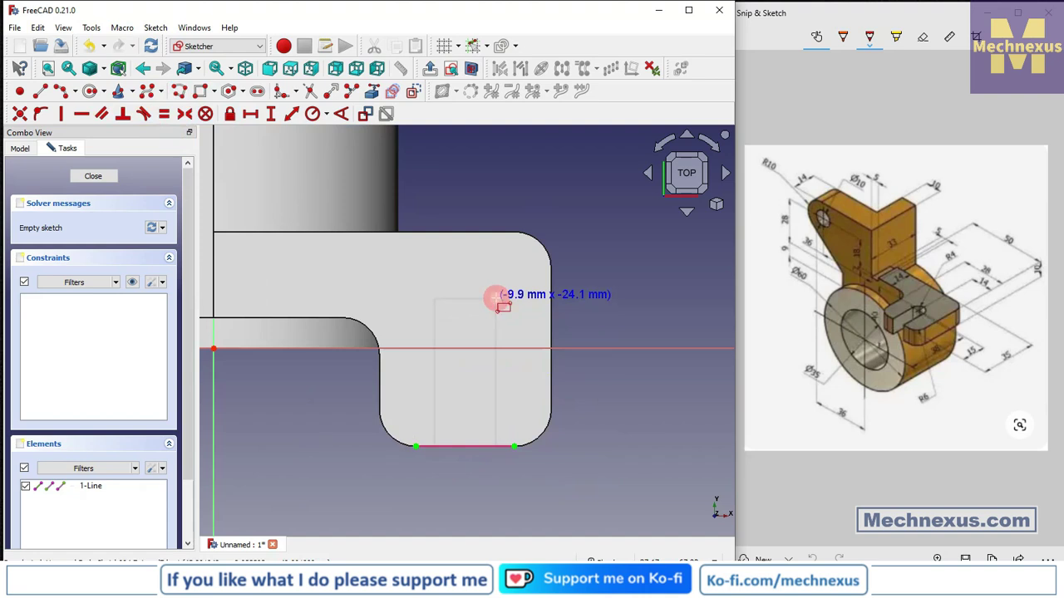
pyautogui.click(496, 298)
# Replace the rectangle's inner short side with an outward-bulging arc of about 5 mm radius joining the two long sides.
pyautogui.click(476, 299)
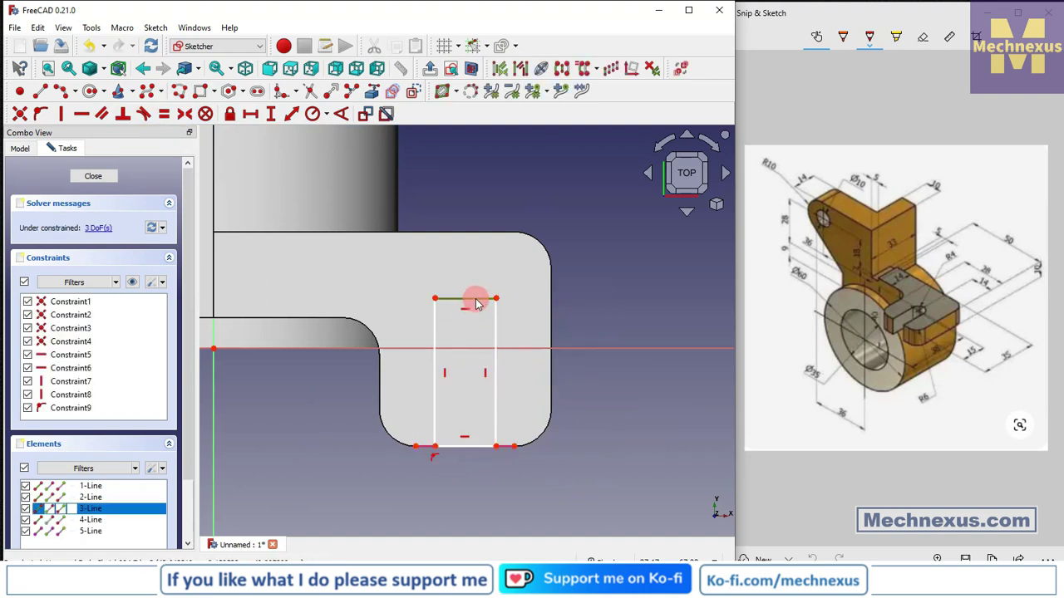
pyautogui.press('Delete')
pyautogui.click(119, 92)
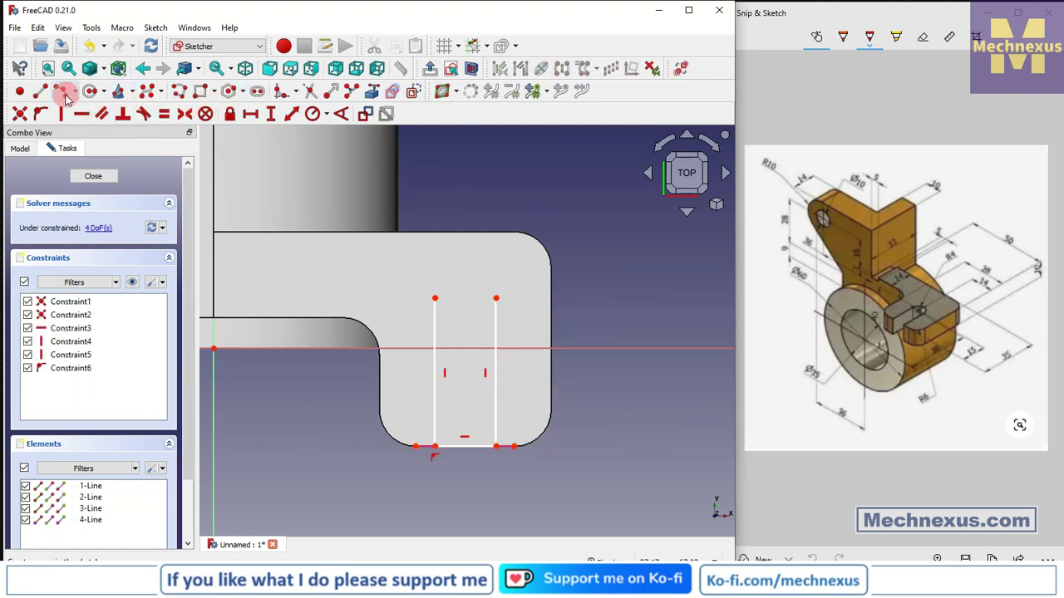
pyautogui.click(434, 298)
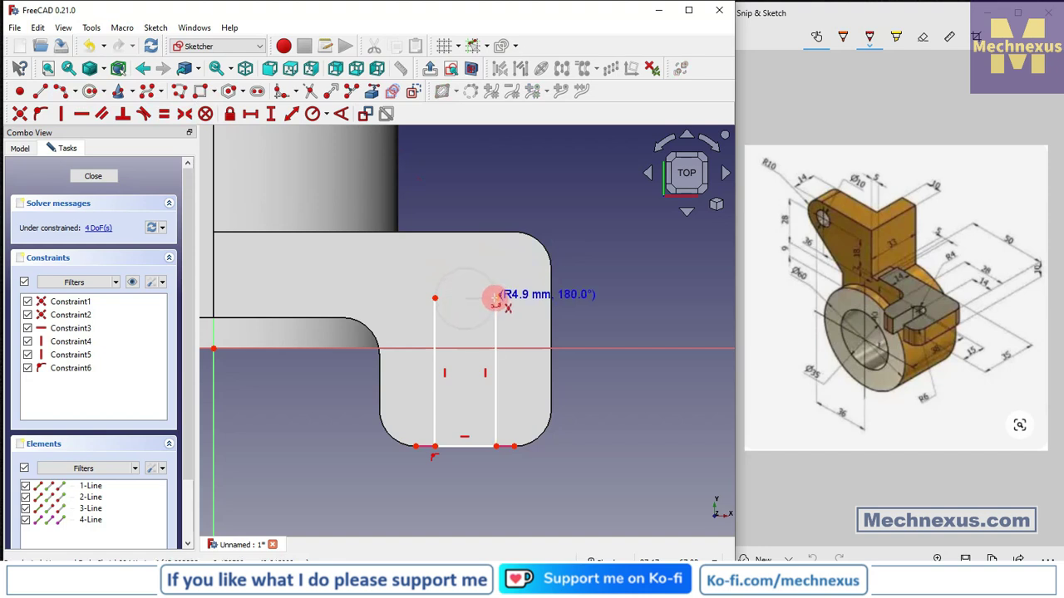
pyautogui.click(497, 298)
pyautogui.click(484, 267)
# Make the arc tangent to both long sides of the slot profile.
pyautogui.scroll(1, 500, 291)
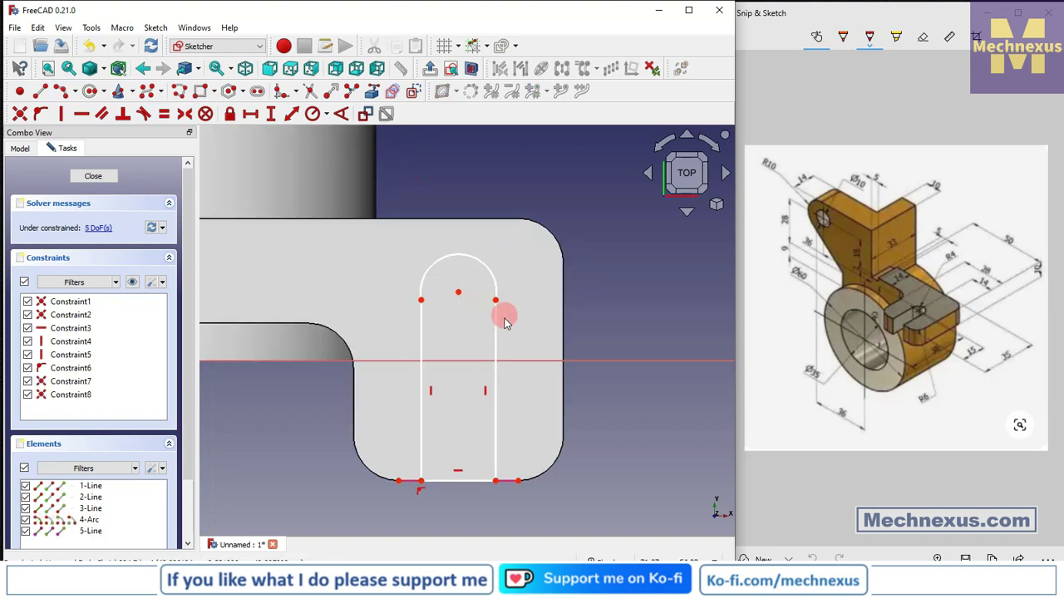
pyautogui.click(495, 319)
pyautogui.click(498, 287)
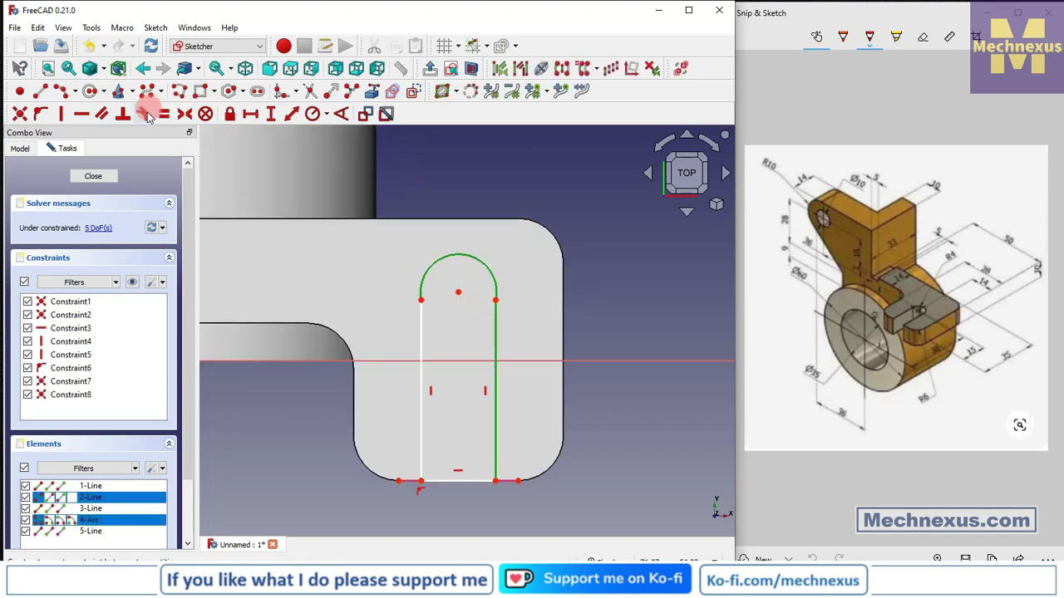
pyautogui.click(143, 114)
pyautogui.click(422, 303)
pyautogui.click(423, 283)
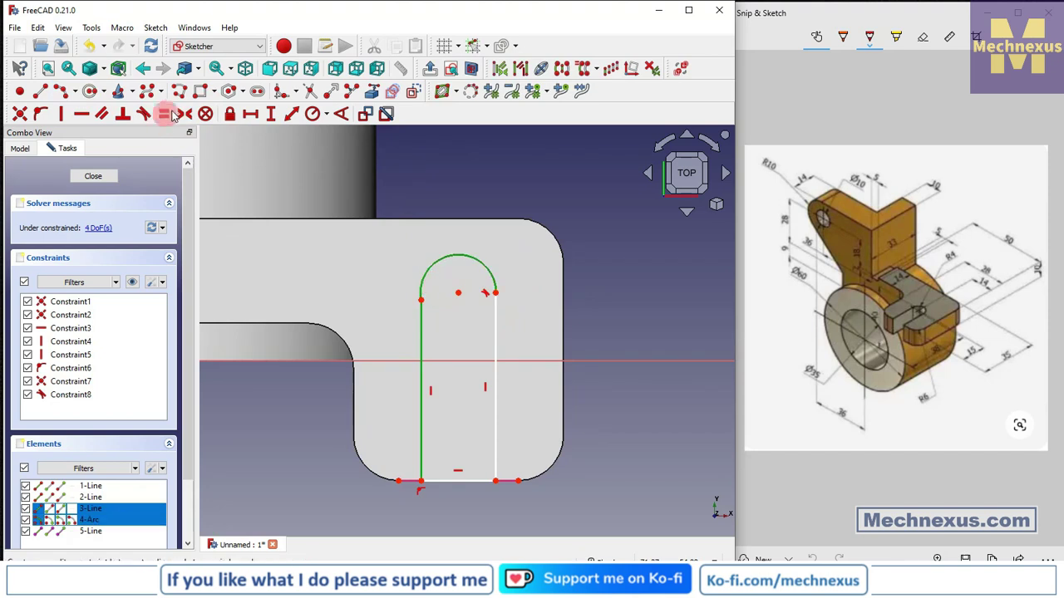
pyautogui.click(143, 114)
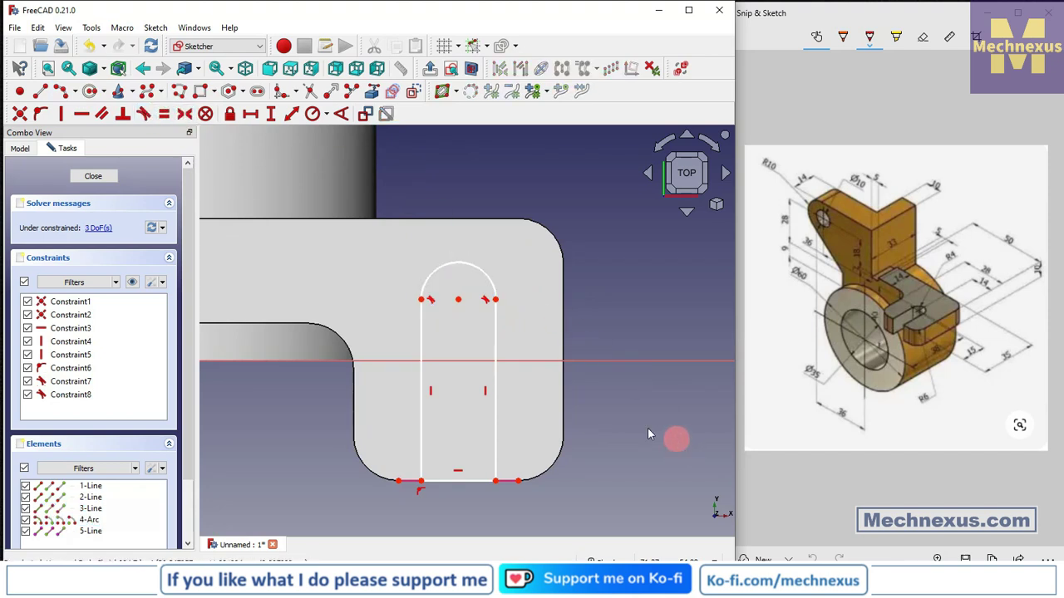
# Constrain the slot's straight side to a vertical length of 15 mm and its end arc to a 4 mm radius.
pyautogui.scroll(1, 402, 382)
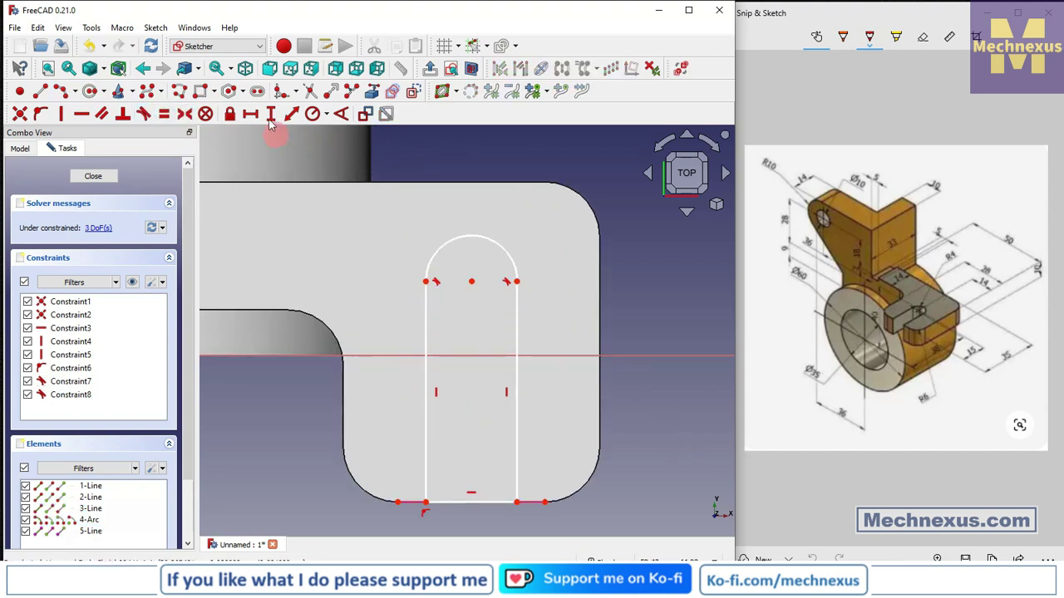
pyautogui.click(514, 321)
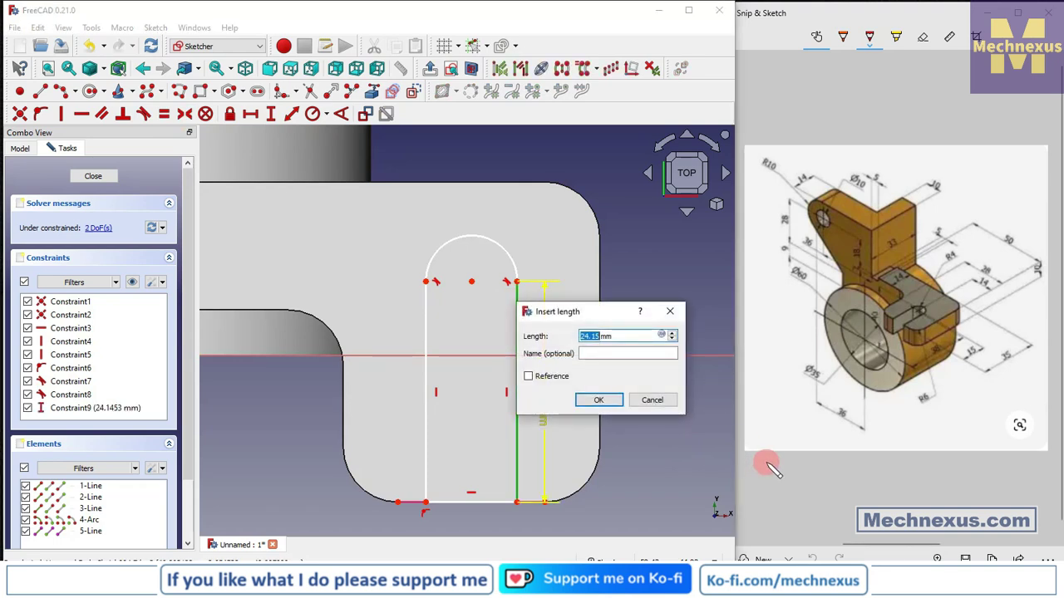
pyautogui.write('15')
pyautogui.press('Return')
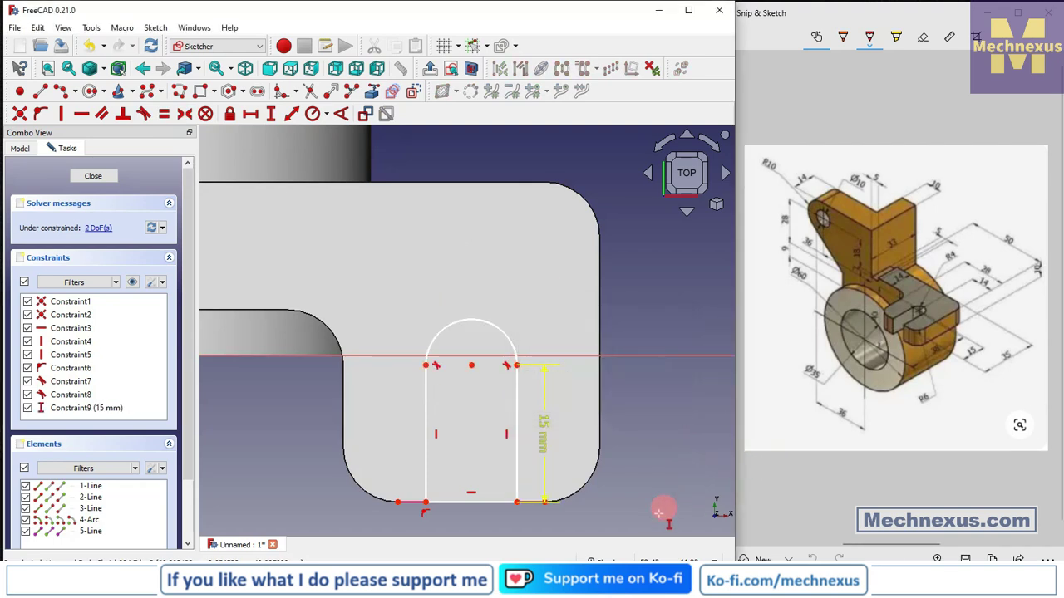
pyautogui.click(311, 112)
pyautogui.click(503, 337)
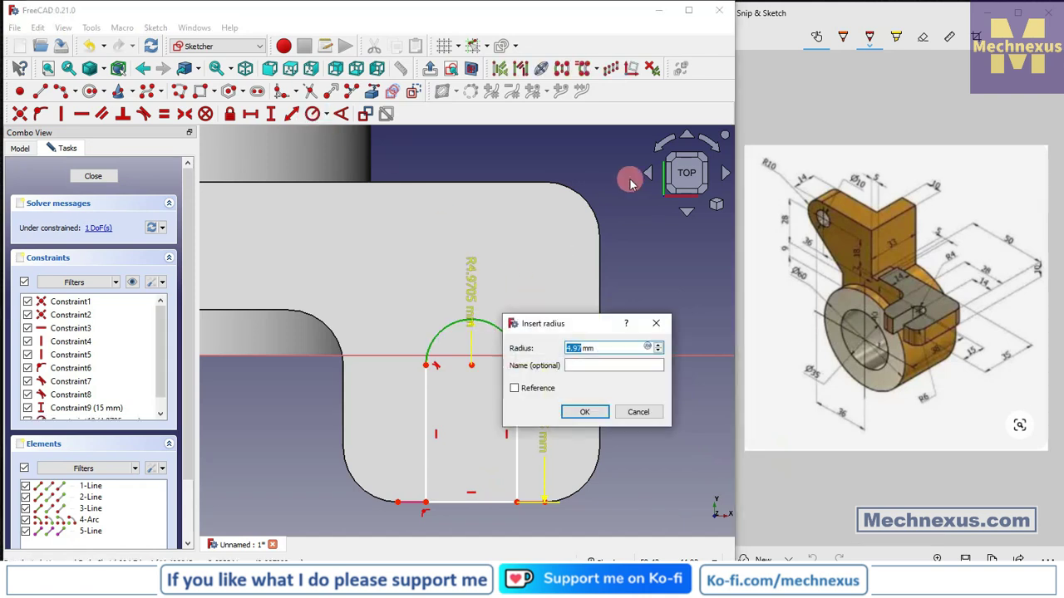
pyautogui.press('Return')
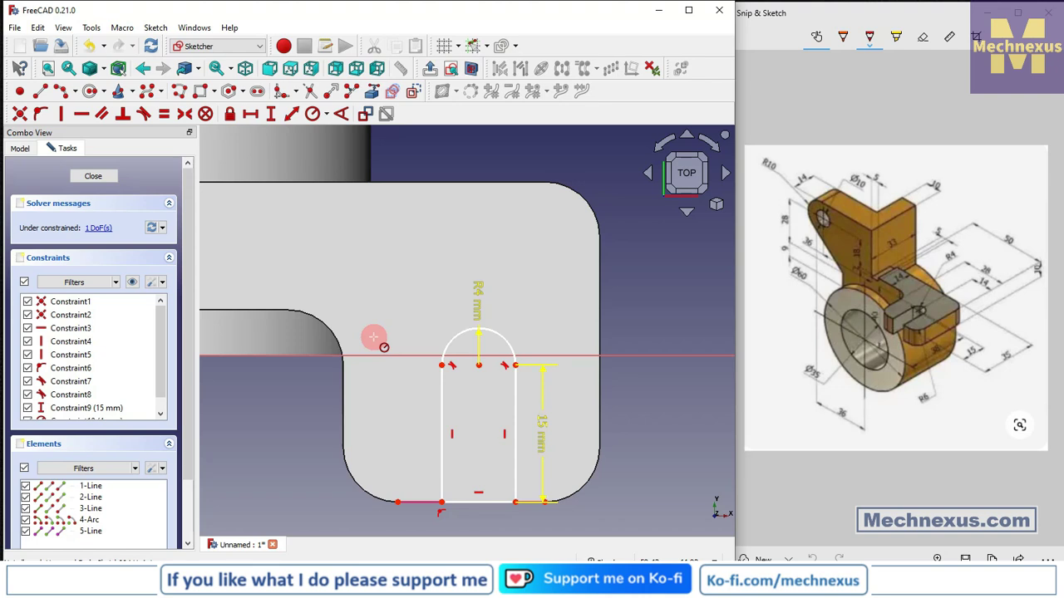
# Link the arm's outer vertical edge as external geometry, set its horizontal distance to the slot's arc centre to 14 mm, and finish the sketch.
pyautogui.click(368, 91)
pyautogui.click(600, 297)
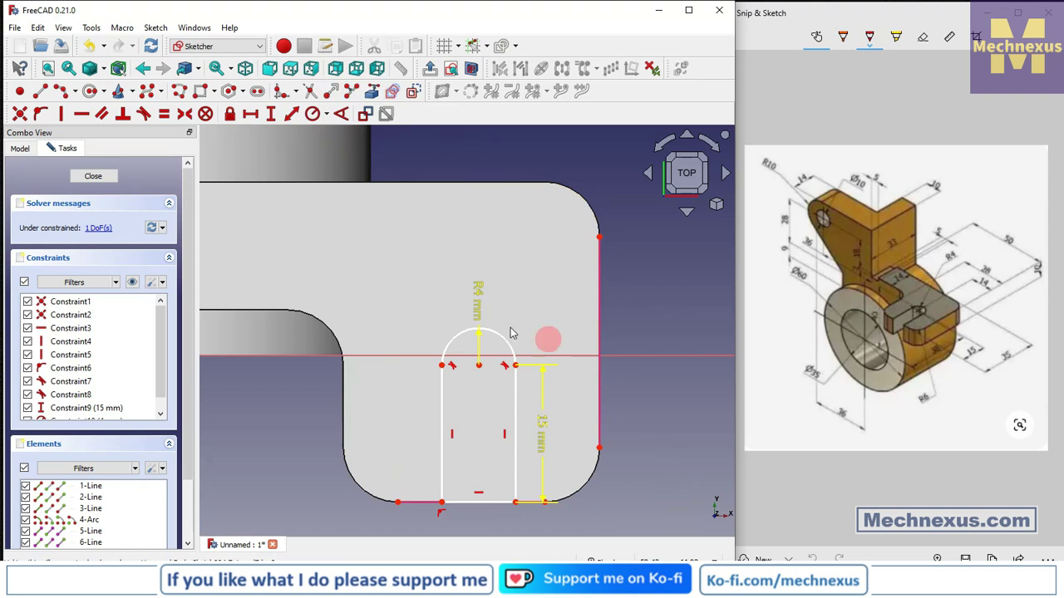
pyautogui.click(479, 366)
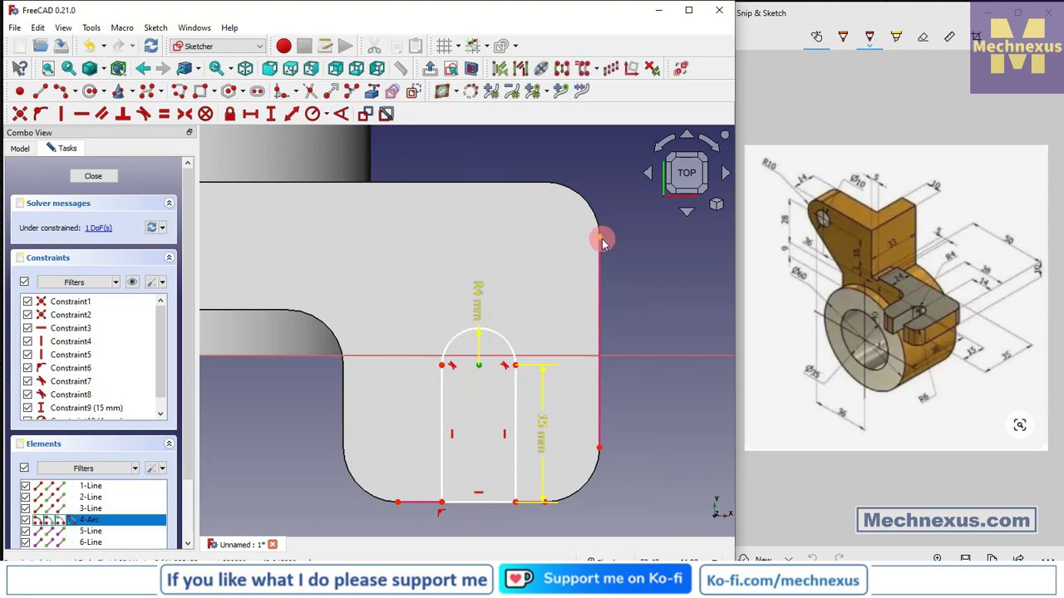
pyautogui.click(600, 239)
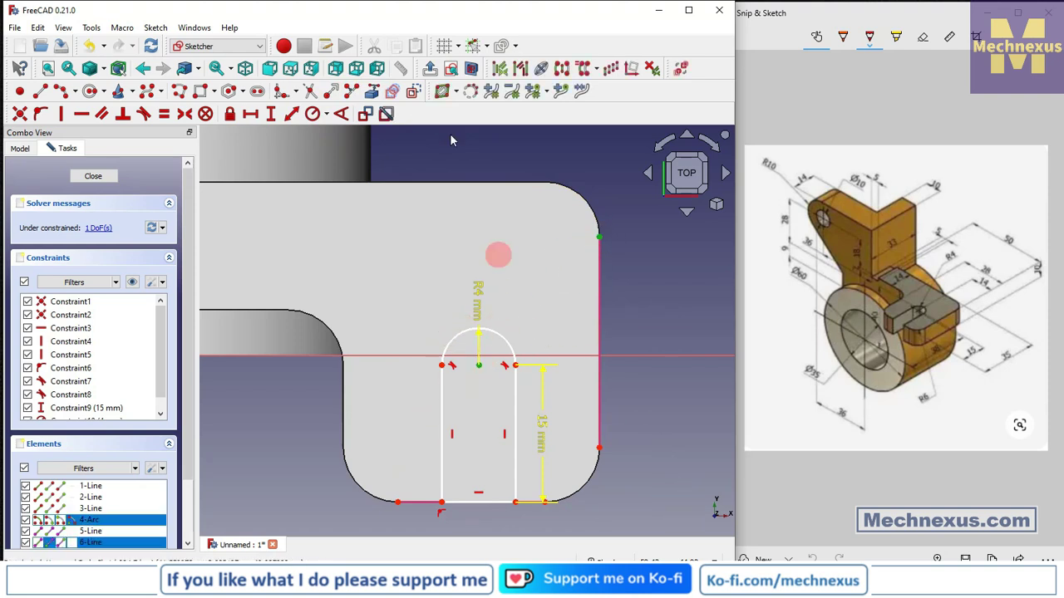
pyautogui.click(250, 116)
pyautogui.write('1')
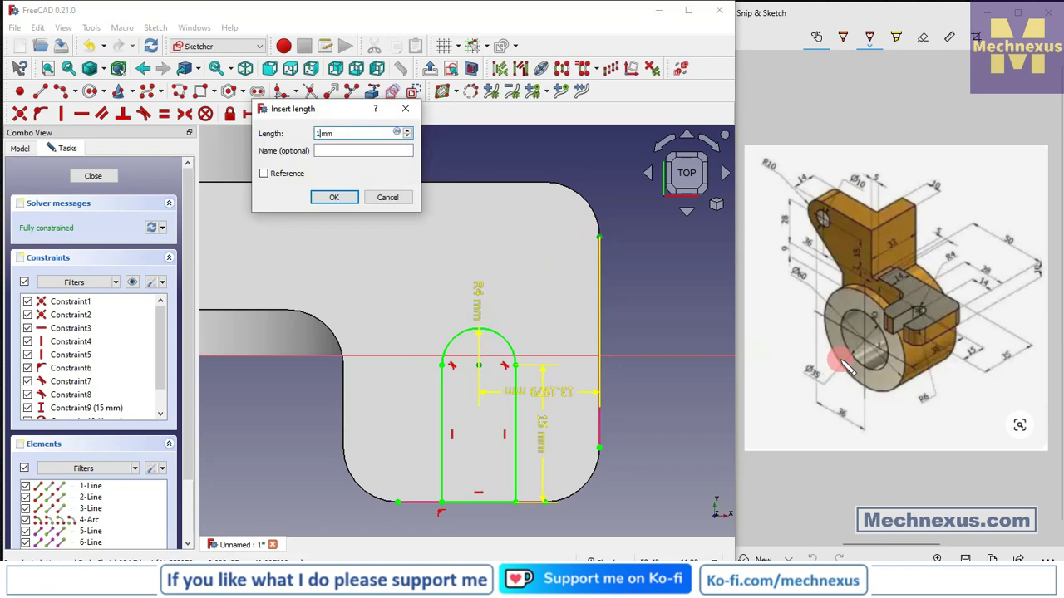
pyautogui.write('4')
pyautogui.press('Return')
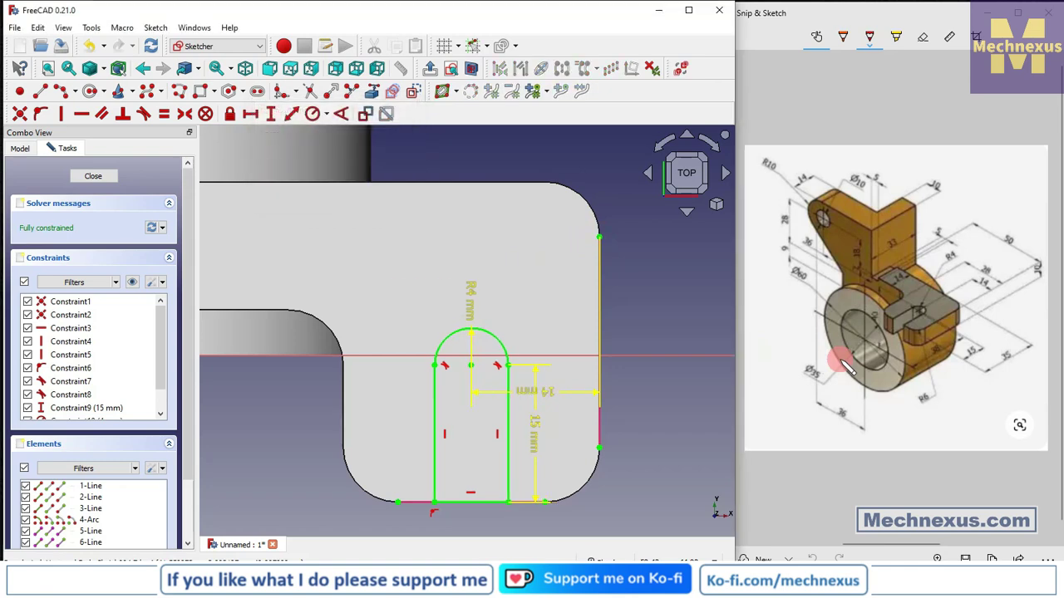
pyautogui.click(87, 176)
# Pocket the slot sketch with type Up to face, ending at the side arm's underside.
pyautogui.moveTo(380, 290); pyautogui.dragTo(340, 192)
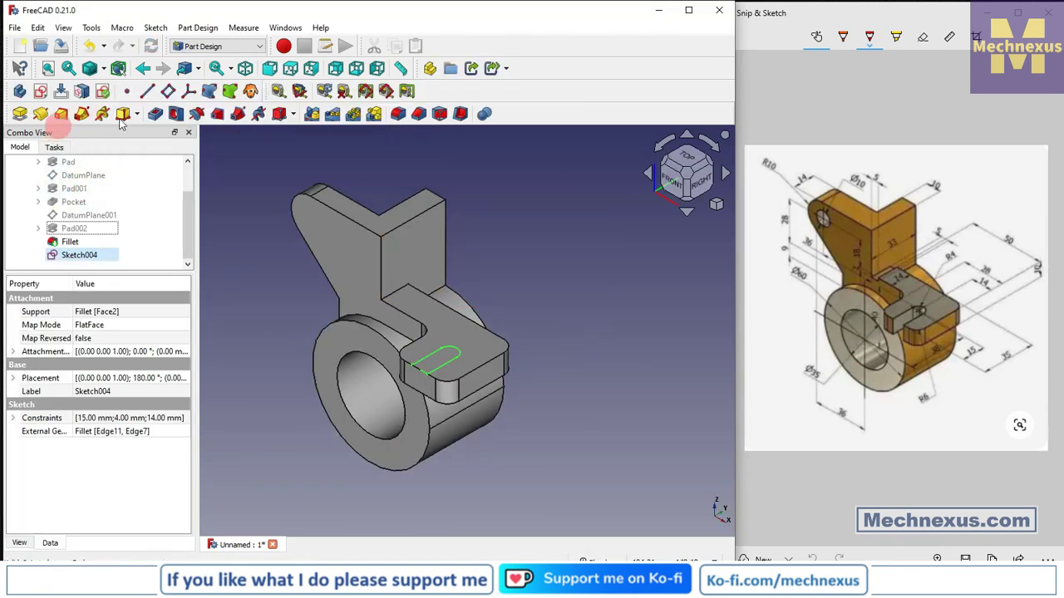
pyautogui.click(159, 117)
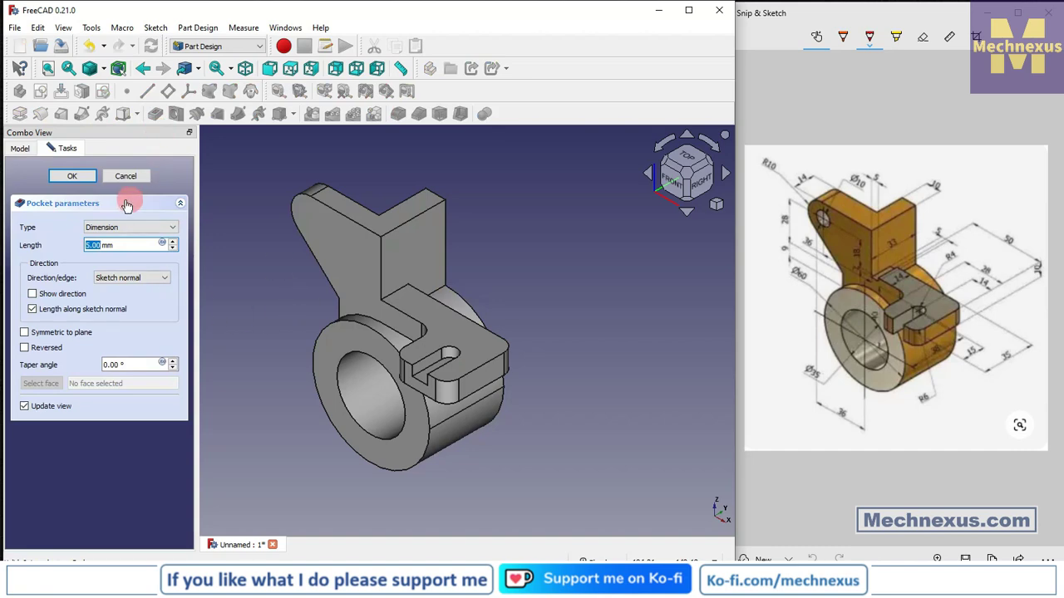
pyautogui.click(133, 227)
pyautogui.click(102, 264)
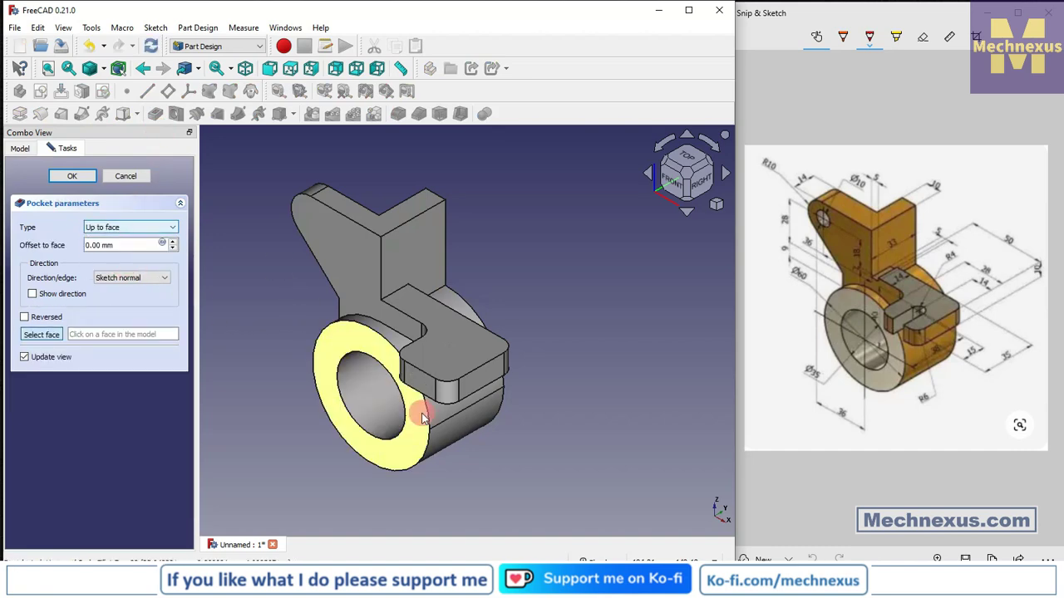
pyautogui.moveTo(422, 408); pyautogui.dragTo(444, 349)
pyautogui.click(445, 349)
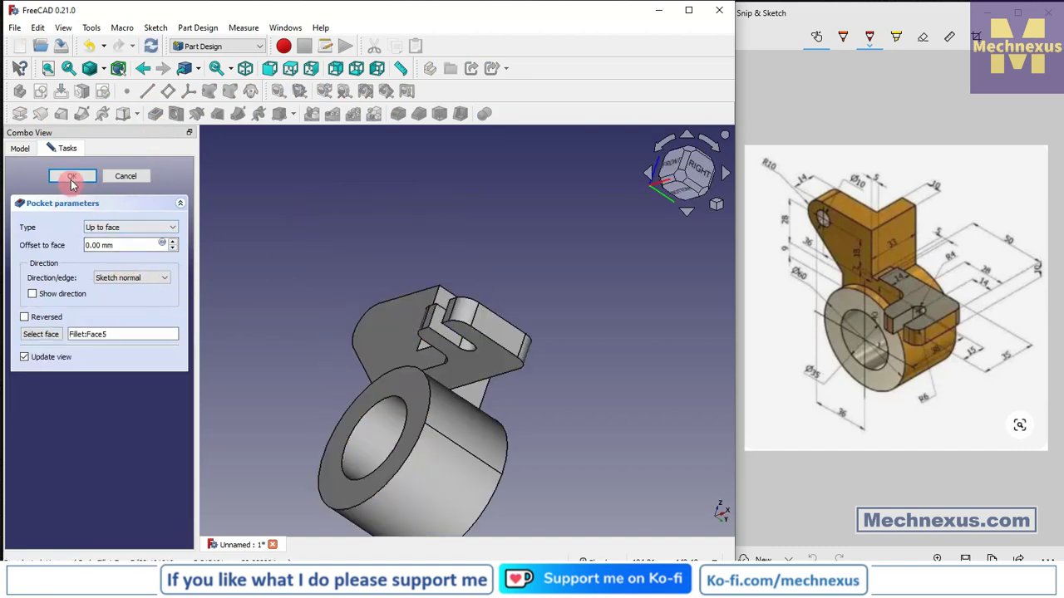
pyautogui.press('Return')
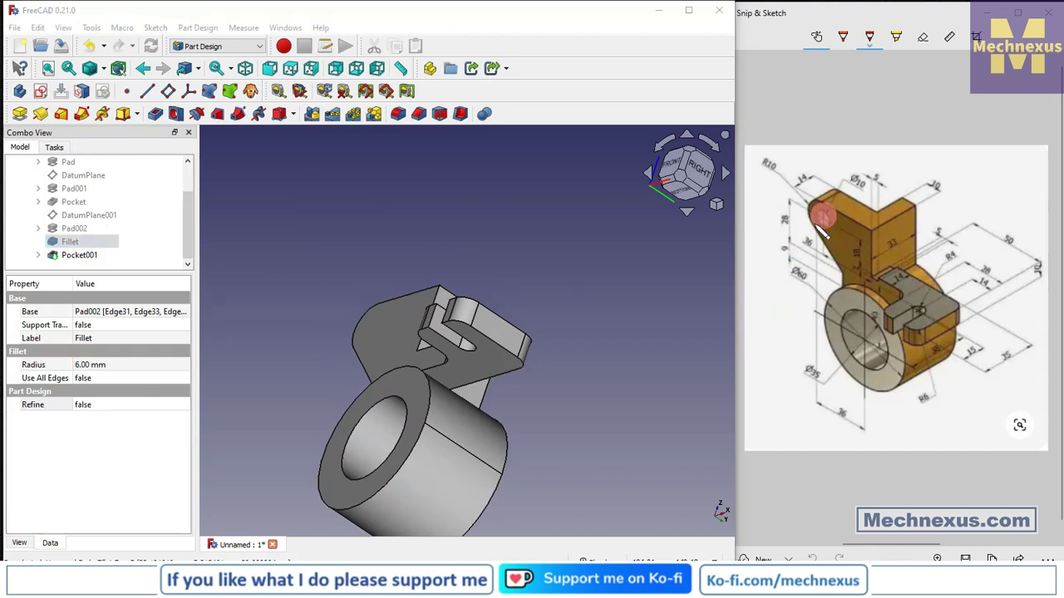
# Start a sketch on the upright arm's front face and link its rounded corner arc as external geometry.
pyautogui.click(558, 253)
pyautogui.press('0')
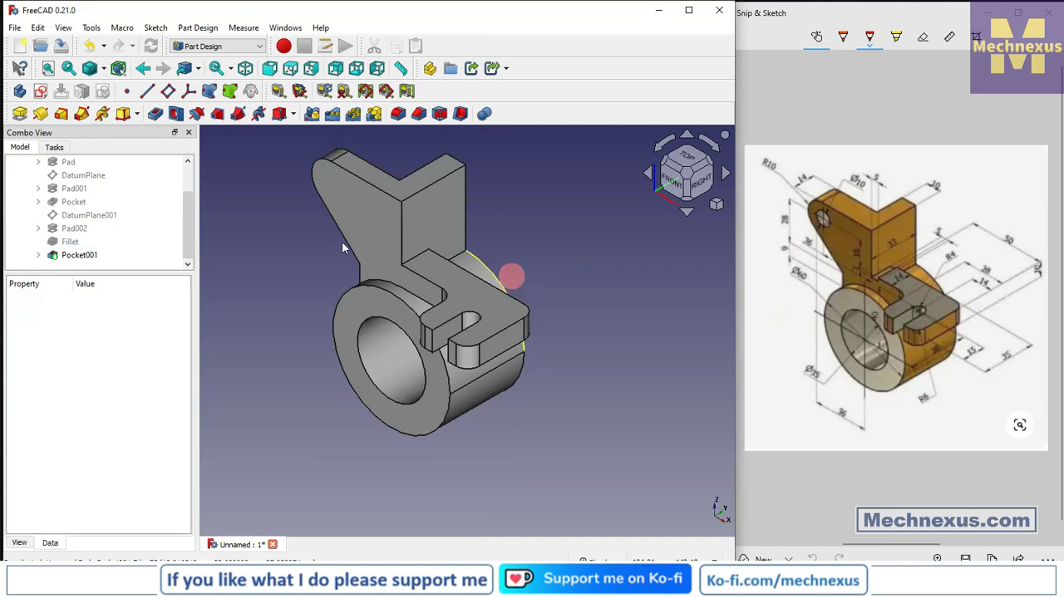
pyautogui.click(351, 199)
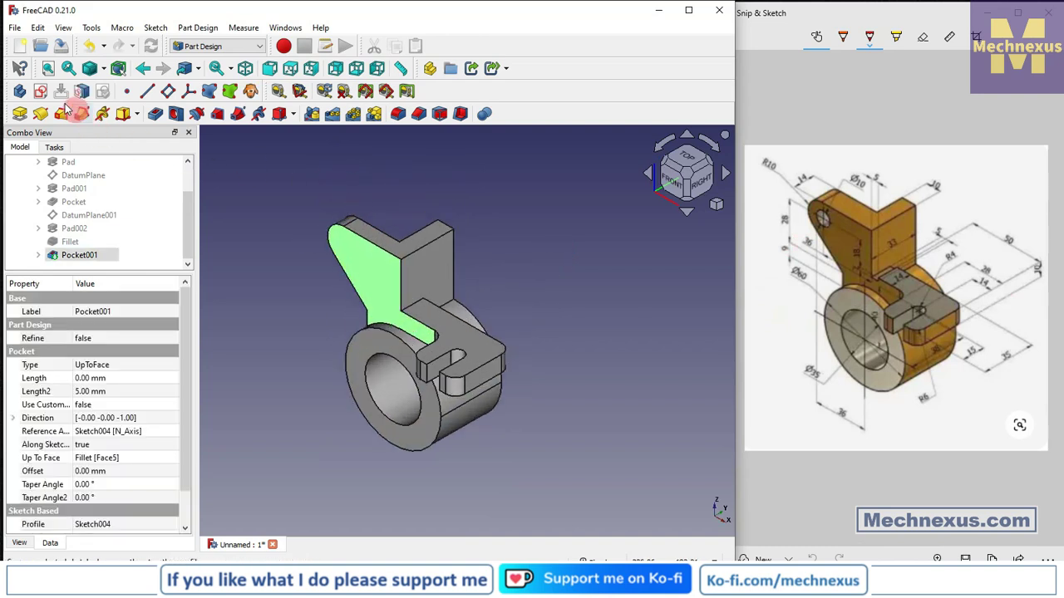
pyautogui.click(41, 91)
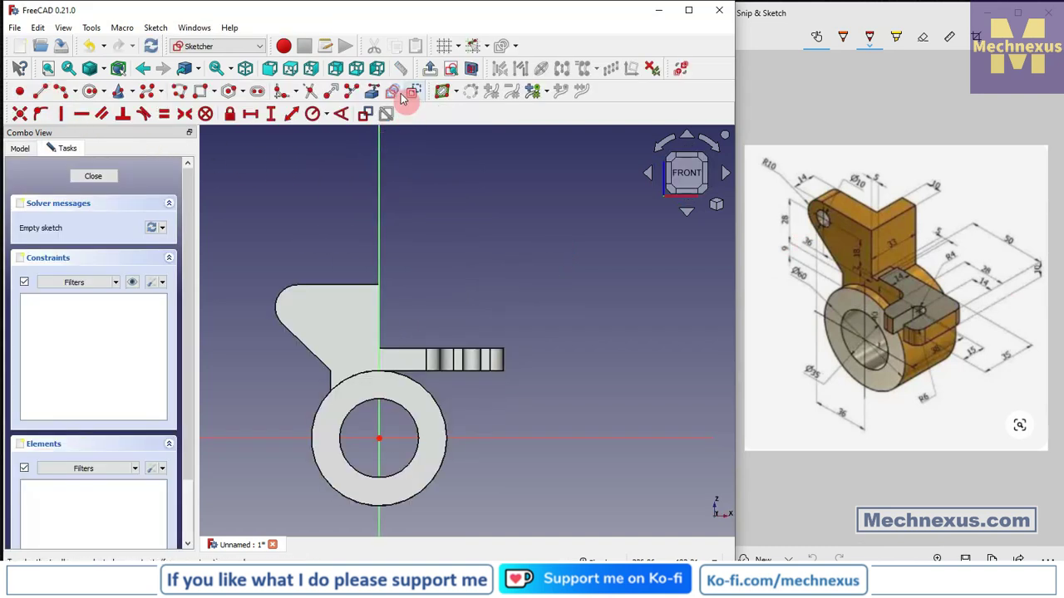
pyautogui.click(373, 91)
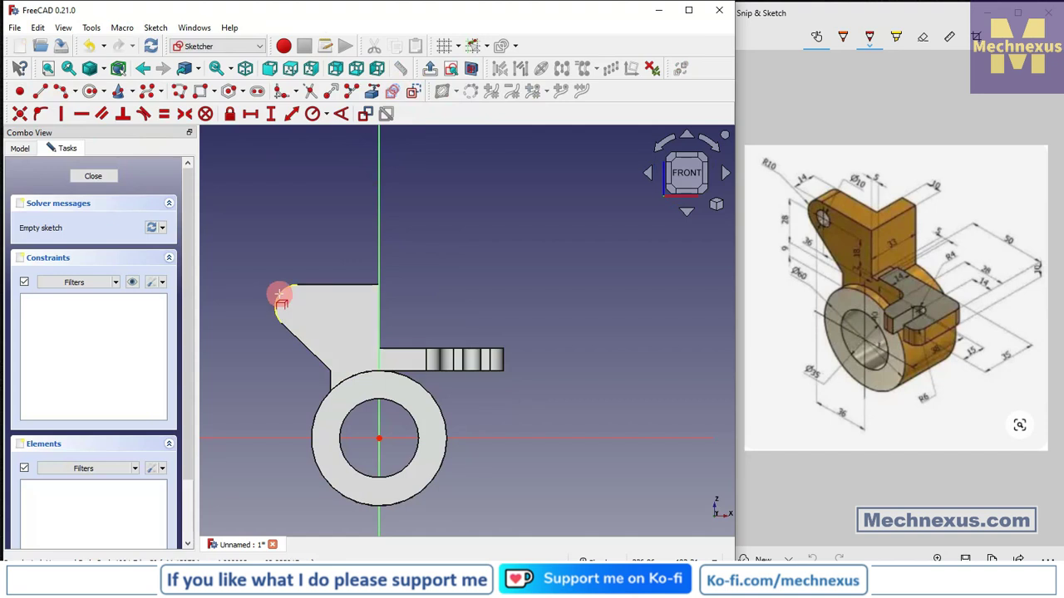
pyautogui.click(277, 304)
pyautogui.scroll(2, 258, 308)
pyautogui.scroll(3, 273, 372)
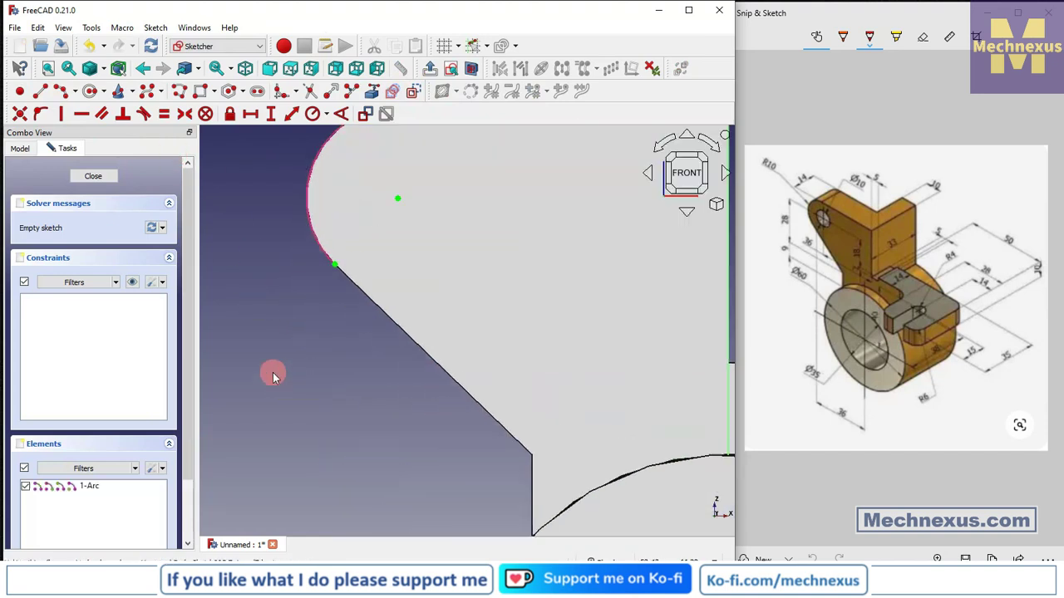
# Sketch a circle about 11.6 mm in diameter centred on the linked corner arc's centre.
pyautogui.scroll(-2, 272, 372)
pyautogui.click(89, 91)
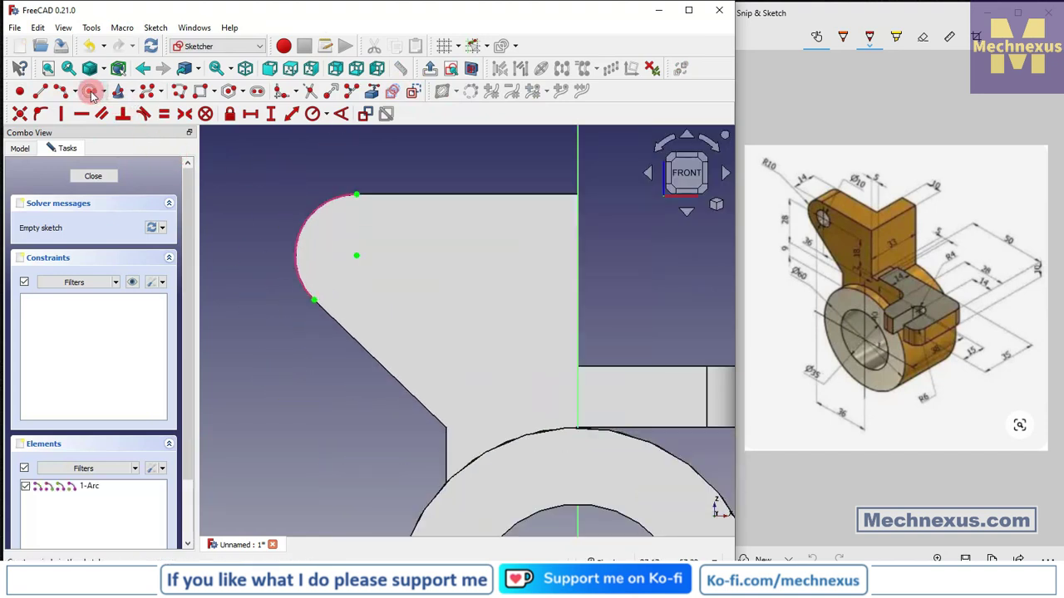
pyautogui.click(357, 256)
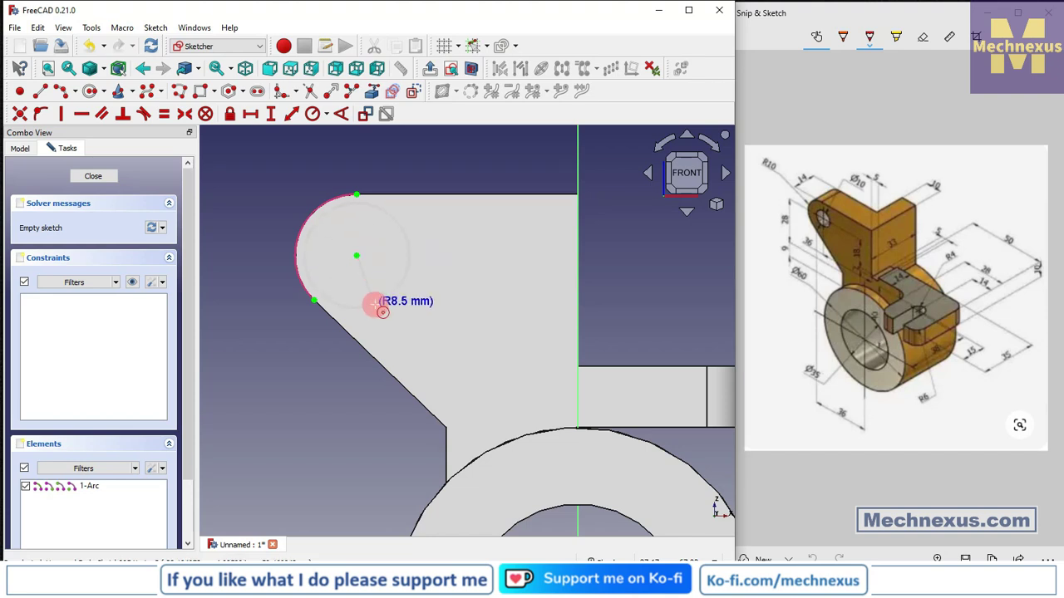
pyautogui.click(374, 286)
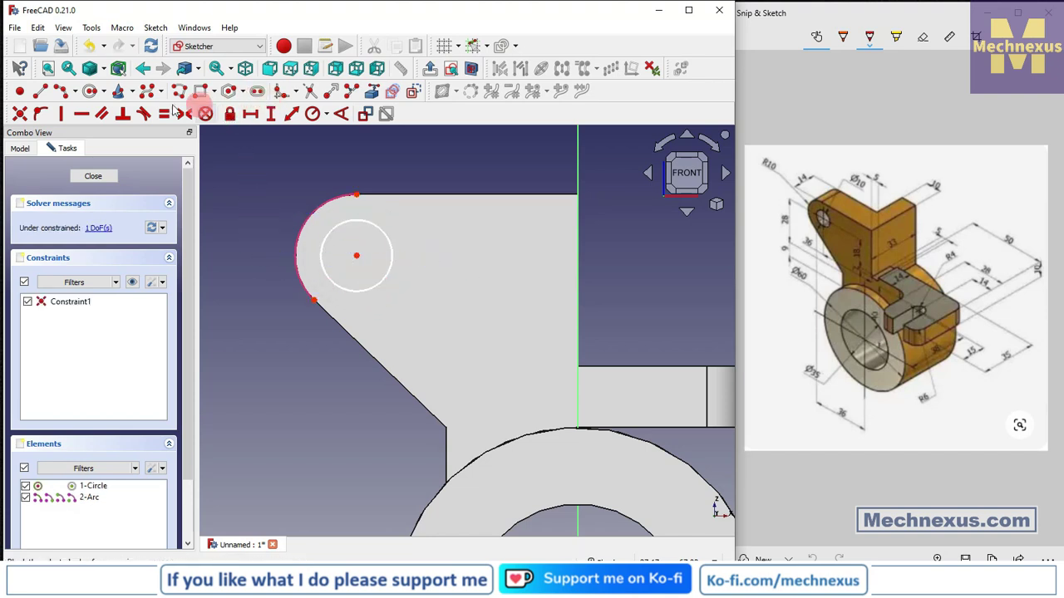
# Constrain the circle's diameter to 10 mm and finish the sketch.
pyautogui.click(334, 118)
pyautogui.click(380, 147)
pyautogui.click(393, 242)
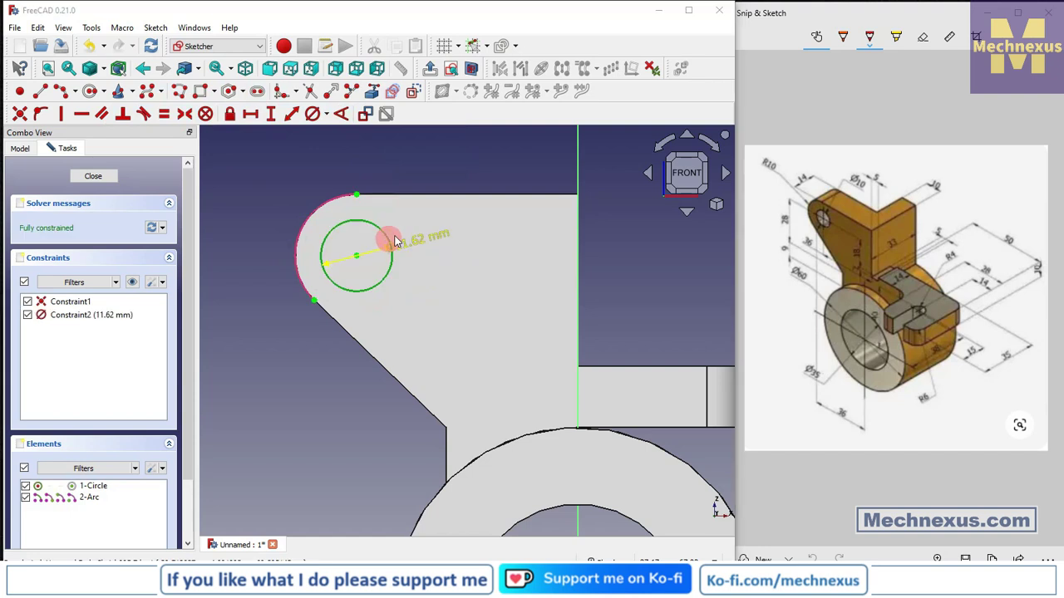
pyautogui.write('10')
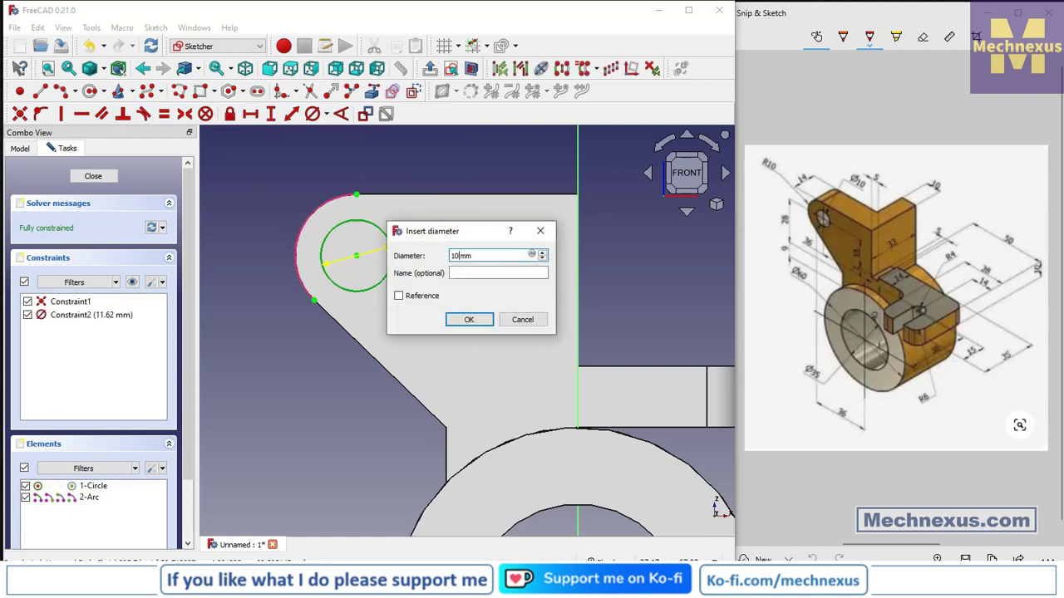
pyautogui.press('Return')
pyautogui.click(93, 176)
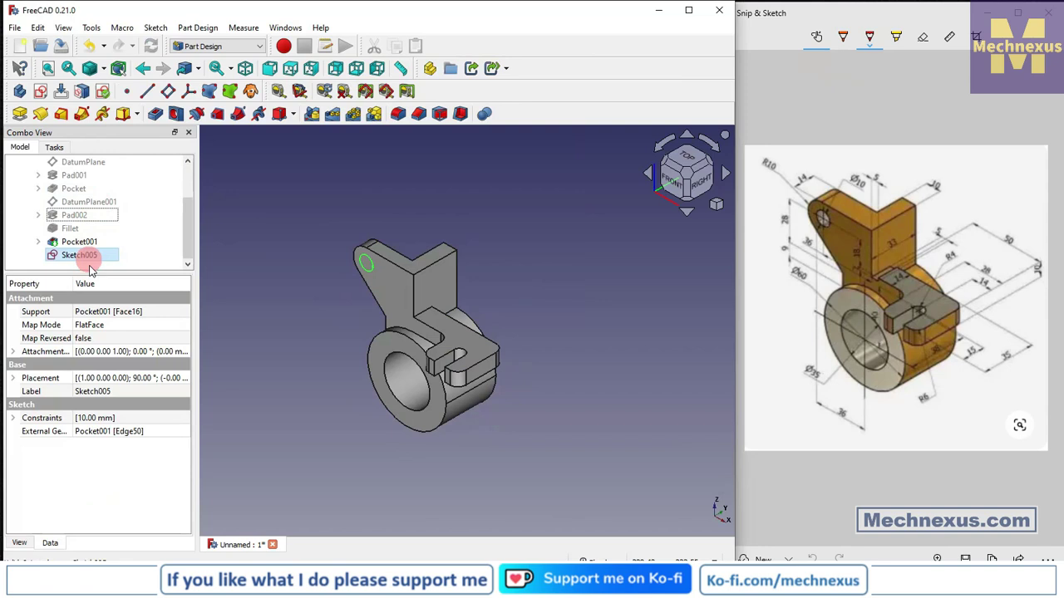
# Pocket the circle sketch through the upright arm to cut the hole.
pyautogui.click(157, 113)
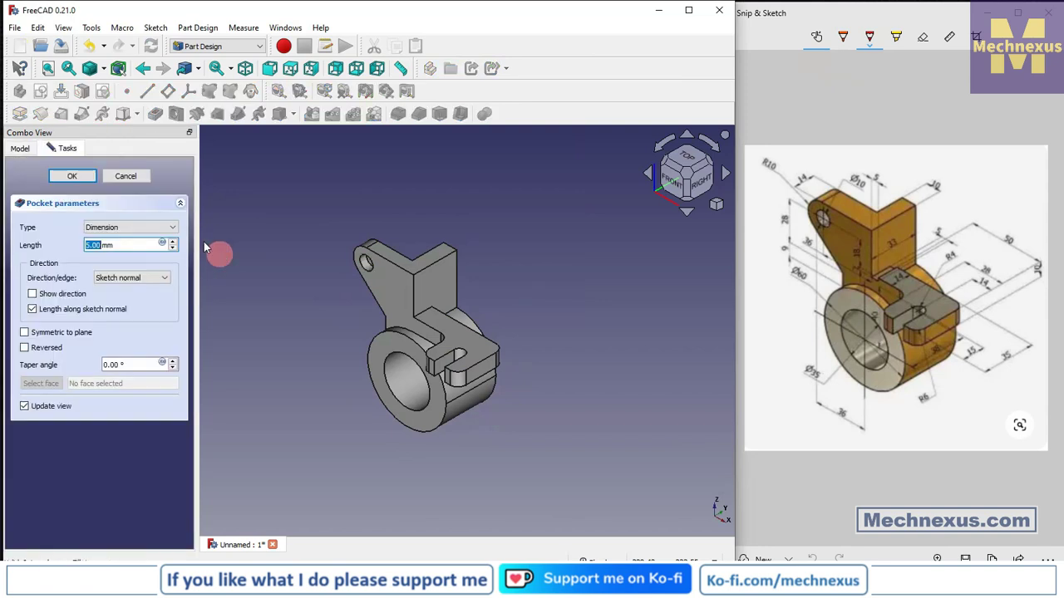
pyautogui.click(117, 231)
pyautogui.click(117, 233)
pyautogui.click(123, 231)
pyautogui.click(117, 246)
pyautogui.click(72, 175)
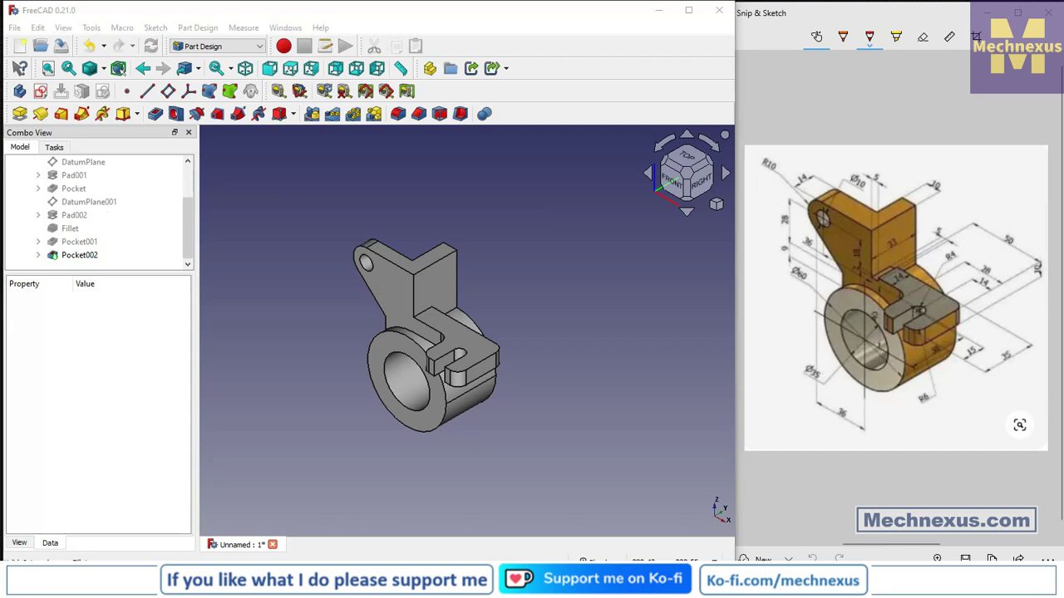
# Change the final pocket feature's appearance by setting its shape color to dark orange, #a76f00.
pyautogui.scroll(2, 469, 293)
pyautogui.scroll(-2, 553, 259)
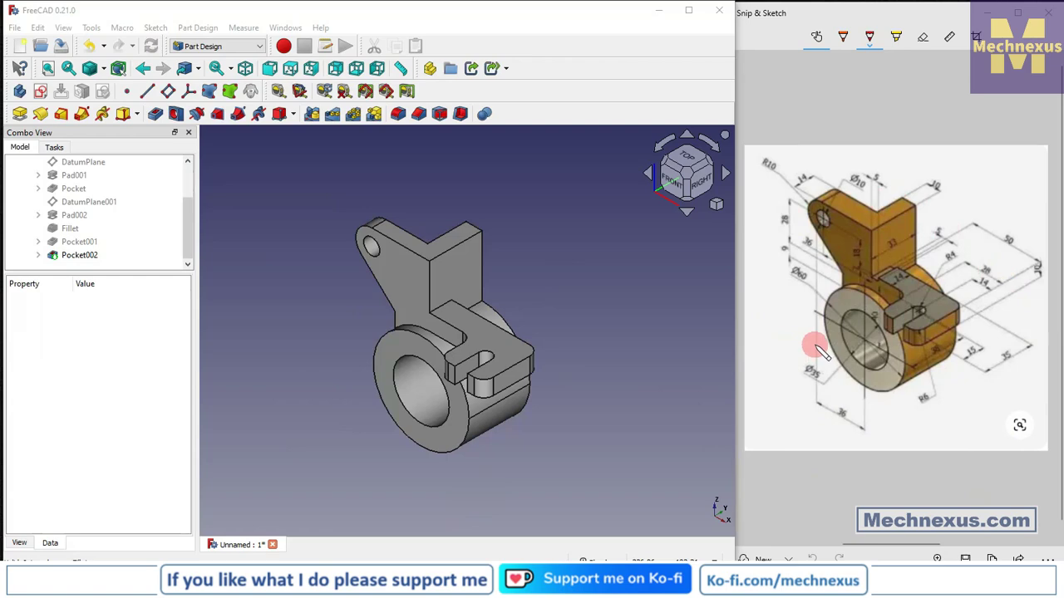
pyautogui.click(65, 257)
pyautogui.rightClick(66, 260)
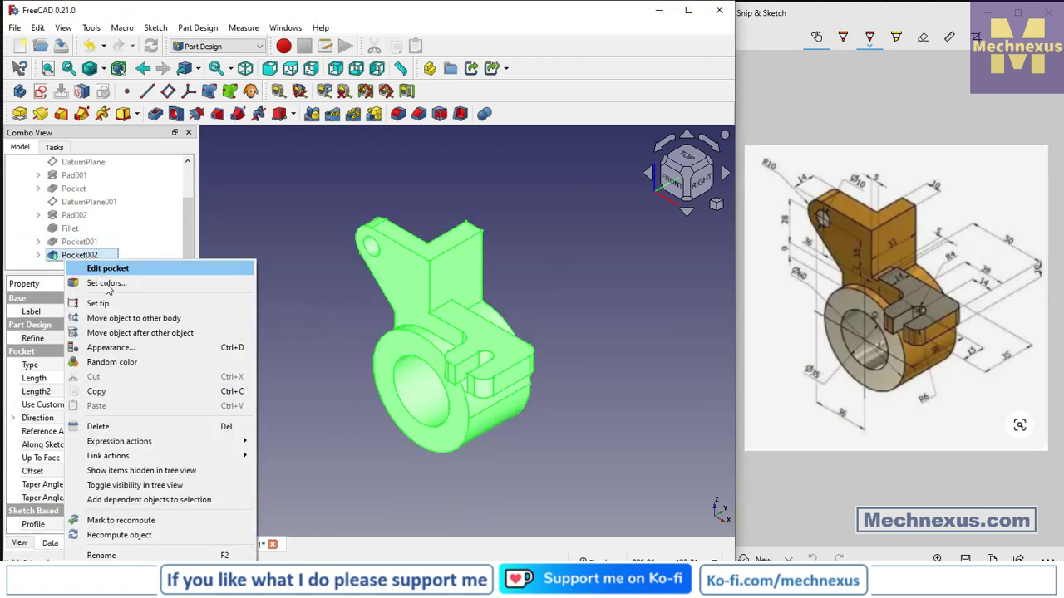
pyautogui.click(117, 349)
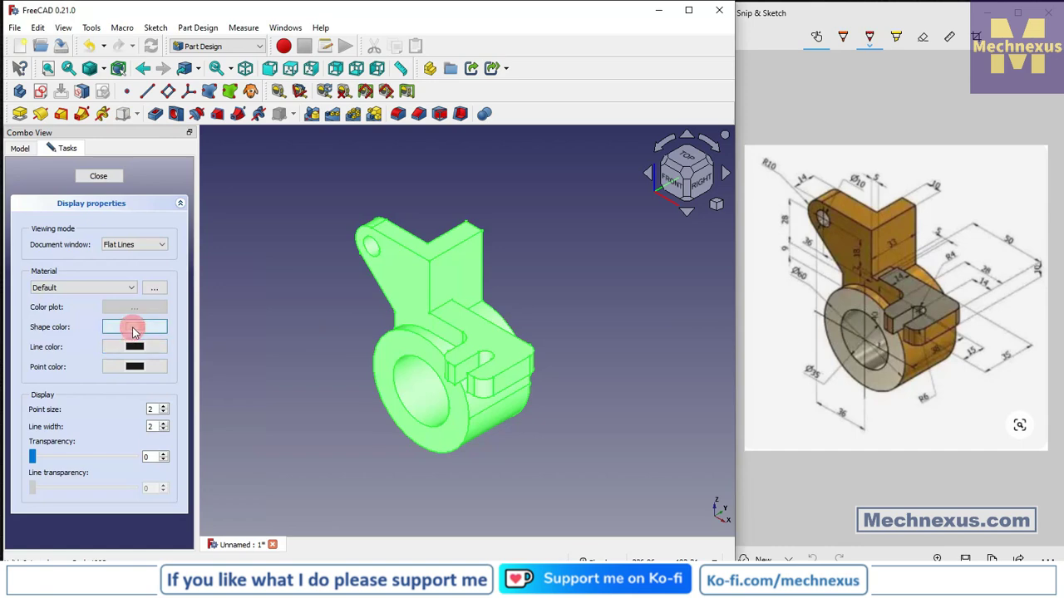
pyautogui.click(133, 326)
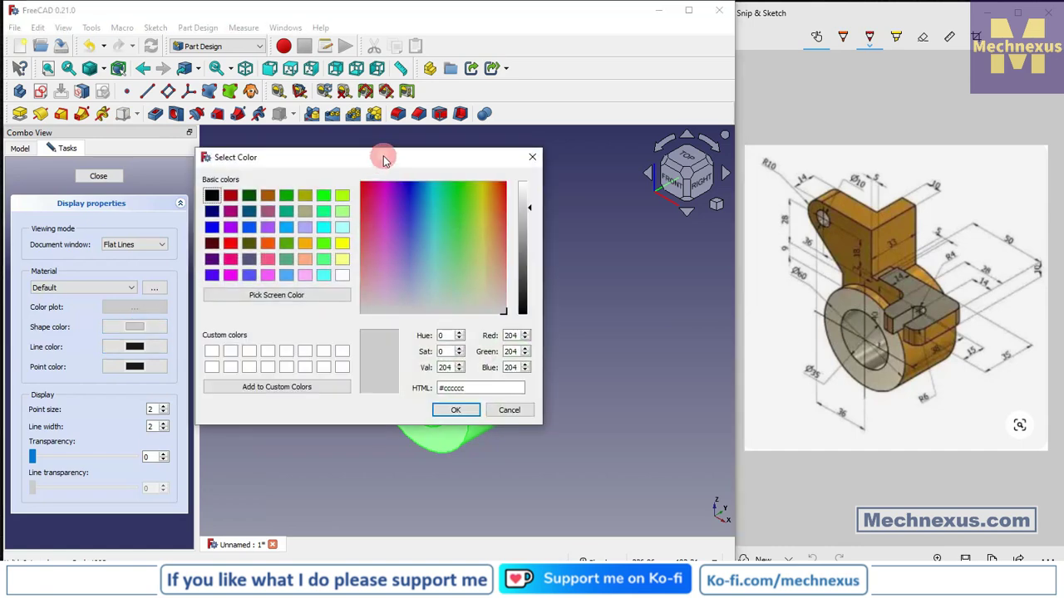
pyautogui.moveTo(384, 157); pyautogui.dragTo(207, 236)
pyautogui.click(131, 323)
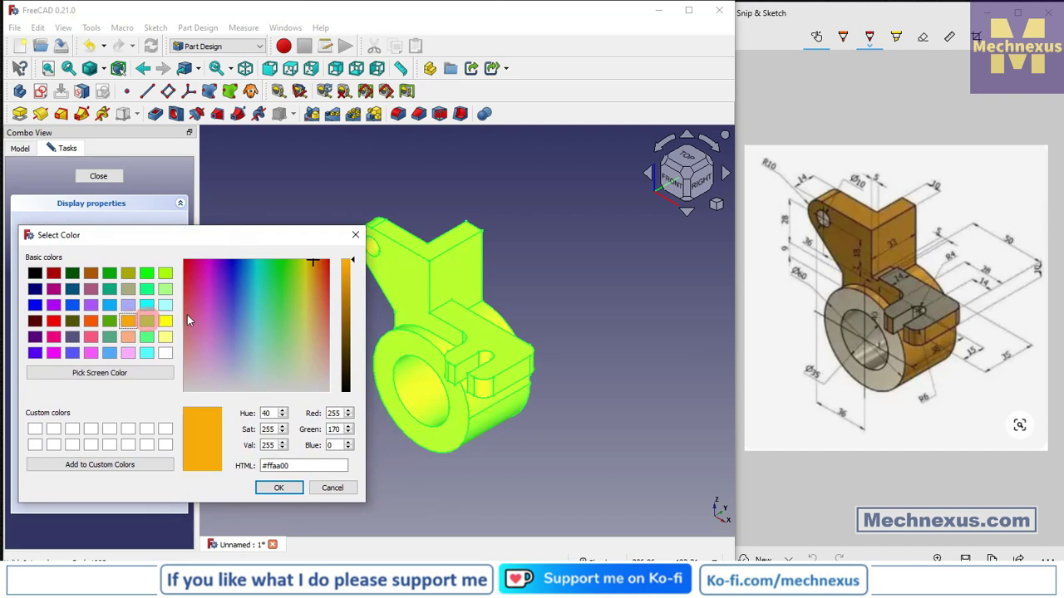
pyautogui.moveTo(353, 263); pyautogui.dragTo(350, 308)
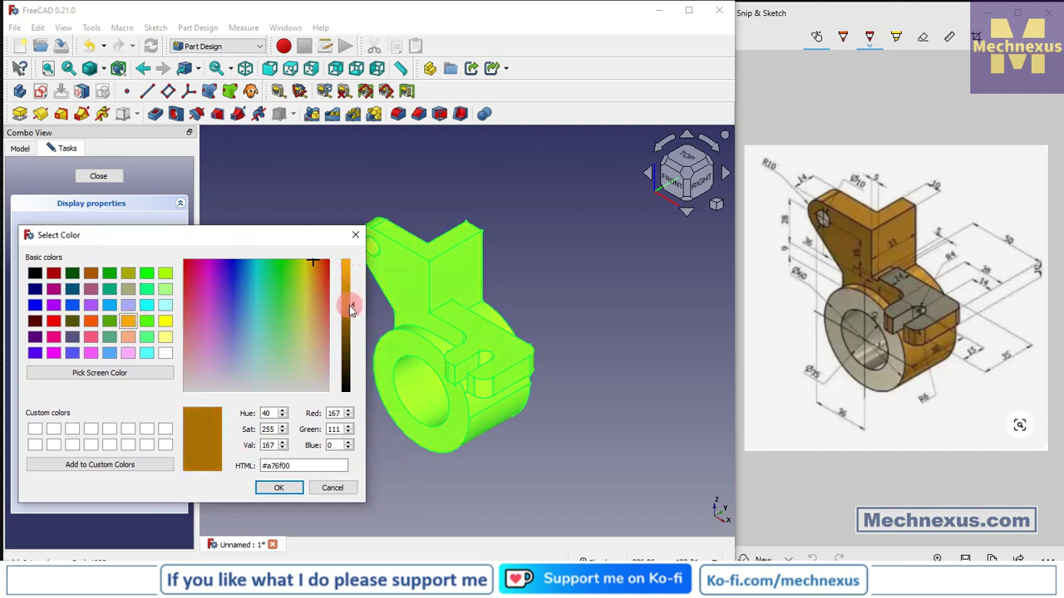
pyautogui.click(278, 488)
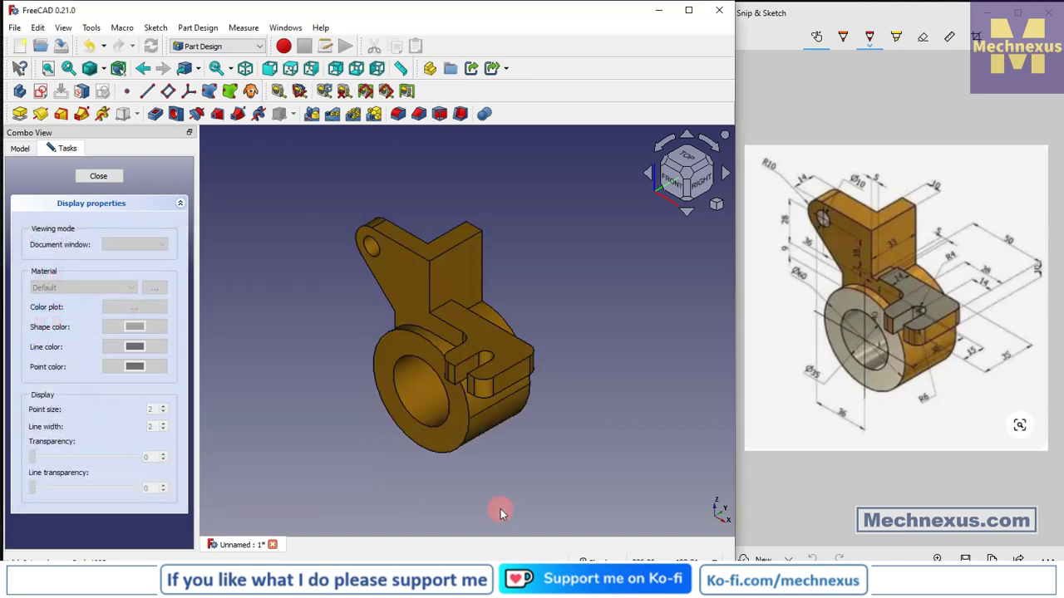
pyautogui.click(111, 178)
pyautogui.scroll(3, 482, 260)
pyautogui.scroll(-3, 499, 274)
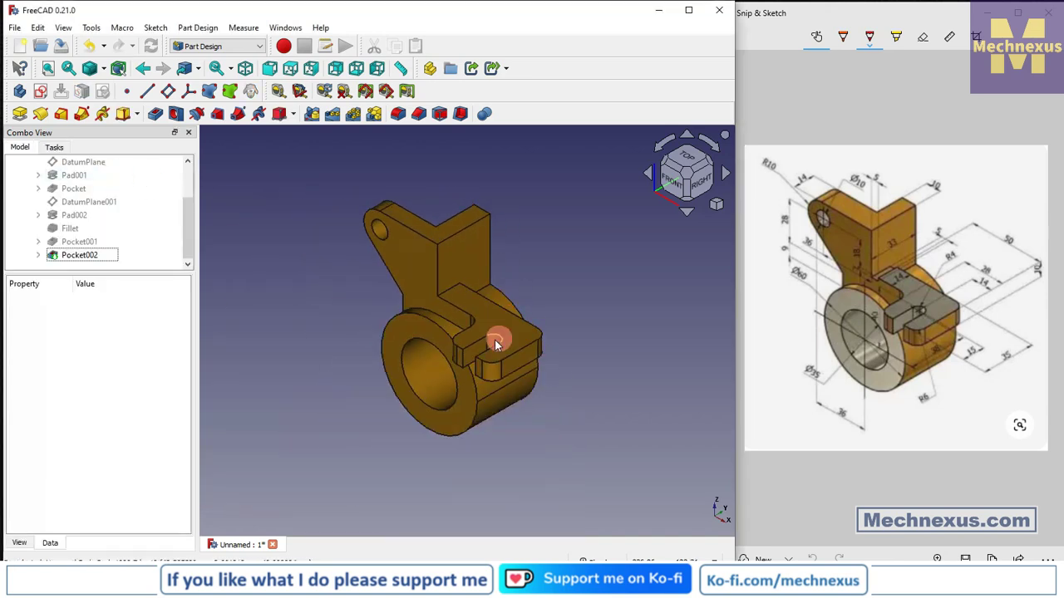
pyautogui.moveTo(499, 335); pyautogui.dragTo(332, 379, button='middle')
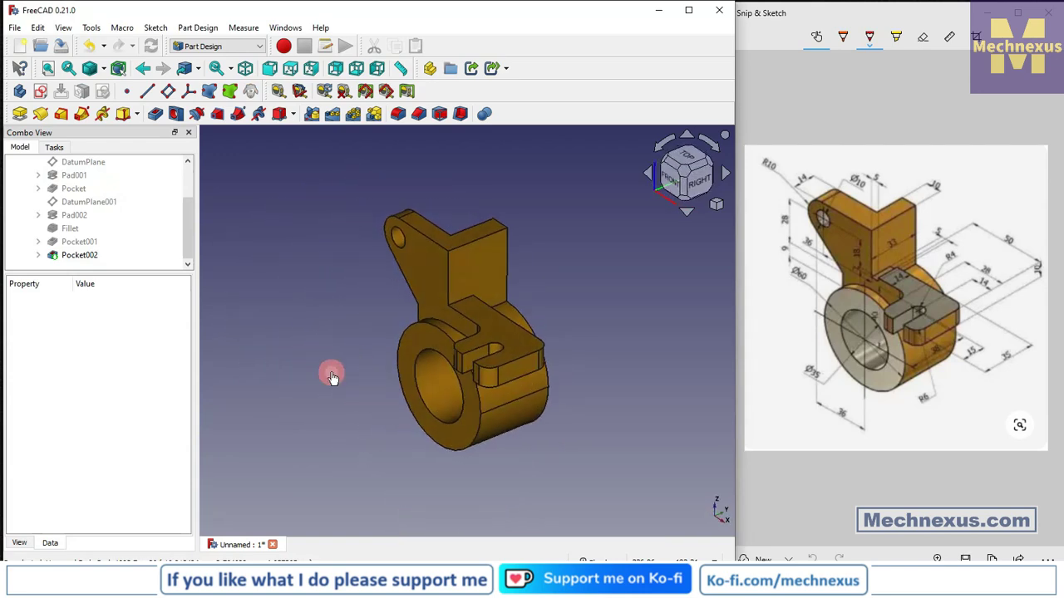